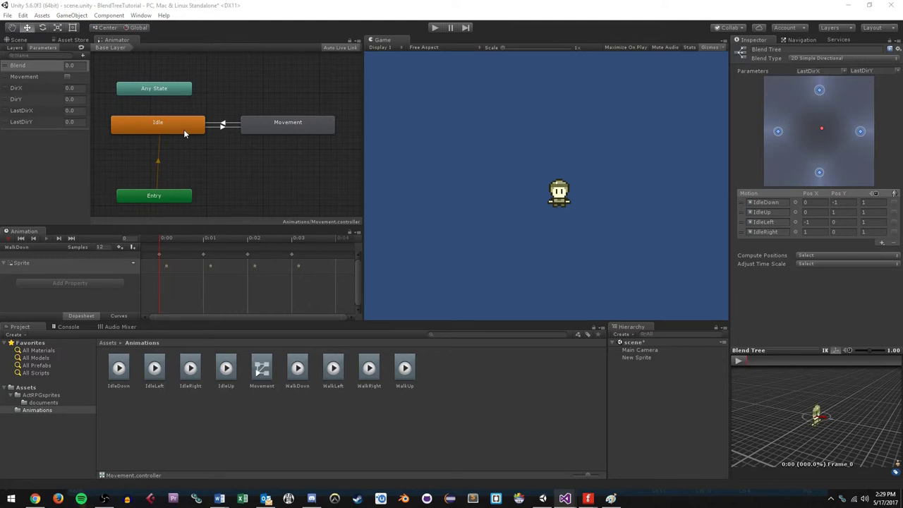
# - Play the scene and walk the character up, left, down and right to test its idle and movement animations, ending the playback
pyautogui.click(434, 30)
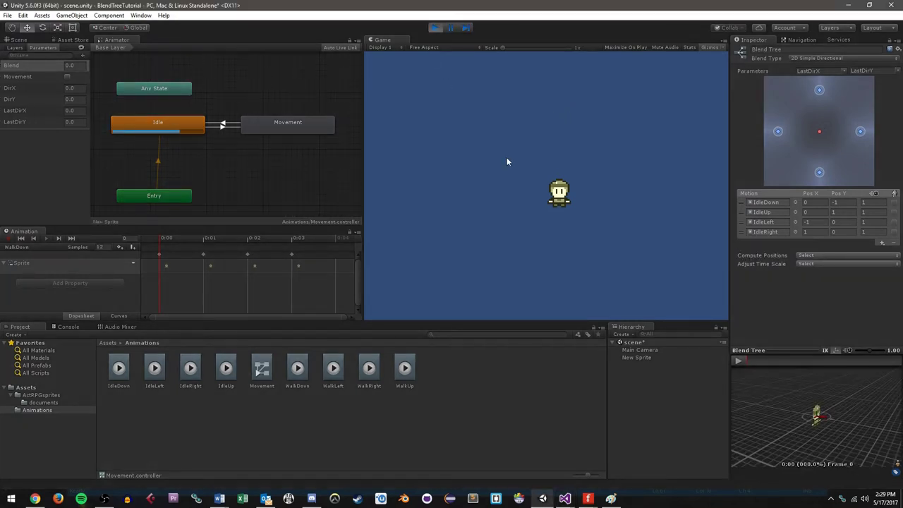
pyautogui.press('Up')
pyautogui.press('Left')
pyautogui.press('Down')
pyautogui.press('Right')
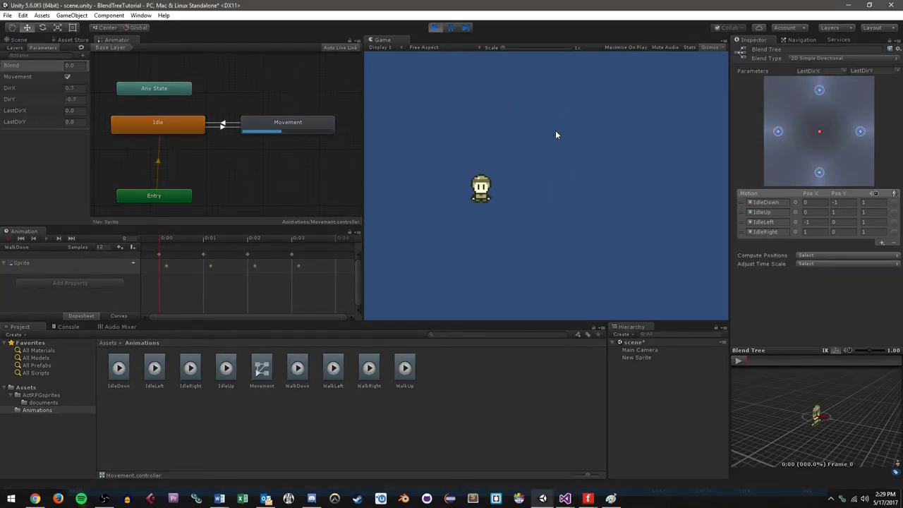
pyautogui.press('Up')
pyautogui.press('Left')
pyautogui.press('Down')
pyautogui.press('Right')
pyautogui.press('Up')
pyautogui.press('Left')
pyautogui.press('Down')
pyautogui.press('Right')
pyautogui.press('Left')
pyautogui.press('Down')
pyautogui.press('Right')
pyautogui.press('Up')
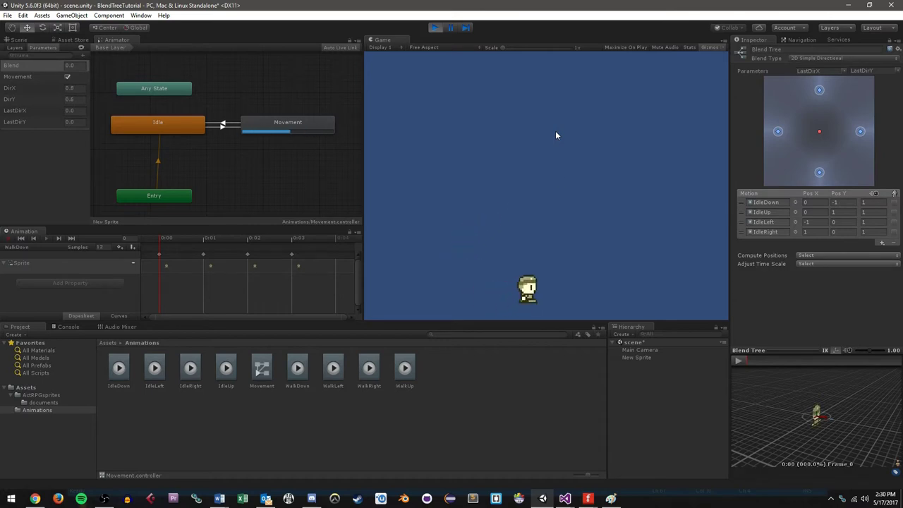
pyautogui.press('Left')
pyautogui.press('Down')
pyautogui.press('Right')
pyautogui.press('Up')
pyautogui.press('Left')
pyautogui.press('Down')
pyautogui.press('Right')
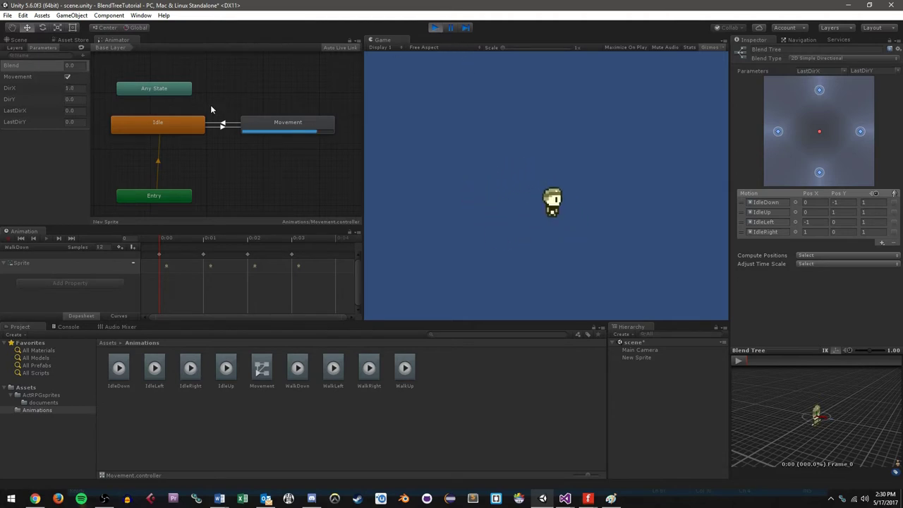
pyautogui.press('Up')
pyautogui.press('Left')
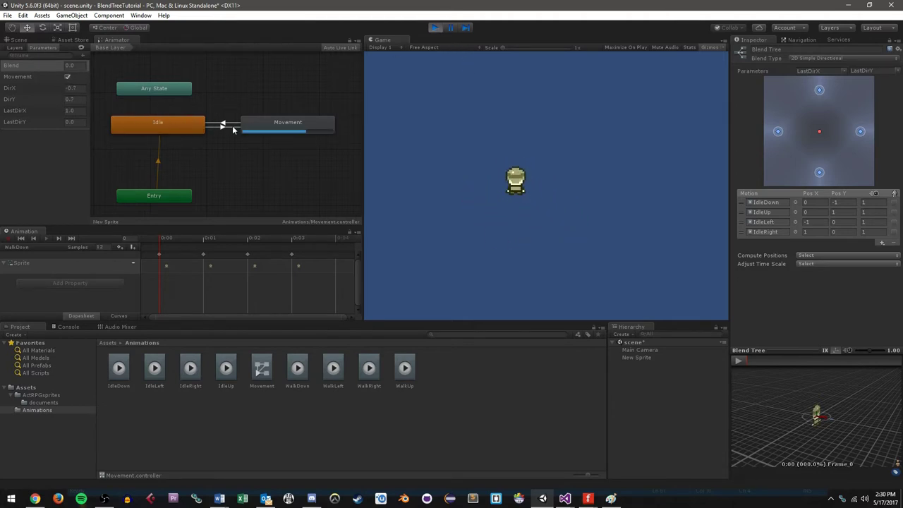
pyautogui.press('Down')
pyautogui.press('Right')
pyautogui.click(432, 29)
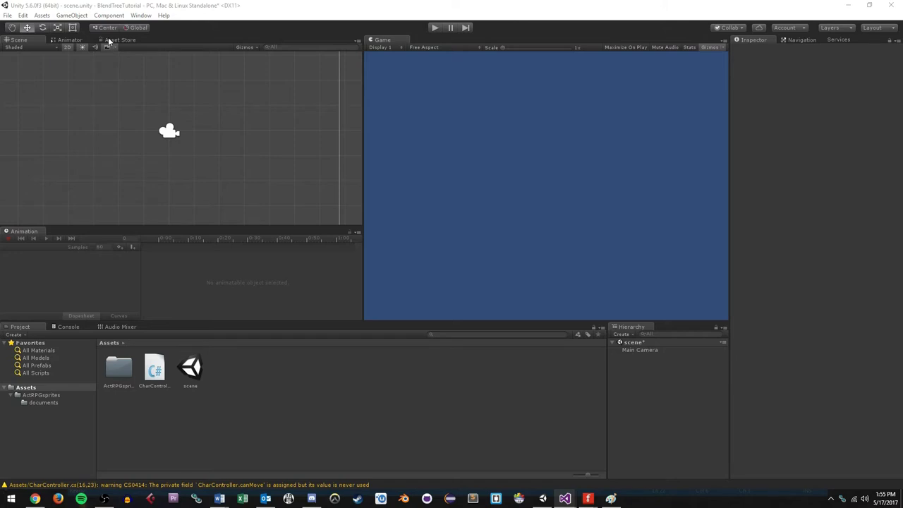
# - View the Retro ACT RPG Sprite Pack 01 page in the Asset Store and the contents of the ActRPGsprites folder
pyautogui.click(110, 41)
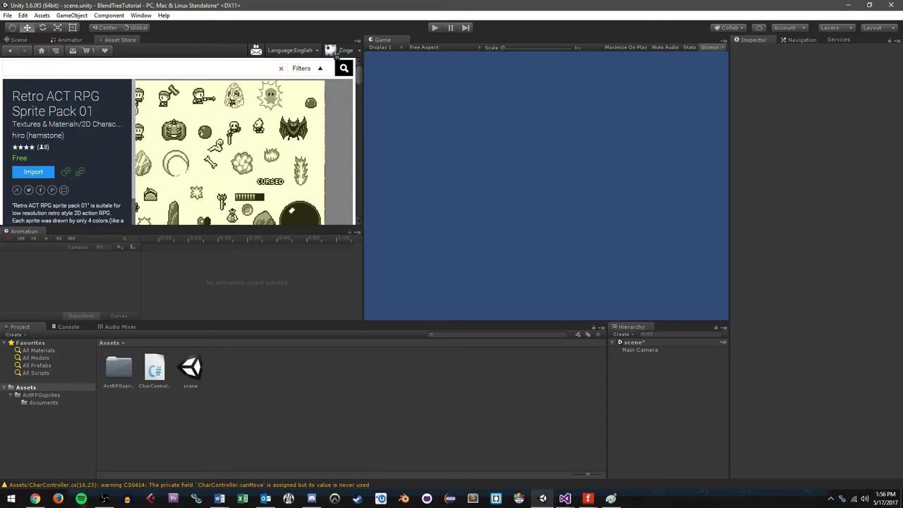
pyautogui.click(27, 41)
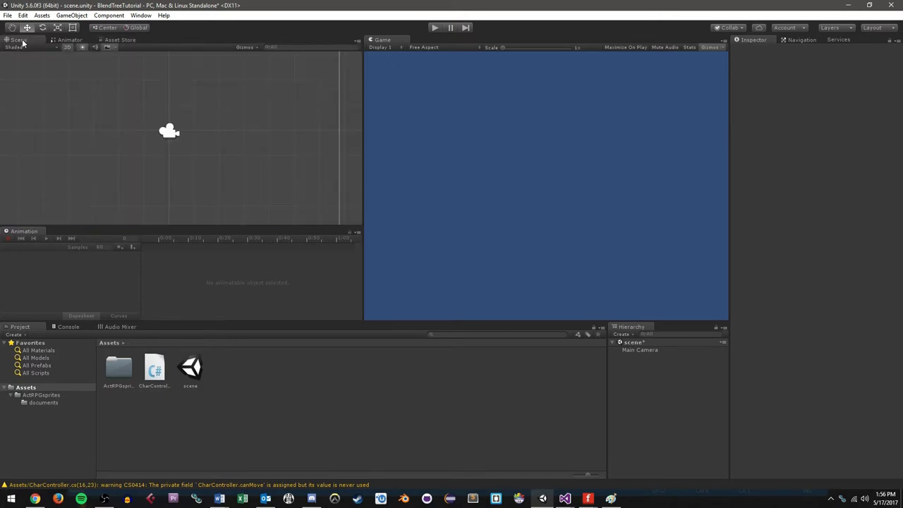
pyautogui.click(43, 395)
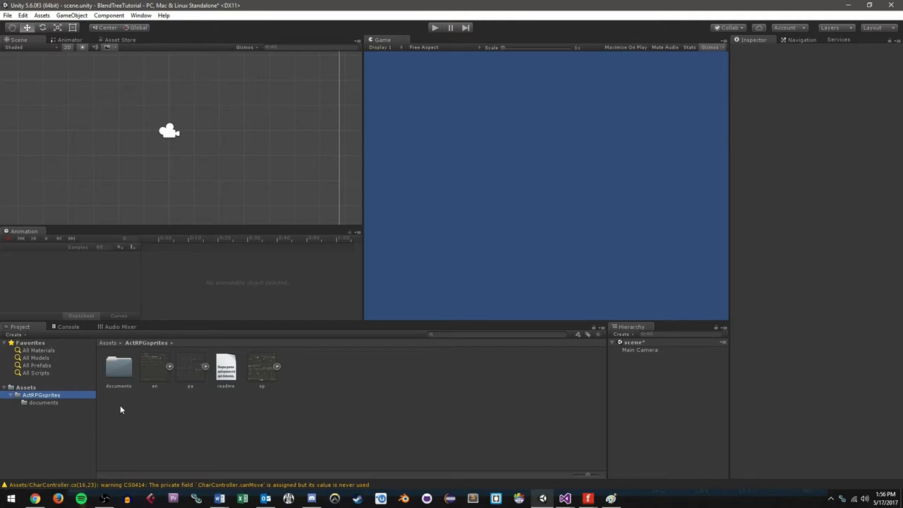
# - Create a new folder named Animations in the Assets folder
pyautogui.click(26, 387)
pyautogui.rightClick(29, 388)
pyautogui.moveTo(92, 218)
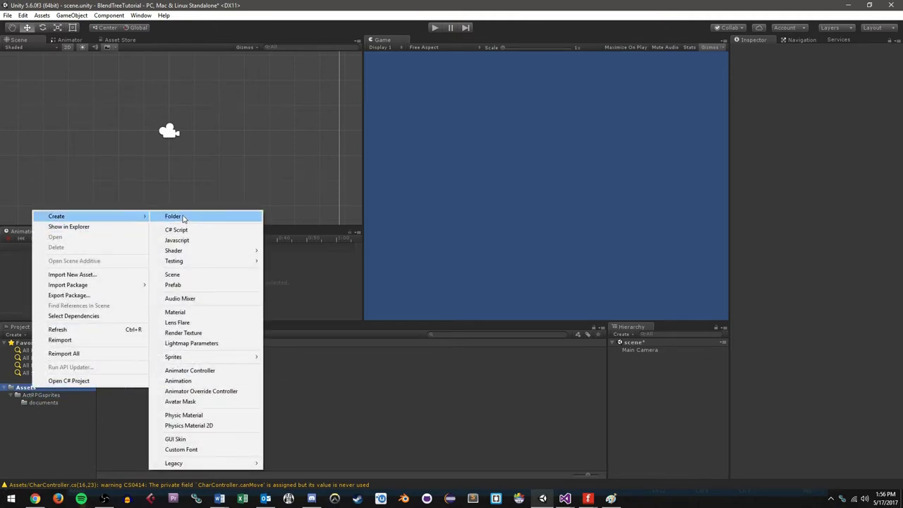
pyautogui.click(172, 217)
pyautogui.write('Animations')
pyautogui.press('Return')
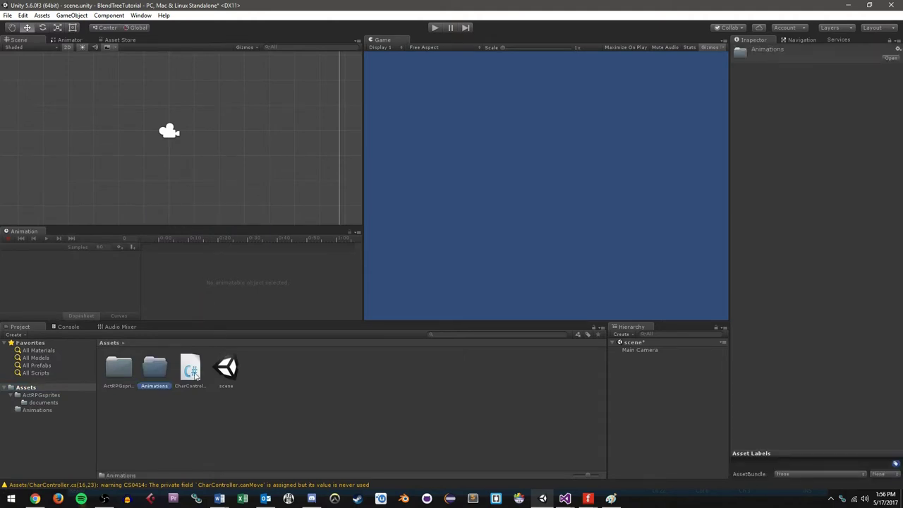
# - Create an animation in the scene from sprites pa_0 and pa_1 and save it as IdleDown in the Animations folder
pyautogui.click(66, 396)
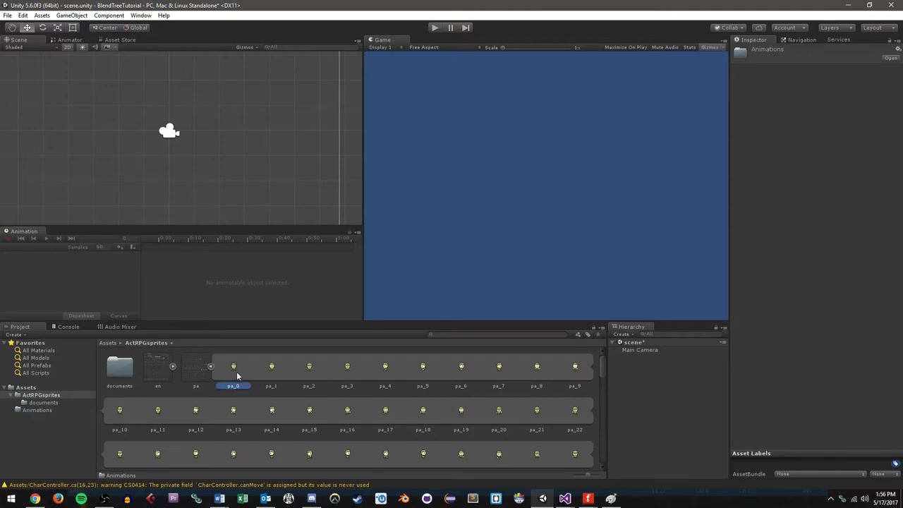
pyautogui.click(276, 370)
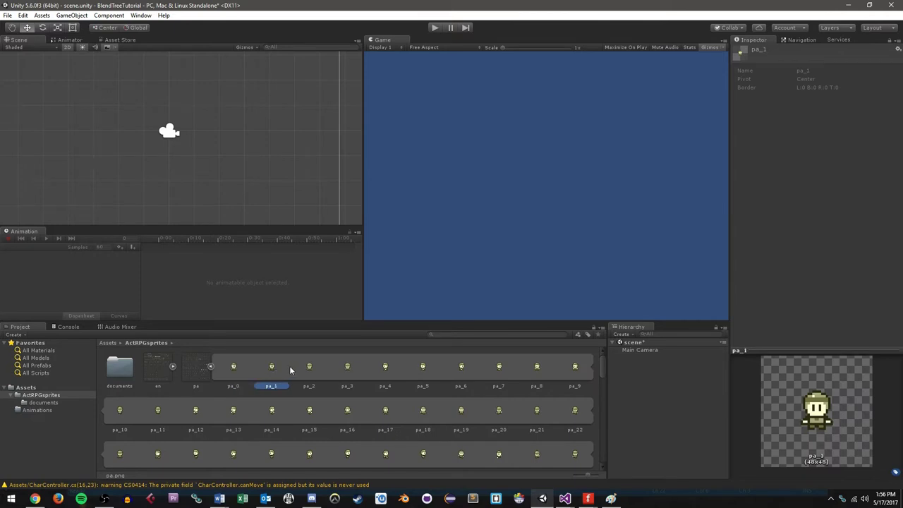
pyautogui.click(235, 369)
pyautogui.keyDown('shift'); pyautogui.click(272, 369); pyautogui.keyUp('shift')
pyautogui.moveTo(251, 381); pyautogui.dragTo(240, 129)
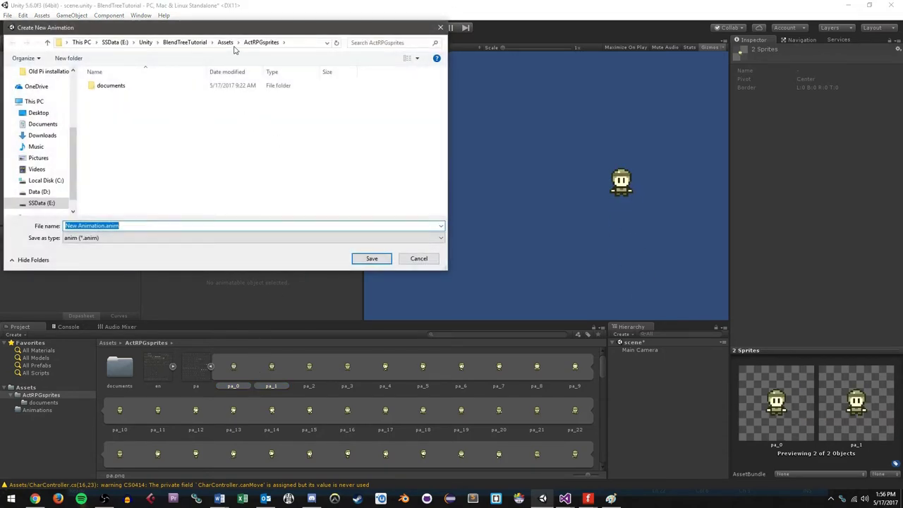
pyautogui.click(184, 42)
pyautogui.doubleClick(127, 96)
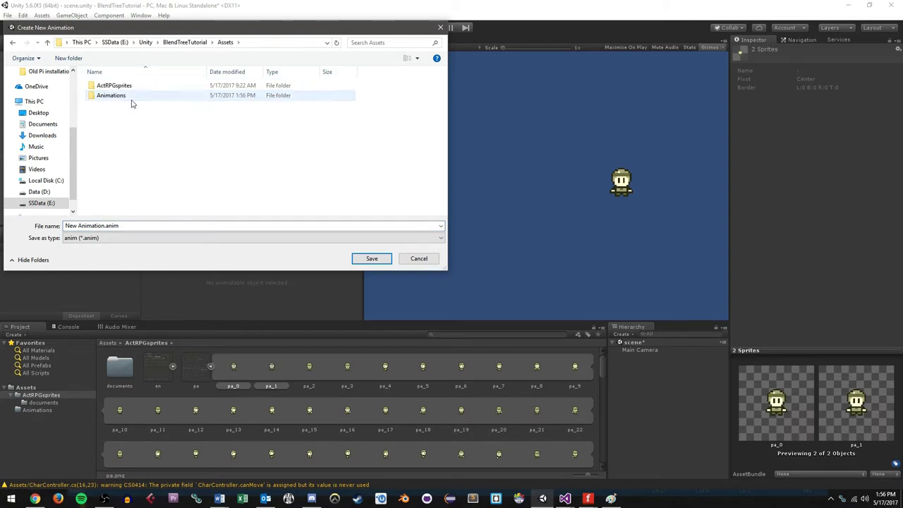
pyautogui.doubleClick(132, 105)
pyautogui.click(131, 225)
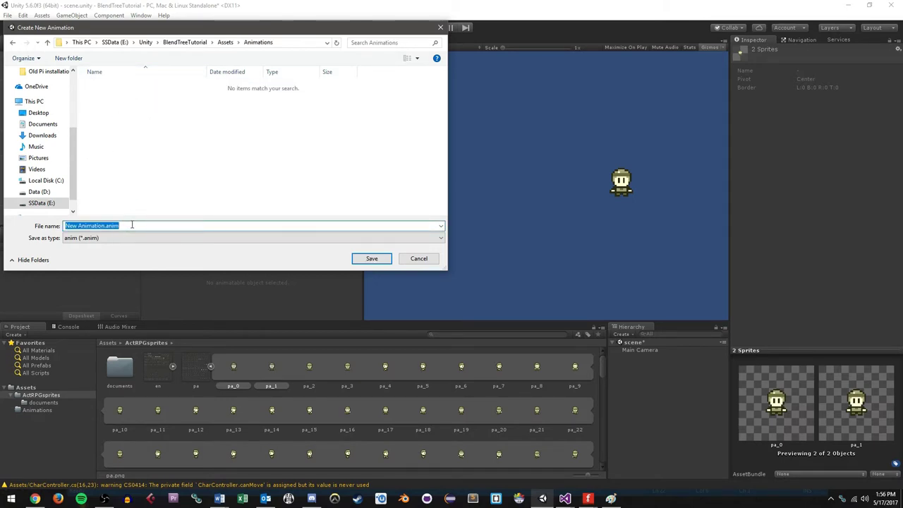
pyautogui.write('IdleDown')
pyautogui.press('Return')
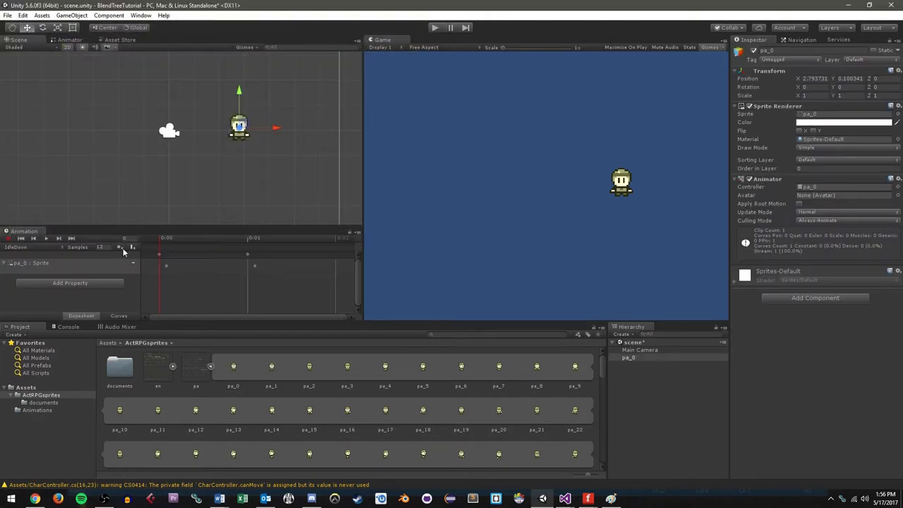
# - Create an animation in the scene from sprites pa_2 and pa_3 and save it as IdleUp in the Animations folder
pyautogui.click(308, 374)
pyautogui.keyDown('ctrl'); pyautogui.click(347, 371); pyautogui.keyUp('ctrl')
pyautogui.moveTo(311, 374); pyautogui.dragTo(244, 176)
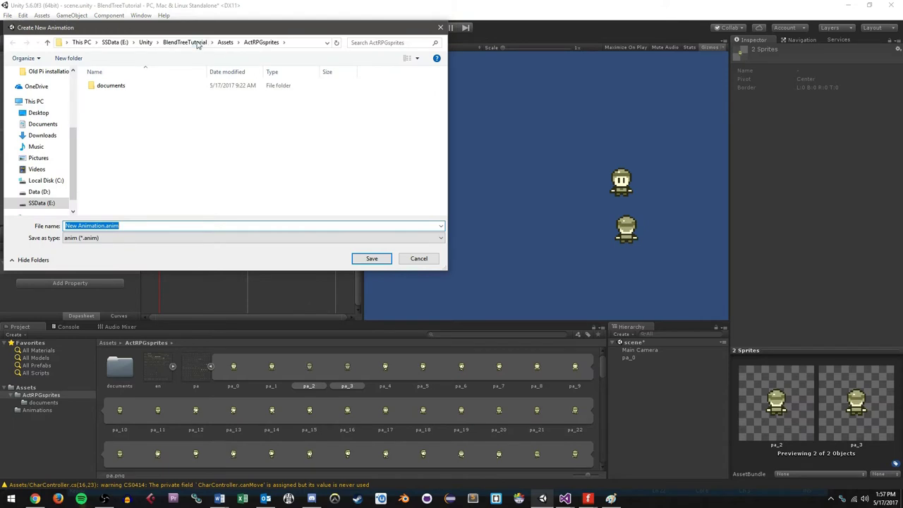
pyautogui.click(185, 42)
pyautogui.doubleClick(113, 86)
pyautogui.doubleClick(112, 95)
pyautogui.click(218, 227)
pyautogui.write('IdleUp')
pyautogui.press('Return')
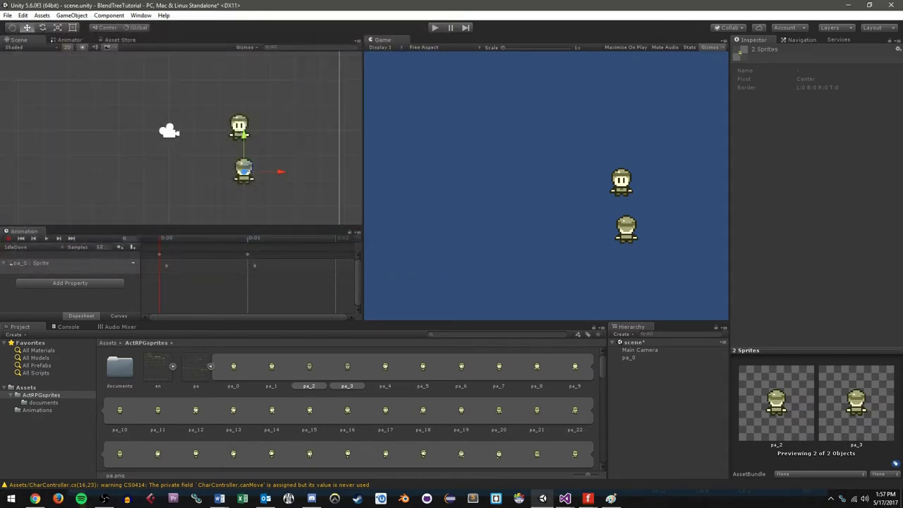
# - Create an animation in the scene from sprites pa_4 and pa_5 and save it as IdleLeft in the Animations folder
pyautogui.click(385, 366)
pyautogui.keyDown('ctrl'); pyautogui.click(422, 367); pyautogui.keyUp('ctrl')
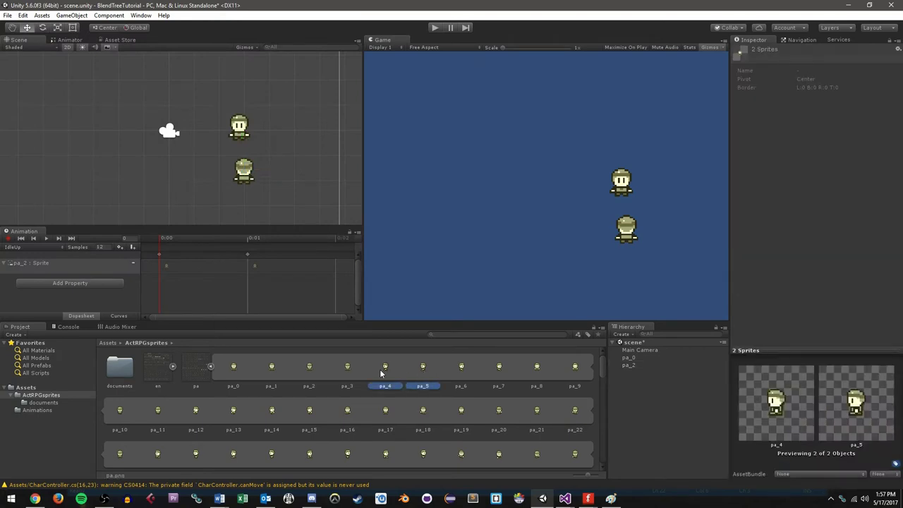
pyautogui.moveTo(381, 368); pyautogui.dragTo(299, 161)
pyautogui.click(225, 42)
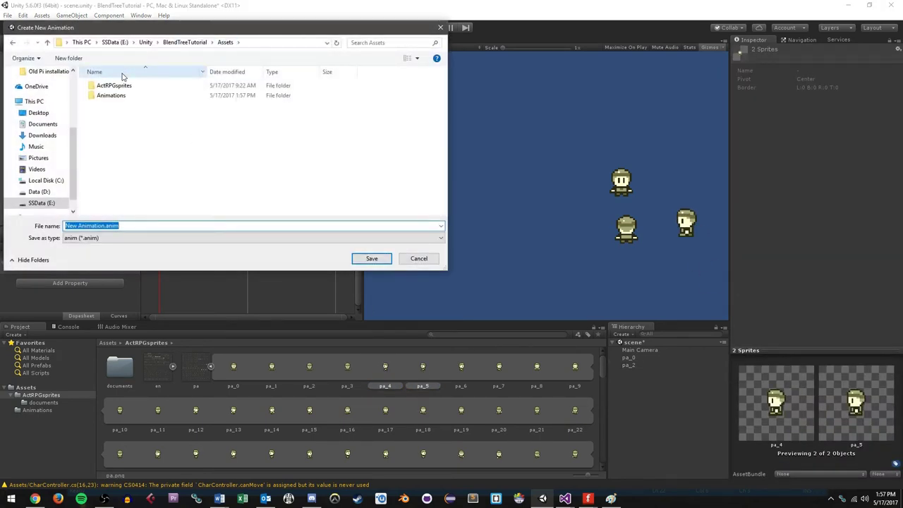
pyautogui.doubleClick(113, 95)
pyautogui.hotkey('ctrl', 'a')
pyautogui.write('IdleLeft')
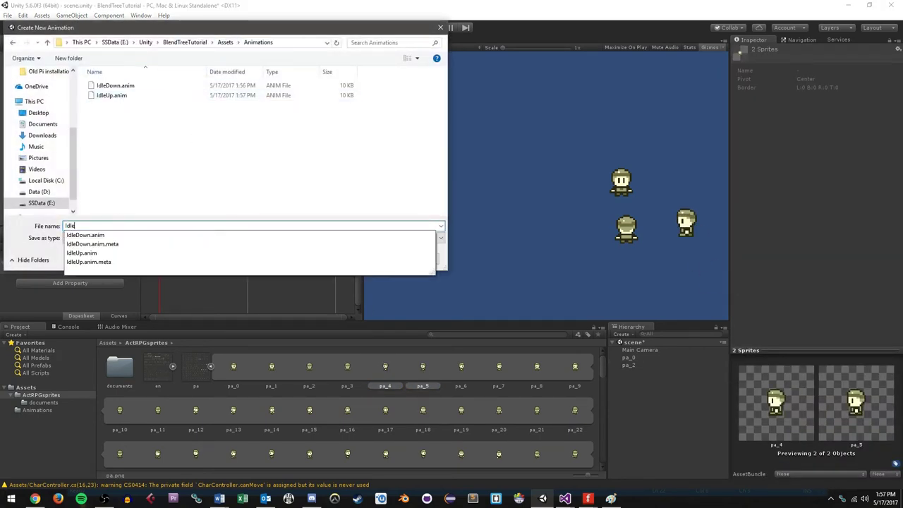
pyautogui.press('Return')
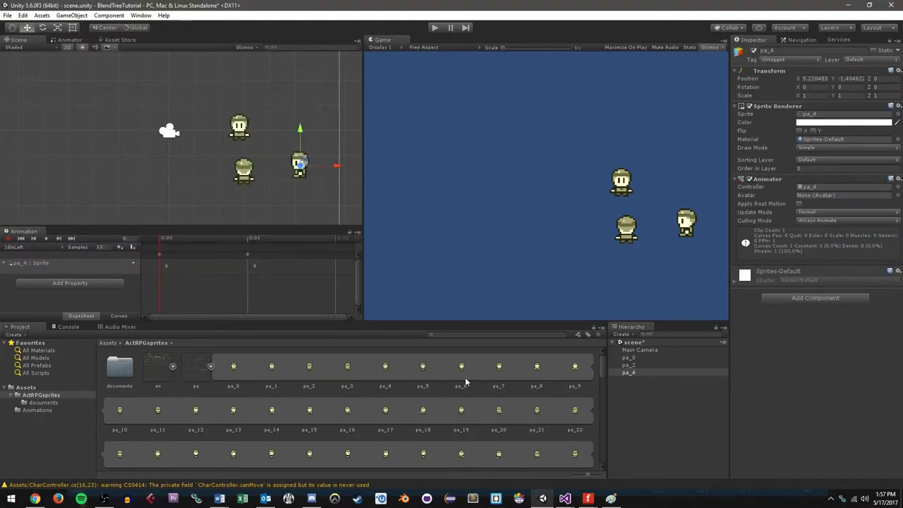
# - Create an animation in the scene from sprites pa_6 and pa_7 and save it as IdleRight in the Animations folder
pyautogui.click(462, 366)
pyautogui.keyDown('ctrl'); pyautogui.click(499, 366); pyautogui.keyUp('ctrl')
pyautogui.moveTo(463, 367); pyautogui.dragTo(289, 95)
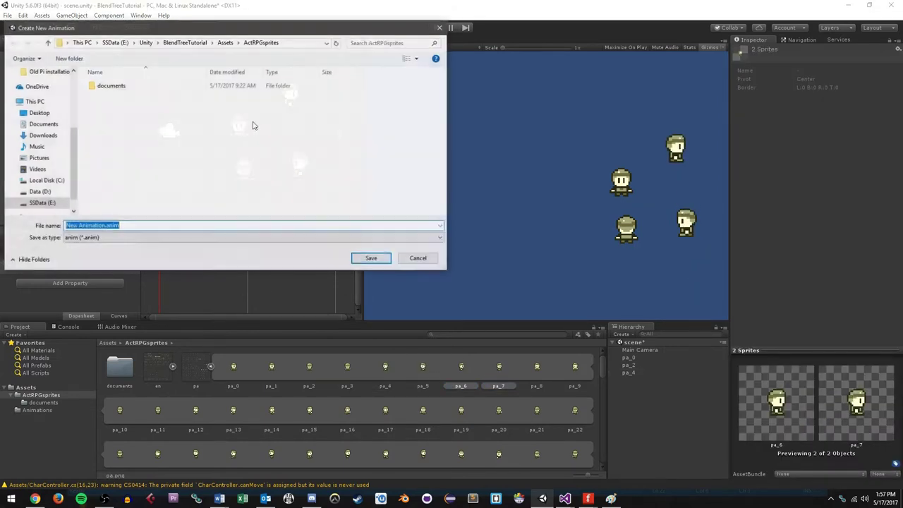
pyautogui.click(226, 42)
pyautogui.doubleClick(147, 97)
pyautogui.write('IdleRight')
pyautogui.press('Return')
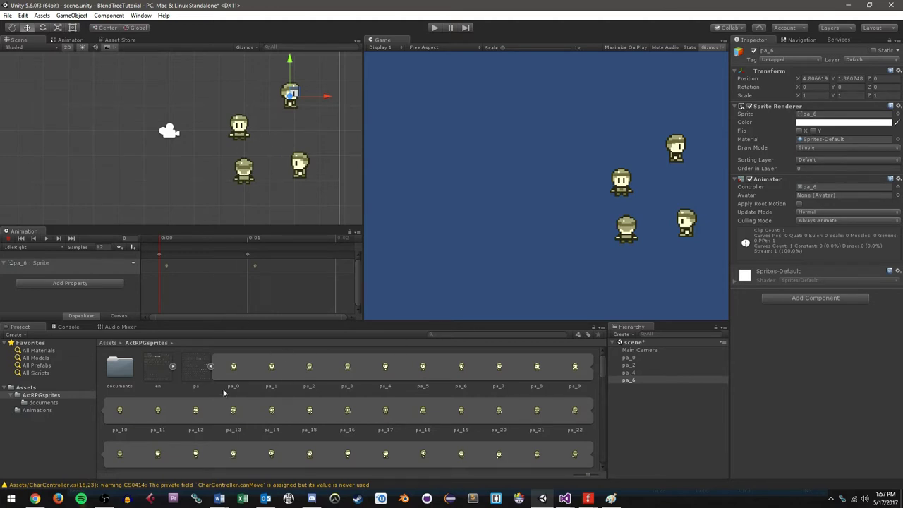
# - Preview the front-facing walking sprites pa_16 to pa_19 individually and as a group
pyautogui.click(427, 395)
pyautogui.click(444, 413)
pyautogui.click(358, 417)
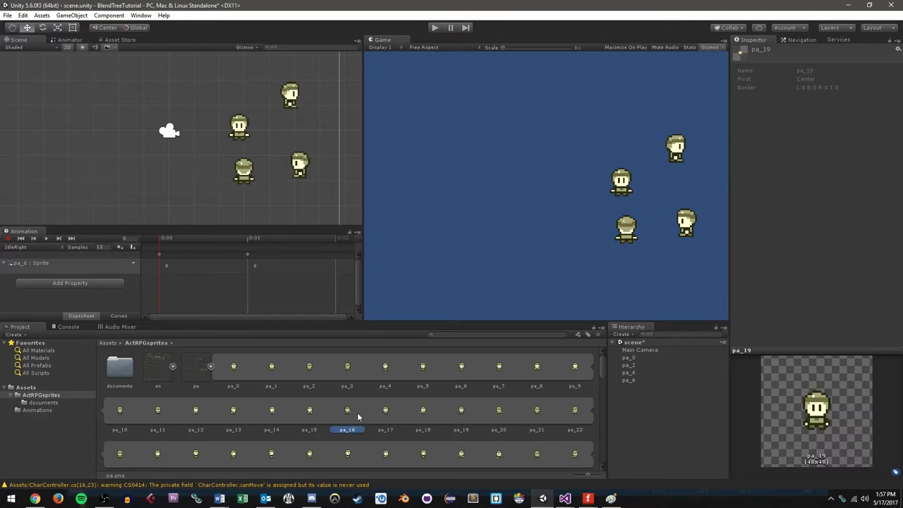
pyautogui.click(461, 411)
pyautogui.click(423, 411)
pyautogui.click(387, 411)
pyautogui.click(345, 414)
pyautogui.keyDown('shift'); pyautogui.click(462, 411); pyautogui.keyUp('shift')
pyautogui.click(354, 416)
pyautogui.keyDown('shift'); pyautogui.click(464, 418); pyautogui.keyUp('shift')
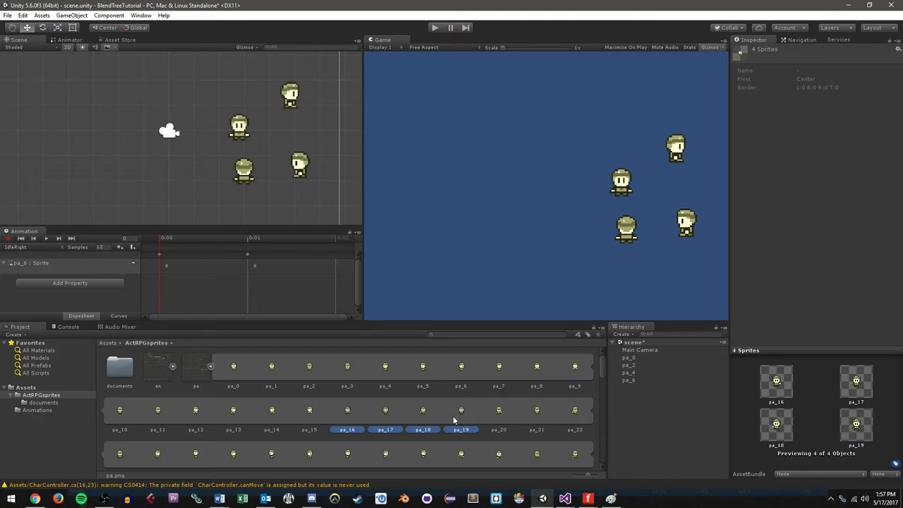
# - Create an animation in the scene from sprites pa_16 to pa_19 and save it as WalkDown in the Animations folder
pyautogui.click(347, 413)
pyautogui.keyDown('shift'); pyautogui.click(385, 415); pyautogui.keyUp('shift')
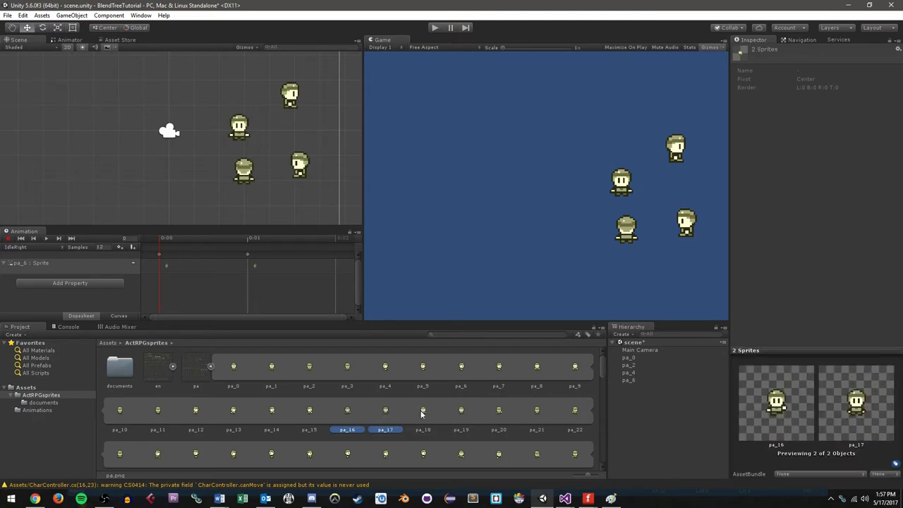
pyautogui.keyDown('shift'); pyautogui.click(423, 412); pyautogui.keyUp('shift')
pyautogui.keyDown('shift'); pyautogui.click(462, 411); pyautogui.keyUp('shift')
pyautogui.moveTo(353, 418); pyautogui.dragTo(151, 163)
pyautogui.click(226, 42)
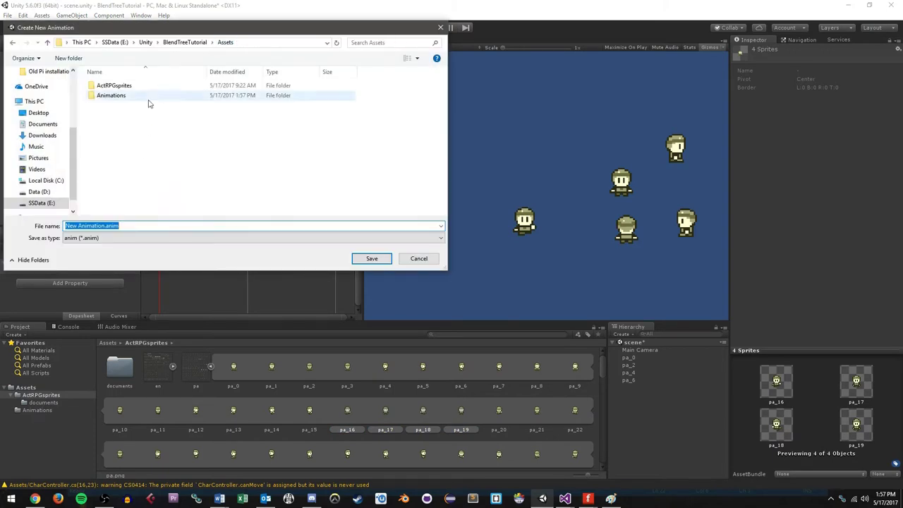
pyautogui.doubleClick(125, 94)
pyautogui.click(132, 225)
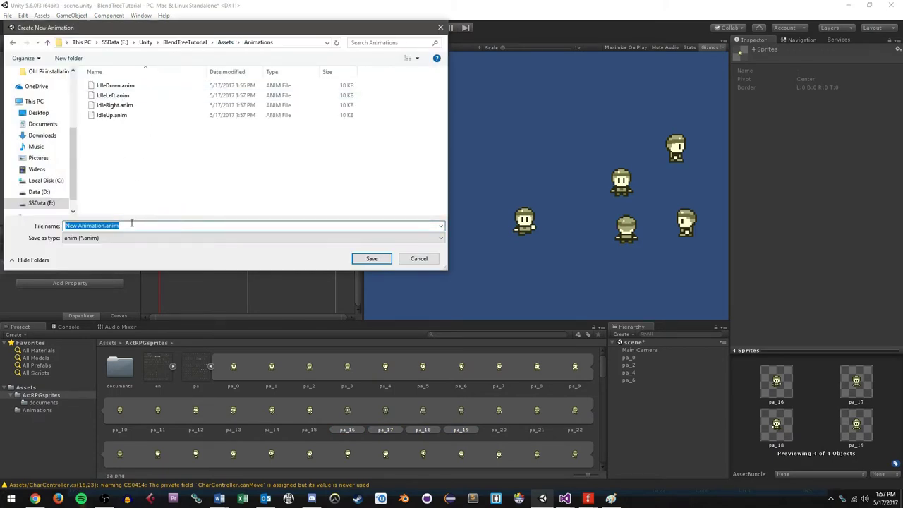
pyautogui.write('WalkDown')
pyautogui.press('Return')
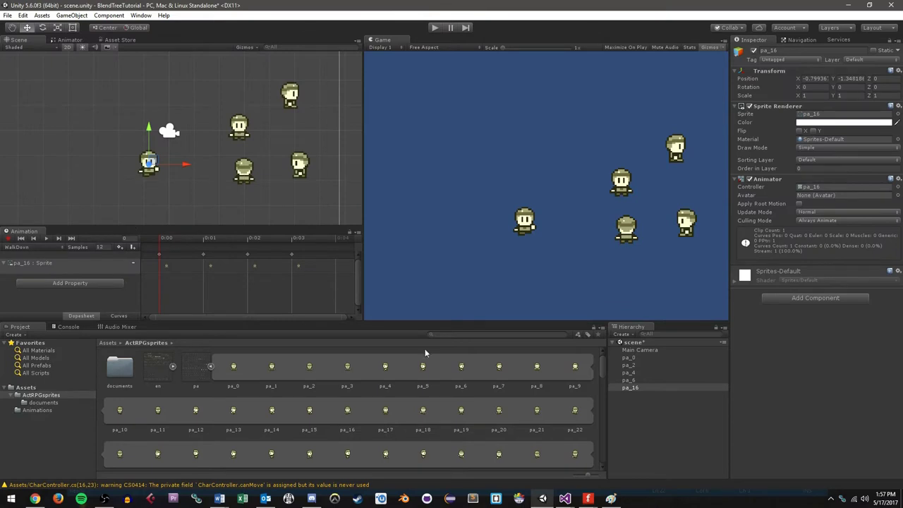
# - Create an animation in the scene from sprites pa_20 and pa_23 and save it as WalkUp in the Animations folder
pyautogui.click(501, 417)
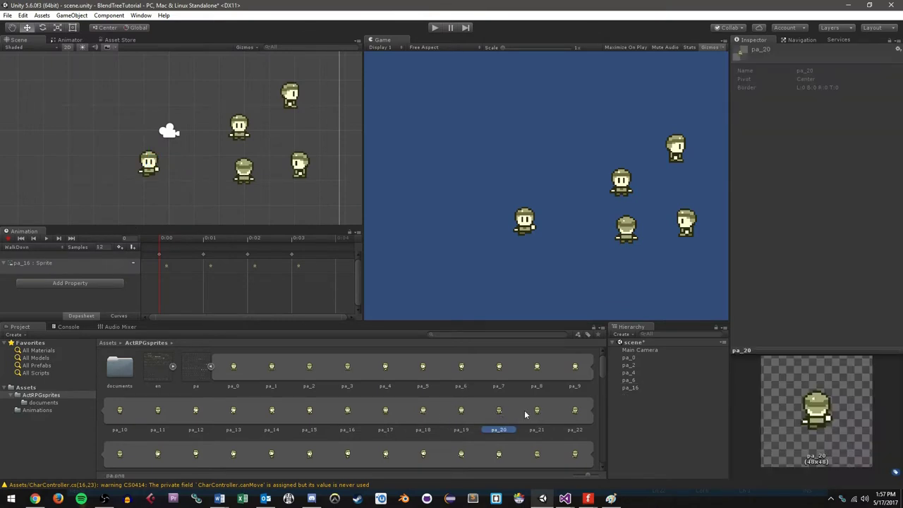
pyautogui.keyDown('ctrl'); pyautogui.click(120, 458); pyautogui.keyUp('ctrl')
pyautogui.moveTo(120, 458); pyautogui.dragTo(99, 191)
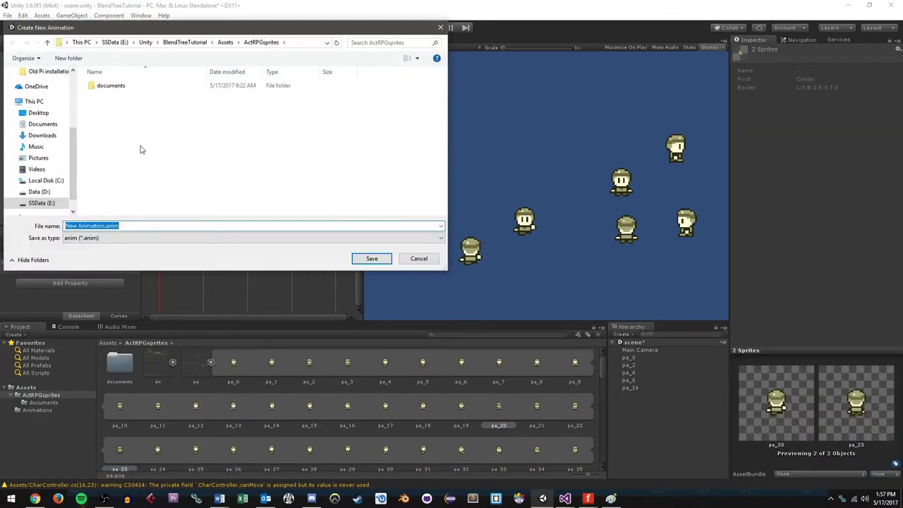
pyautogui.click(225, 42)
pyautogui.doubleClick(113, 95)
pyautogui.write('WalkUp')
pyautogui.press('Return')
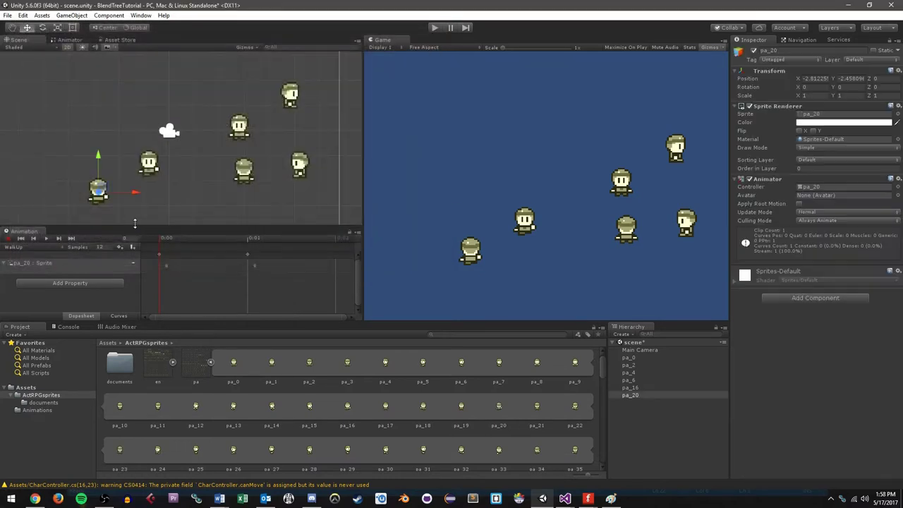
# - Create an animation in the scene from sprites pa_24 to pa_27 and save it as WalkLeft in the Animations folder
pyautogui.scroll(-1, 179, 451)
pyautogui.click(191, 450)
pyautogui.click(292, 448)
pyautogui.click(185, 446)
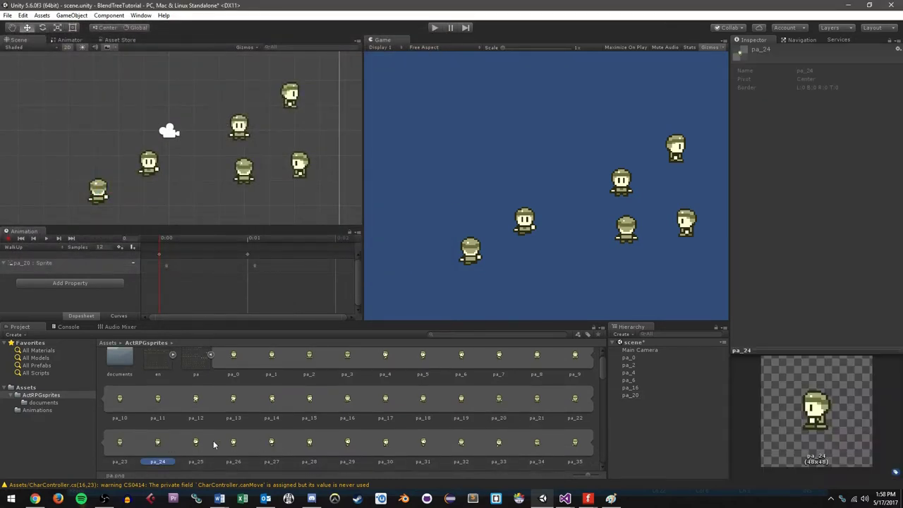
pyautogui.keyDown('shift'); pyautogui.click(271, 443); pyautogui.keyUp('shift')
pyautogui.moveTo(158, 443); pyautogui.dragTo(189, 174)
pyautogui.click(225, 42)
pyautogui.doubleClick(113, 95)
pyautogui.tripleClick(130, 226)
pyautogui.write('WalkLeft')
pyautogui.press('Return')
# - Create an animation in the scene from sprites pa_28 to pa_31 and save it as WalkRight in the Animations folder
pyautogui.click(309, 443)
pyautogui.keyDown('shift'); pyautogui.click(418, 448); pyautogui.keyUp('shift')
pyautogui.moveTo(419, 448); pyautogui.dragTo(119, 81)
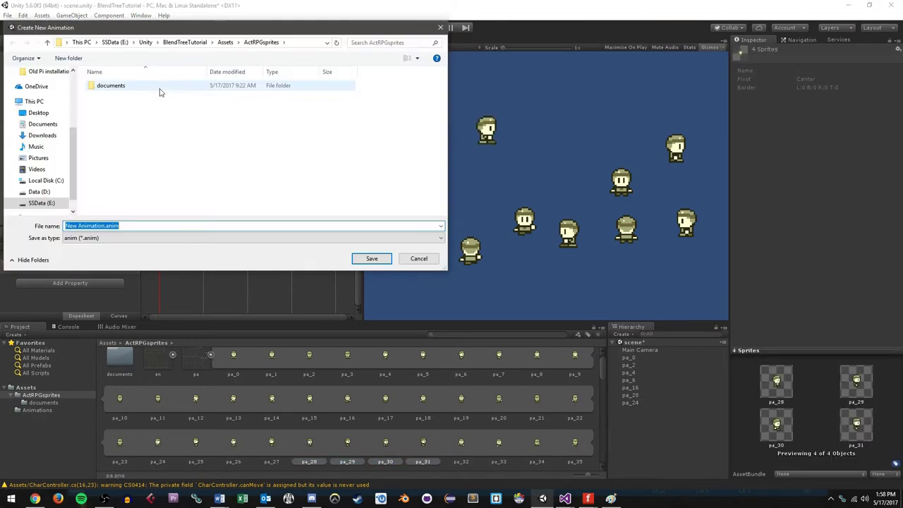
pyautogui.click(225, 42)
pyautogui.doubleClick(120, 95)
pyautogui.click(134, 226)
pyautogui.write('Wa')
pyautogui.write('ght')
pyautogui.press('Return')
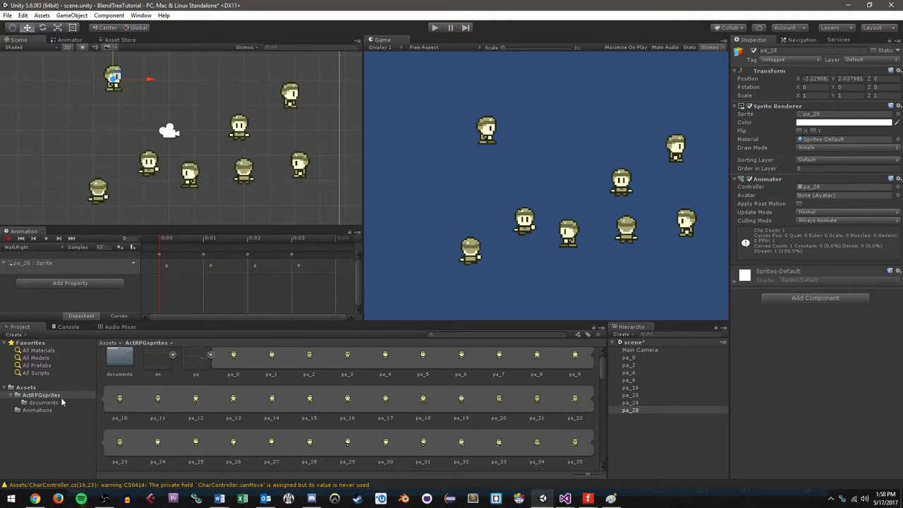
# - Delete the animator controllers pa_0 through pa_28 from the Animations folder, keeping the animation clips
pyautogui.click(37, 410)
pyautogui.click(286, 421)
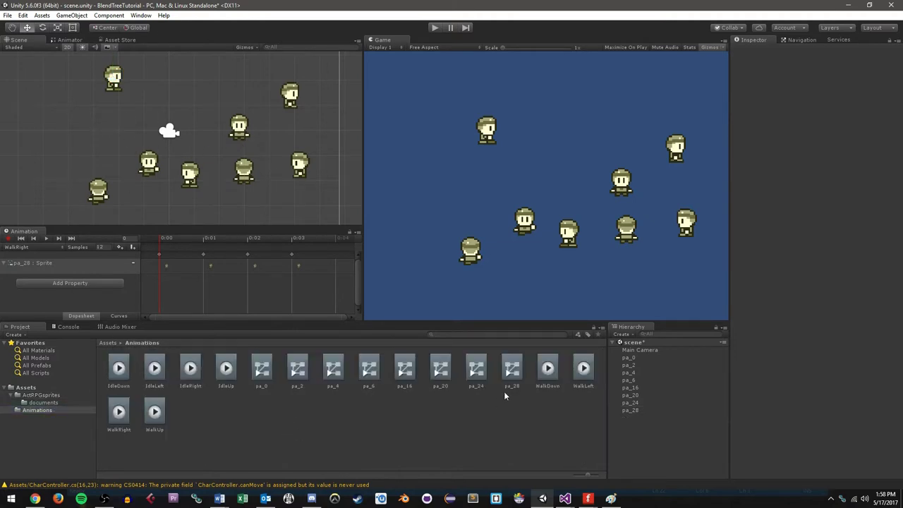
pyautogui.click(511, 370)
pyautogui.keyDown('shift'); pyautogui.click(262, 370); pyautogui.keyUp('shift')
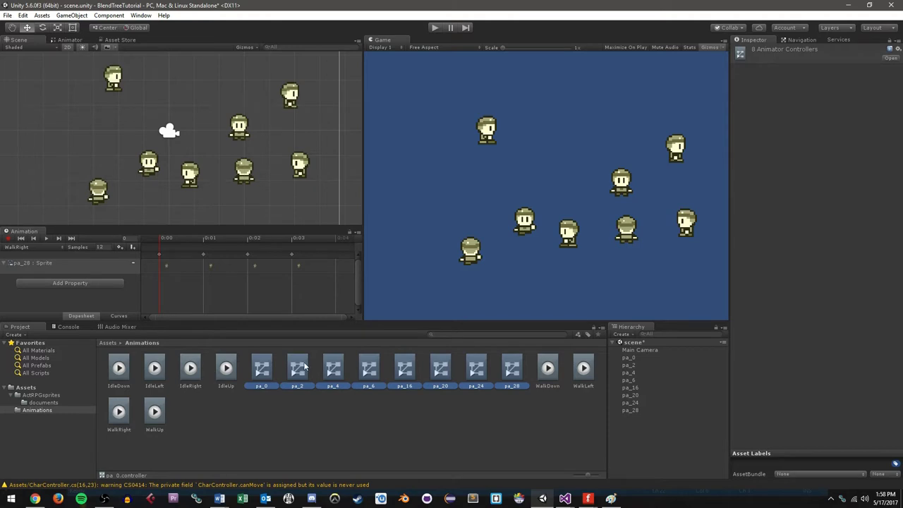
pyautogui.press('Delete')
pyautogui.click(477, 270)
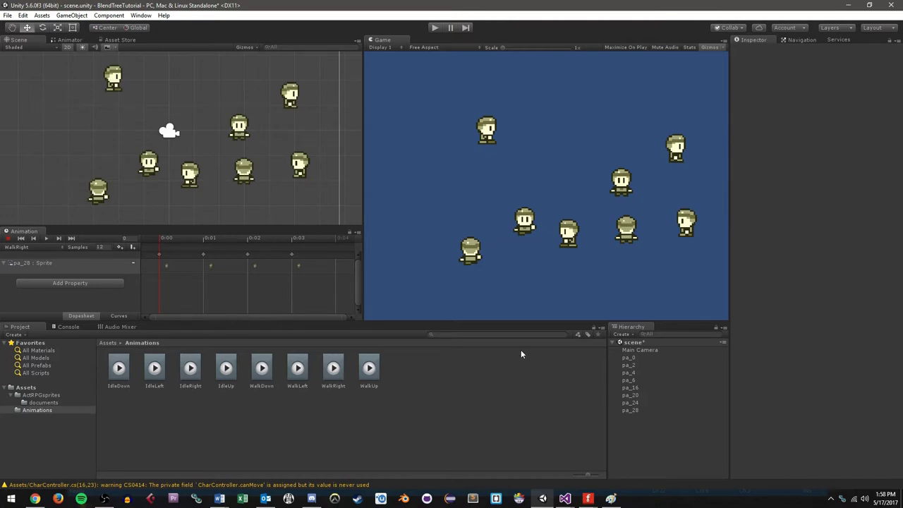
# - Delete the sprite objects pa_0 through pa_28 from the scene, leaving only the Main Camera
pyautogui.click(630, 357)
pyautogui.keyDown('shift'); pyautogui.click(630, 410); pyautogui.keyUp('shift')
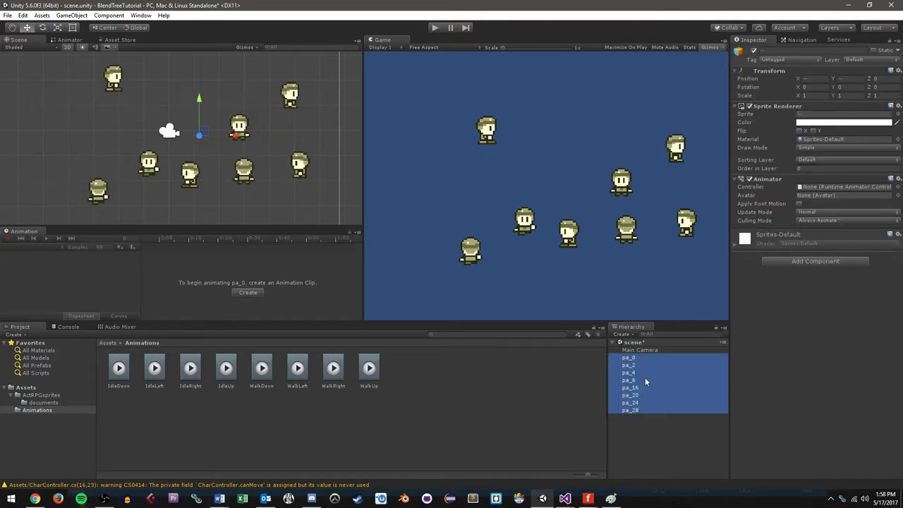
pyautogui.press('Delete')
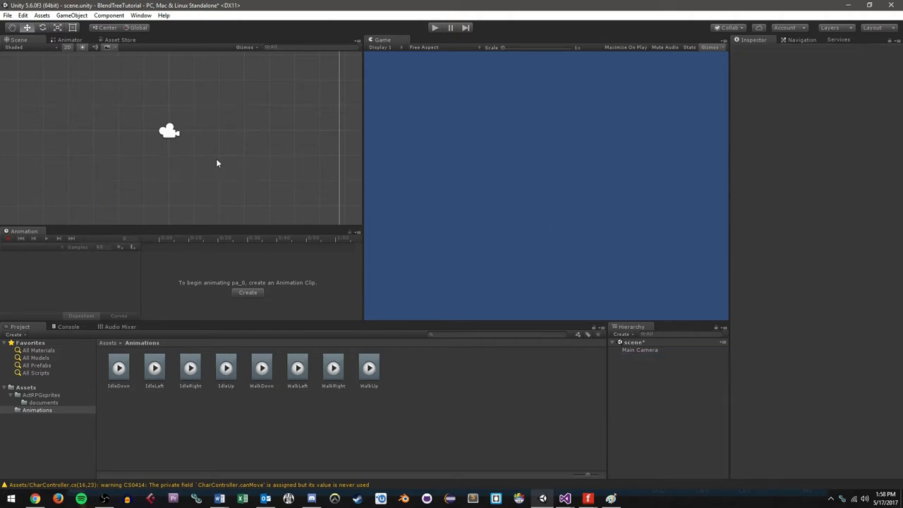
# - Add a new 2D sprite object to the scene and assign pa_0 from ActRPGsprites as its sprite
pyautogui.click(79, 17)
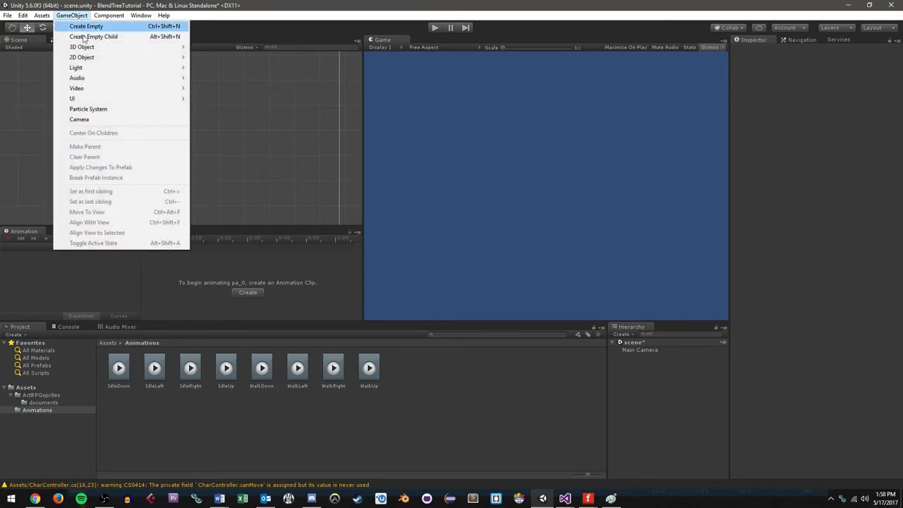
pyautogui.moveTo(95, 58)
pyautogui.click(209, 57)
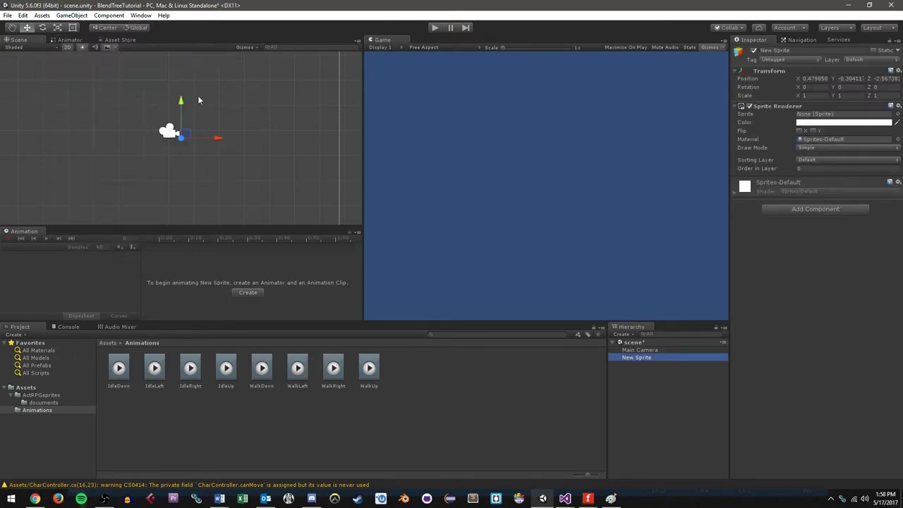
pyautogui.click(41, 395)
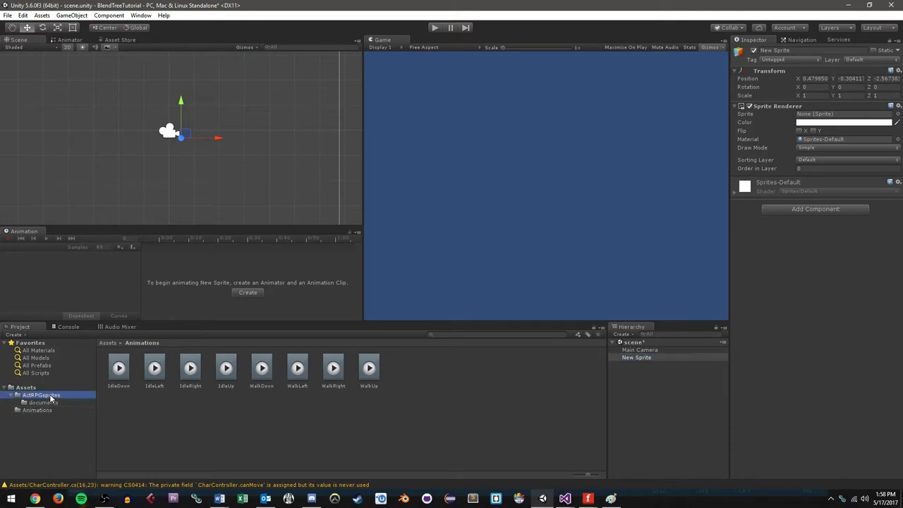
pyautogui.moveTo(239, 364); pyautogui.dragTo(804, 119)
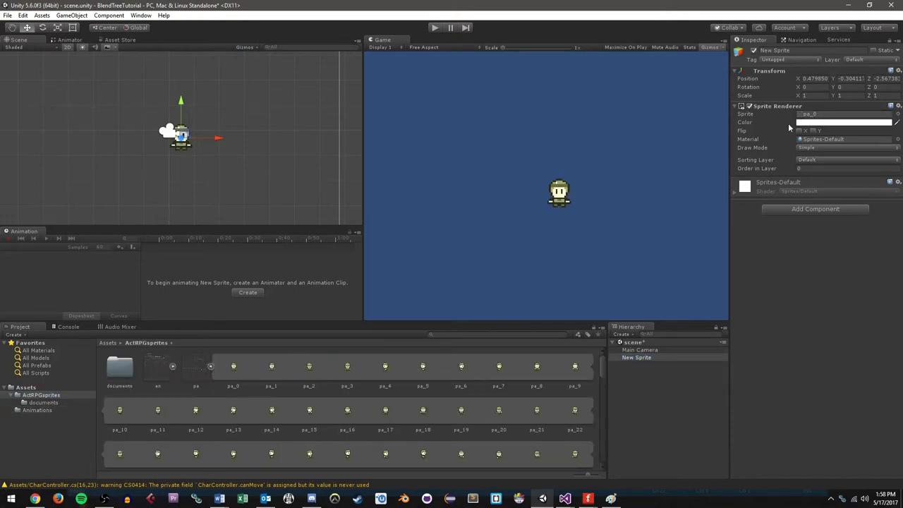
pyautogui.click(802, 168)
# - Create an animator controller in the Animations folder and name it Movement
pyautogui.click(56, 409)
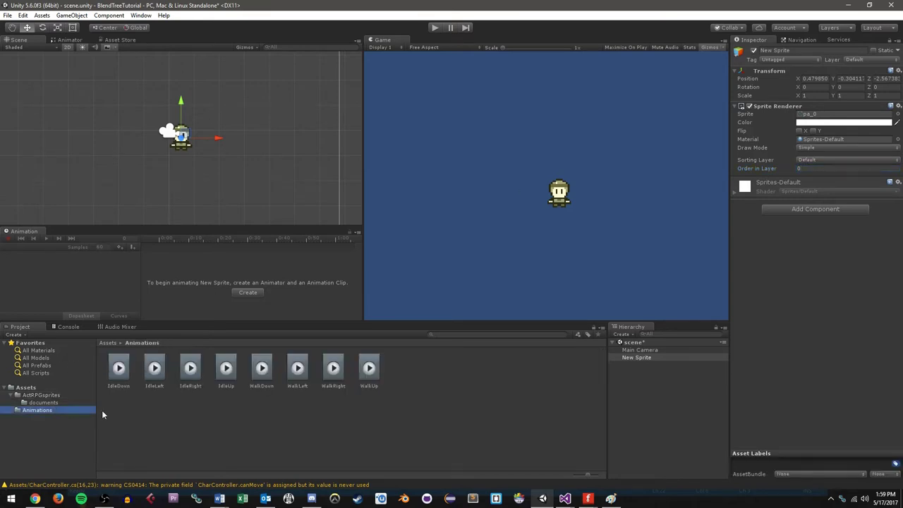
pyautogui.click(290, 428)
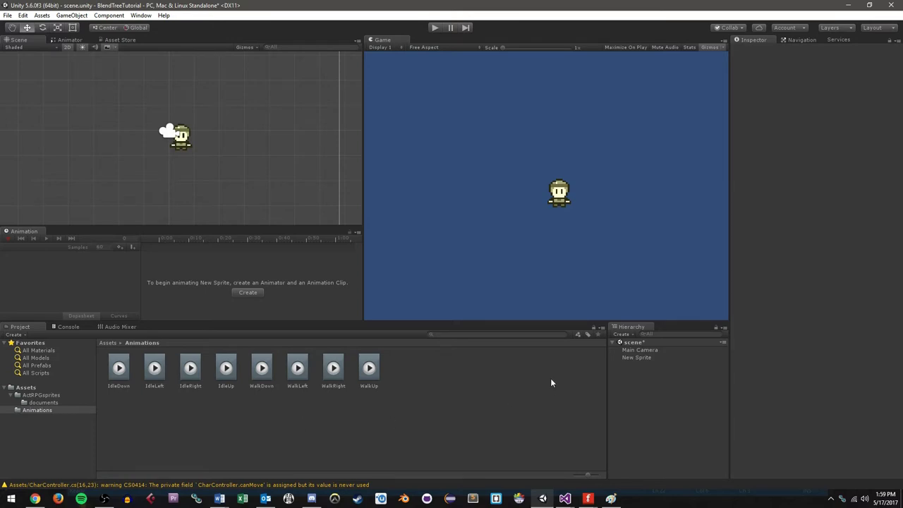
pyautogui.click(76, 411)
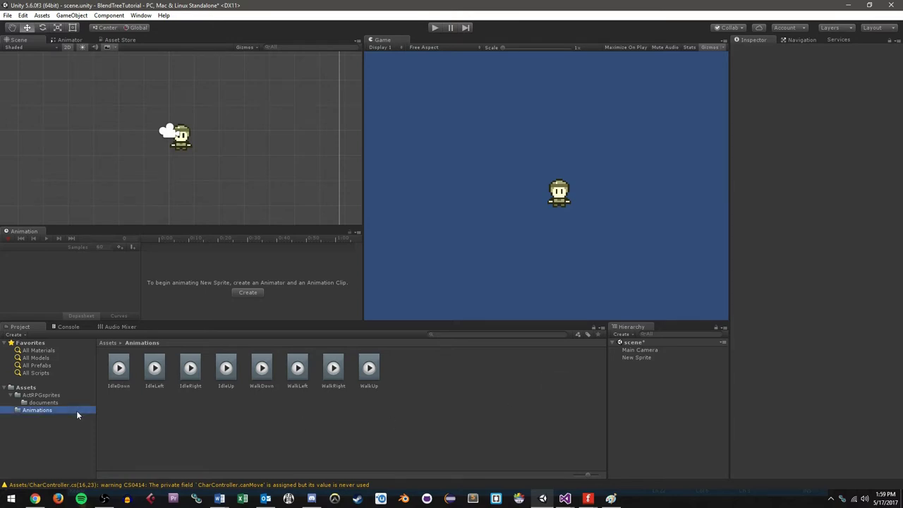
pyautogui.rightClick(412, 371)
pyautogui.moveTo(491, 204)
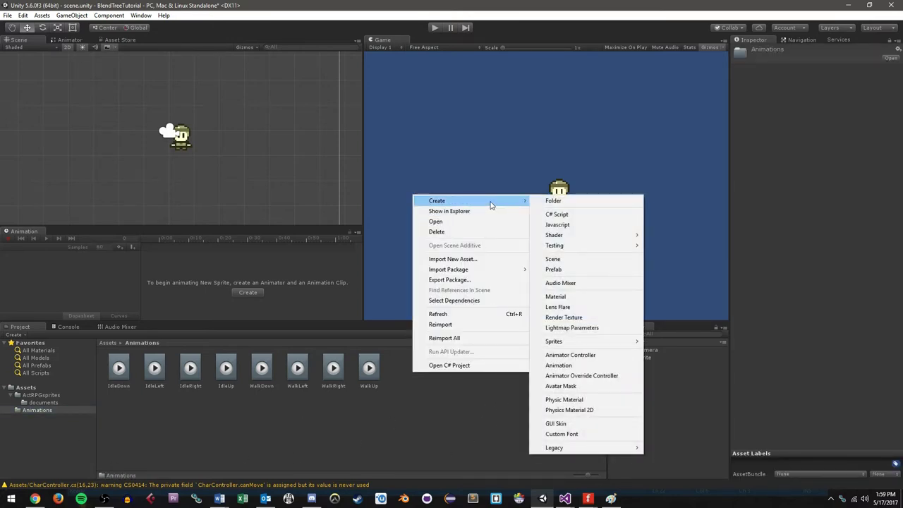
pyautogui.click(607, 357)
pyautogui.press('Return')
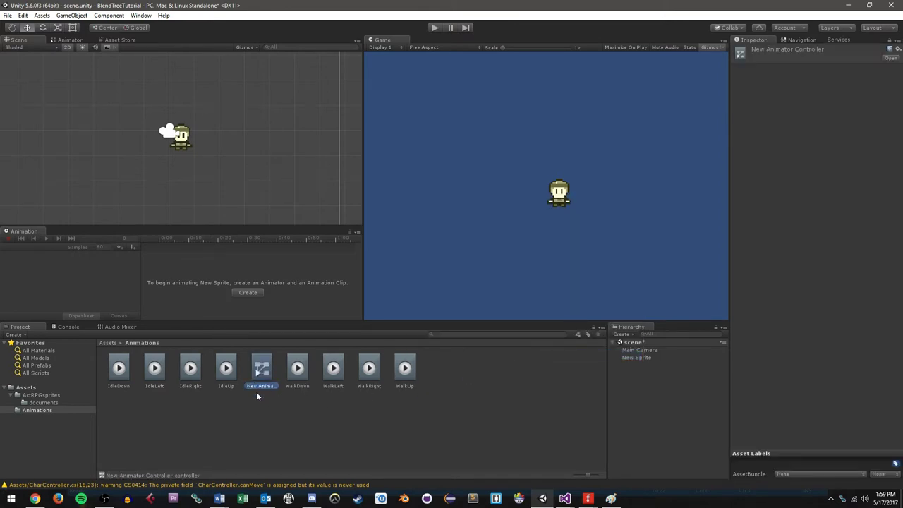
pyautogui.click(261, 386)
pyautogui.write('Movement')
pyautogui.press('Return')
pyautogui.click(316, 417)
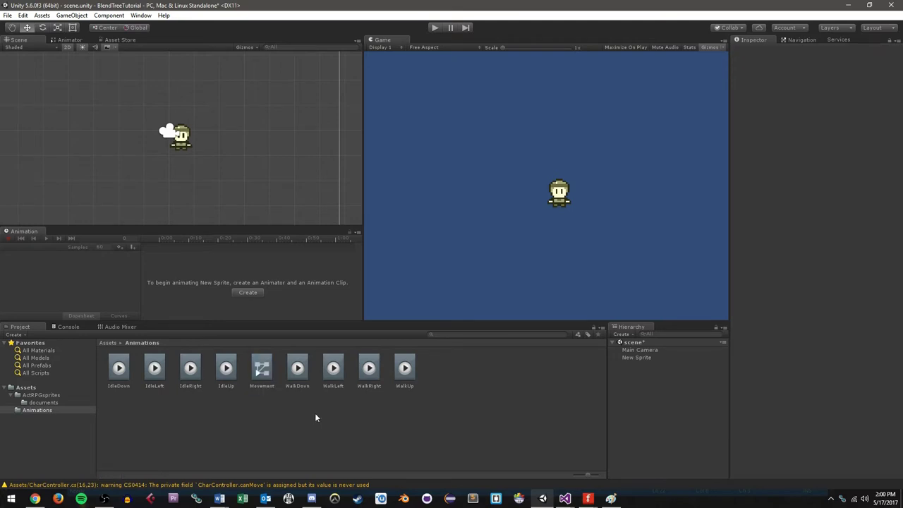
# - Open the Movement controller in the Animator and undock it as an enlarged floating window
pyautogui.doubleClick(260, 372)
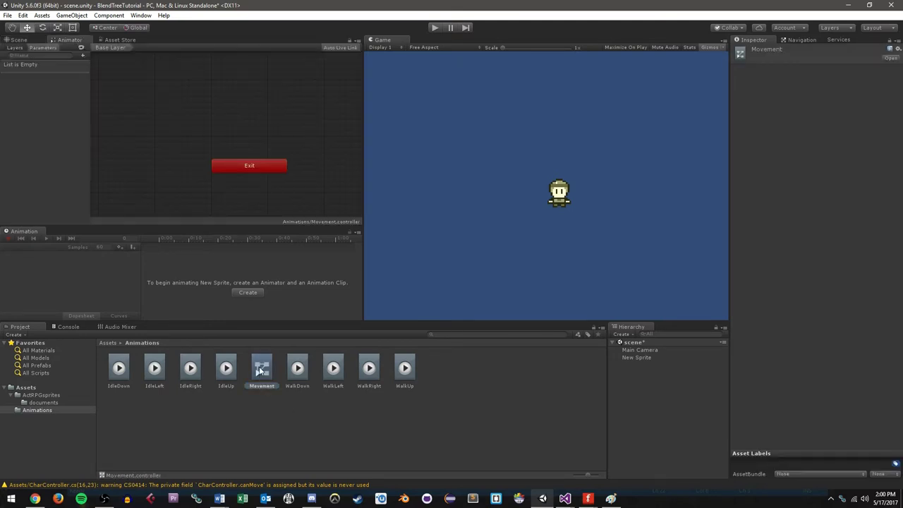
pyautogui.moveTo(76, 41); pyautogui.dragTo(509, 189)
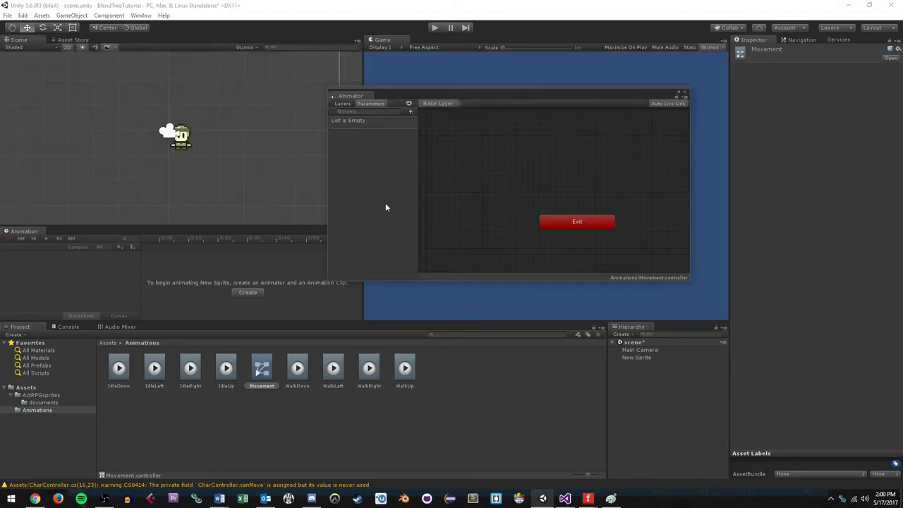
pyautogui.moveTo(323, 89); pyautogui.dragTo(201, 15)
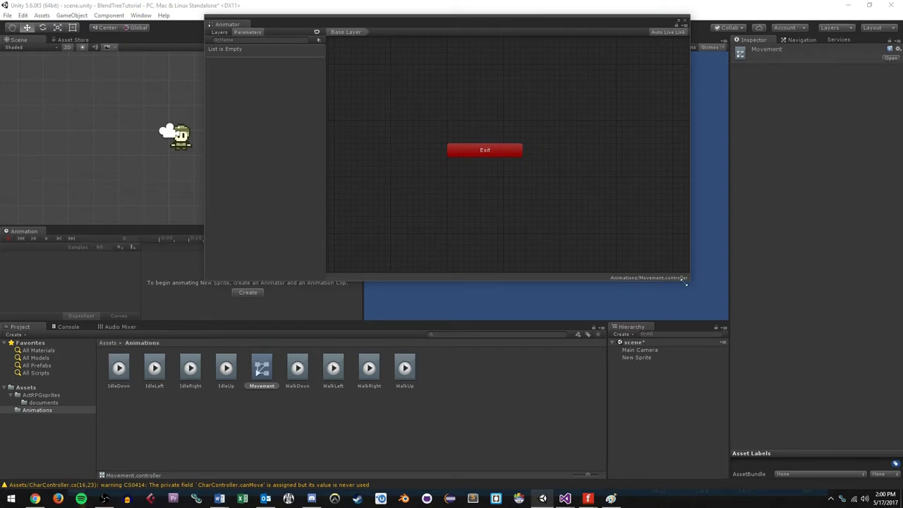
pyautogui.moveTo(690, 283); pyautogui.dragTo(716, 429)
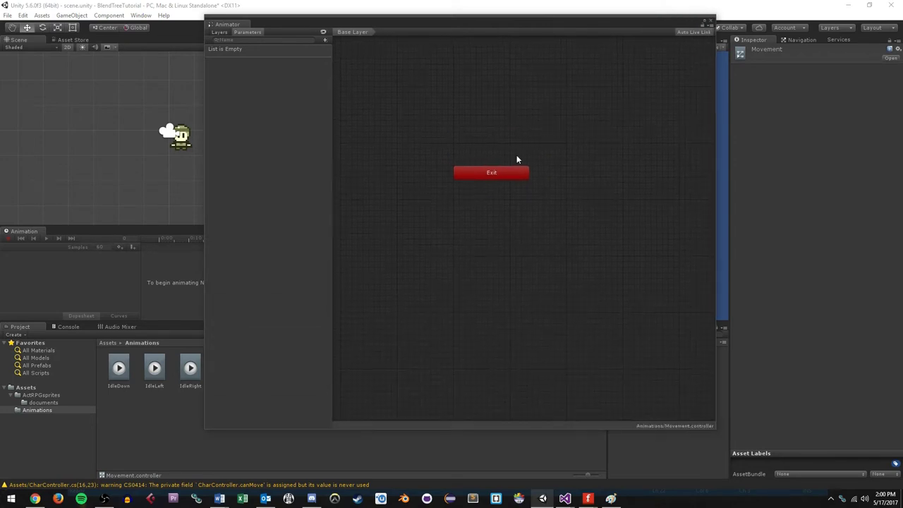
pyautogui.moveTo(419, 17); pyautogui.dragTo(304, 35)
pyautogui.moveTo(605, 196); pyautogui.dragTo(671, 199)
# - Create a state from a new blend tree in the base layer and place it between Entry and Exit
pyautogui.rightClick(381, 114)
pyautogui.moveTo(408, 119)
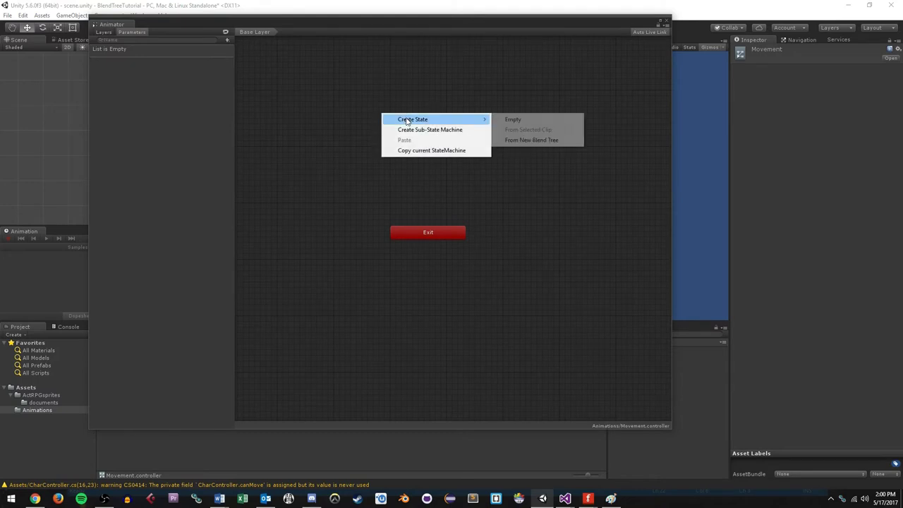
pyautogui.click(535, 141)
pyautogui.moveTo(377, 151); pyautogui.dragTo(594, 117, button='middle')
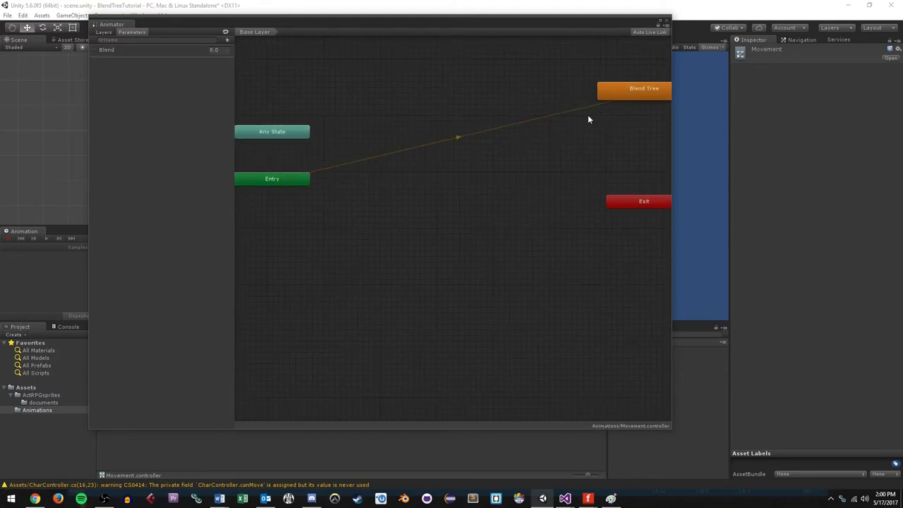
pyautogui.moveTo(633, 99); pyautogui.dragTo(429, 136)
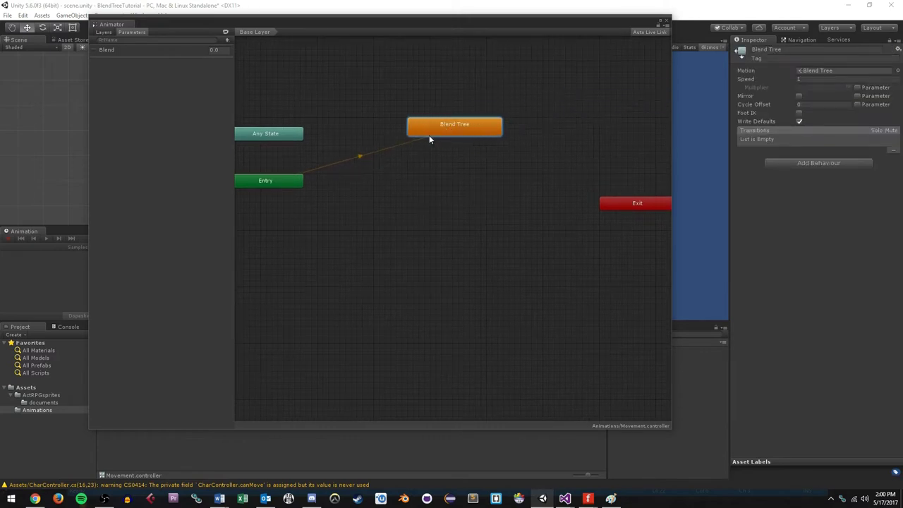
# - Move the Any State and Entry nodes together closer to the blend tree and reposition the blend tree node beside them
pyautogui.moveTo(329, 109); pyautogui.dragTo(369, 103, button='middle')
pyautogui.moveTo(369, 103); pyautogui.dragTo(274, 217)
pyautogui.moveTo(335, 138); pyautogui.dragTo(442, 189)
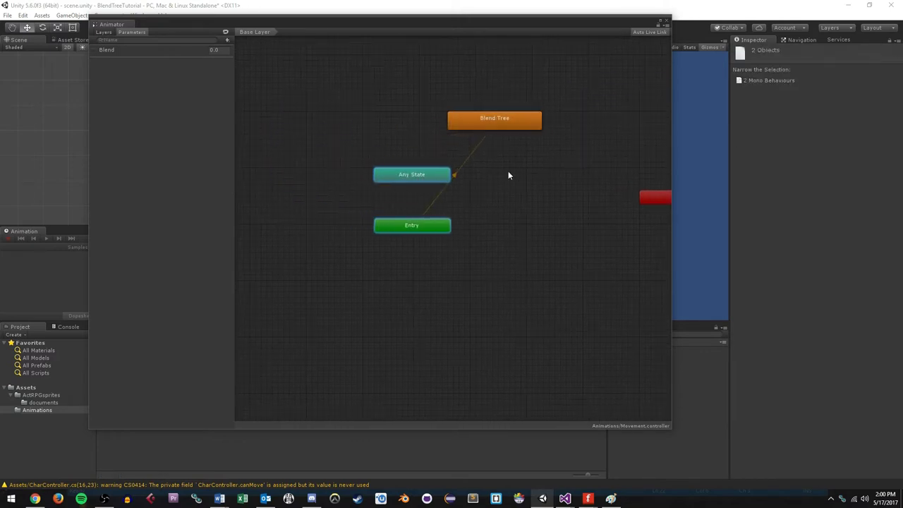
pyautogui.moveTo(520, 176); pyautogui.dragTo(421, 177, button='middle')
pyautogui.moveTo(426, 121); pyautogui.dragTo(464, 131)
# - Create a second state from a new blend tree and place it directly beside the first one
pyautogui.moveTo(531, 123); pyautogui.dragTo(464, 128, button='middle')
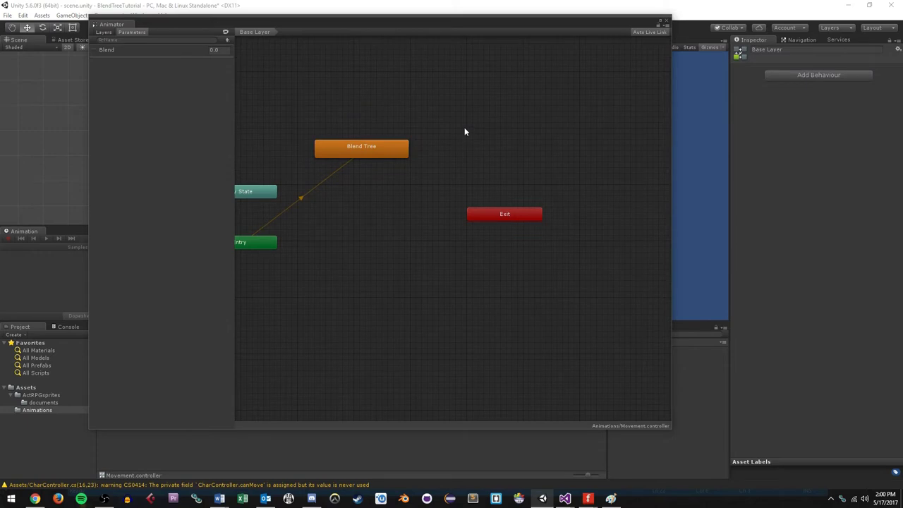
pyautogui.rightClick(464, 128)
pyautogui.moveTo(494, 132)
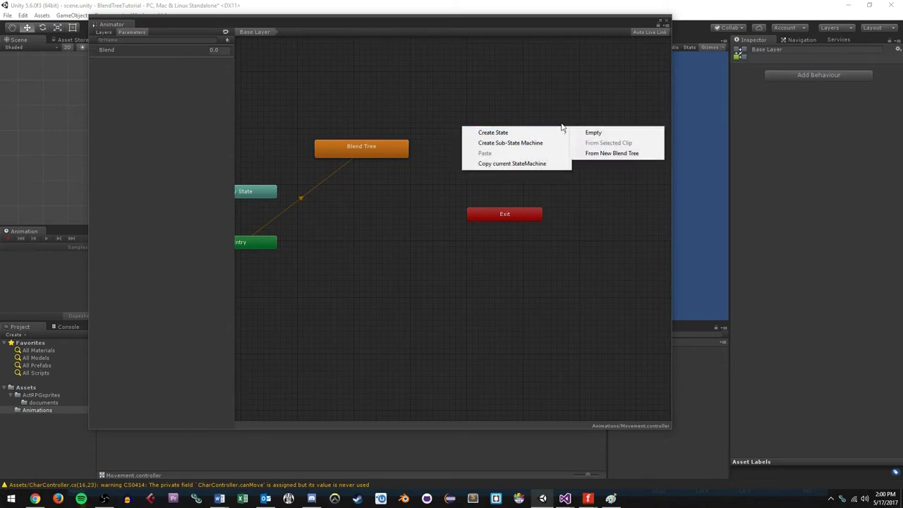
pyautogui.click(613, 153)
pyautogui.moveTo(499, 151); pyautogui.dragTo(453, 150)
# - Rename the default blend tree state to Idle and the second blend tree state to Movement
pyautogui.click(386, 152)
pyautogui.moveTo(365, 168); pyautogui.dragTo(434, 181, button='middle')
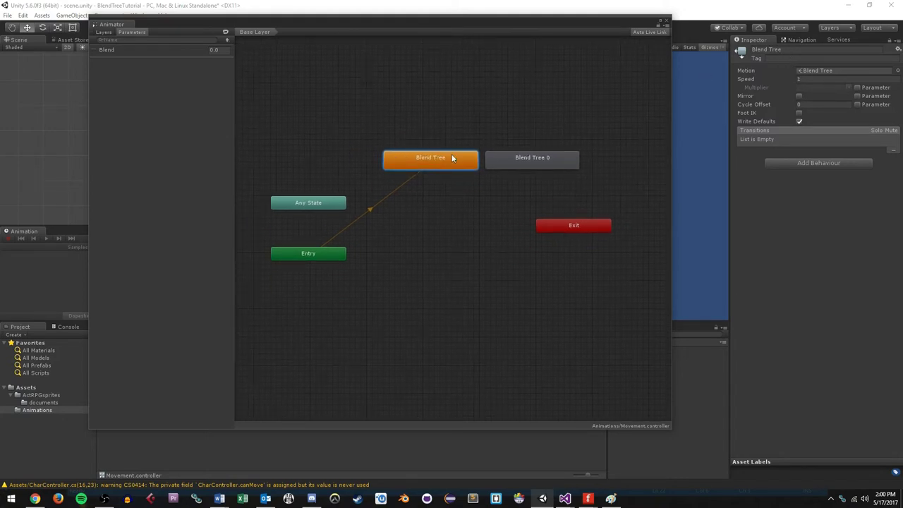
pyautogui.click(775, 51)
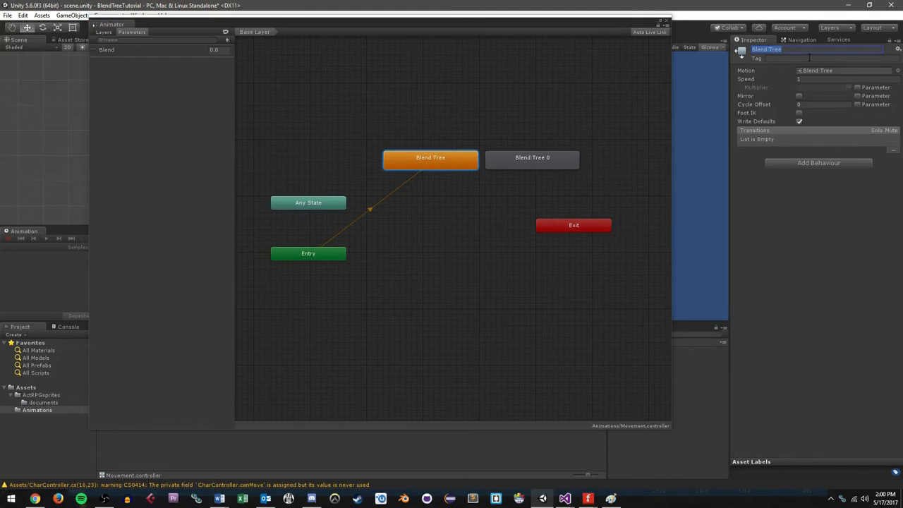
pyautogui.write('Idle')
pyautogui.press('Return')
pyautogui.click(551, 157)
pyautogui.click(776, 49)
pyautogui.write('Movement')
pyautogui.press('Return')
pyautogui.click(357, 139)
# - Rearrange the Any State, Idle and Movement nodes in the graph and check the Entry node's default state
pyautogui.moveTo(443, 162); pyautogui.dragTo(436, 183)
pyautogui.moveTo(311, 204); pyautogui.dragTo(326, 147)
pyautogui.moveTo(431, 190); pyautogui.dragTo(406, 187)
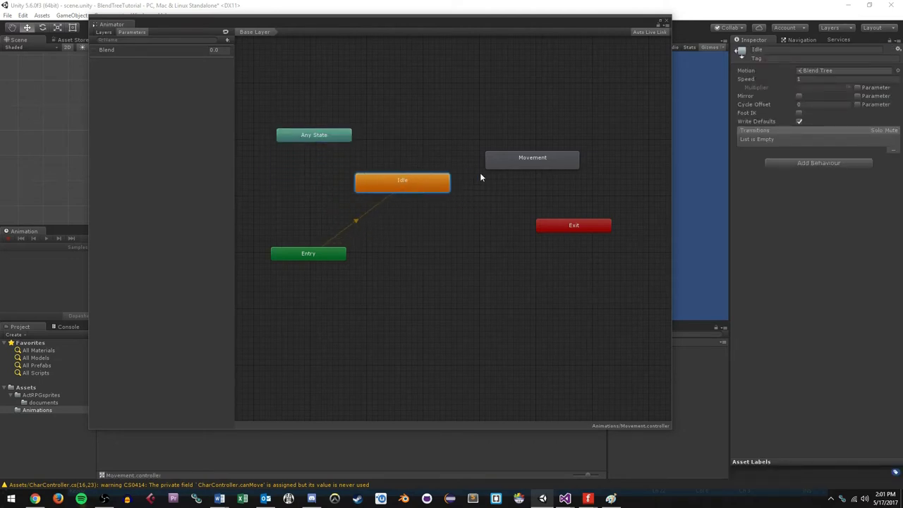
pyautogui.moveTo(512, 167); pyautogui.dragTo(487, 157)
pyautogui.click(435, 139)
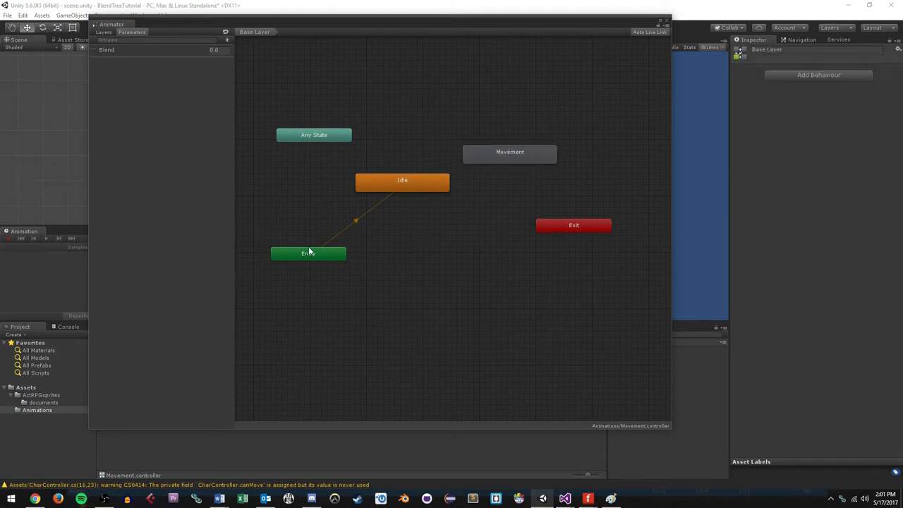
pyautogui.click(310, 254)
pyautogui.moveTo(393, 185); pyautogui.dragTo(392, 197)
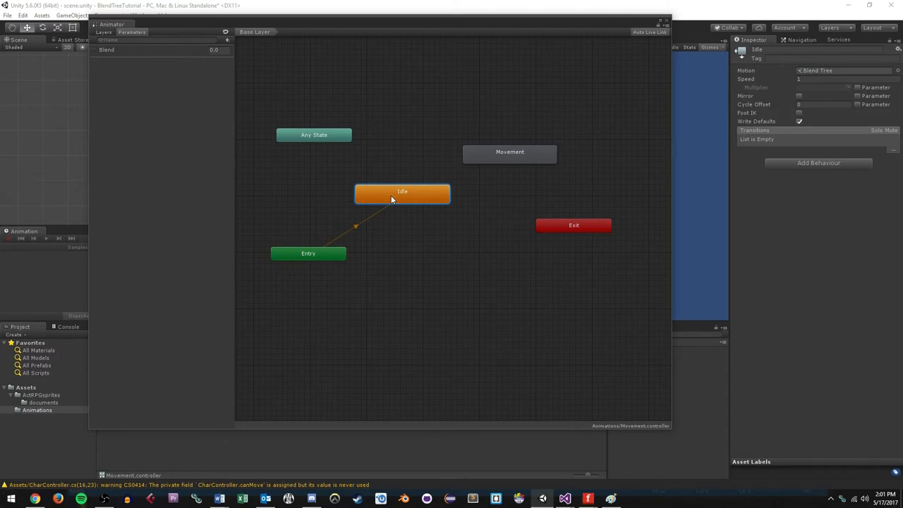
pyautogui.click(316, 256)
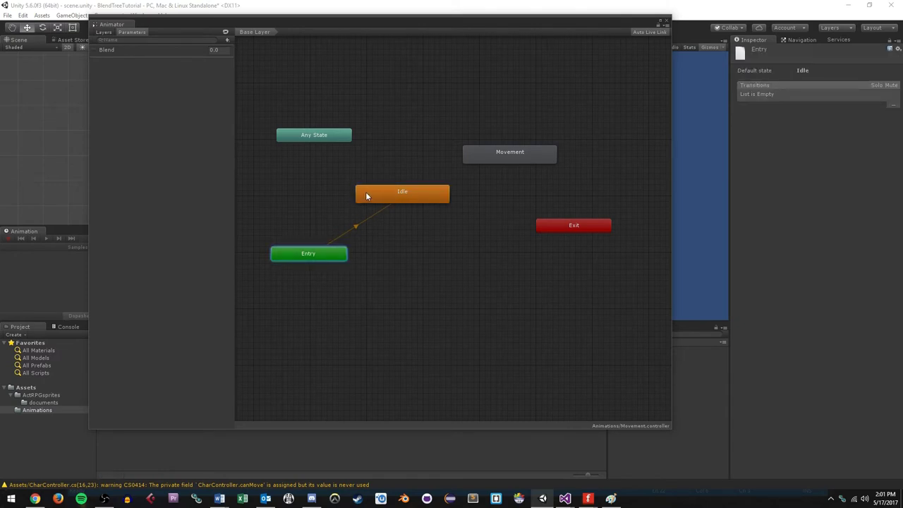
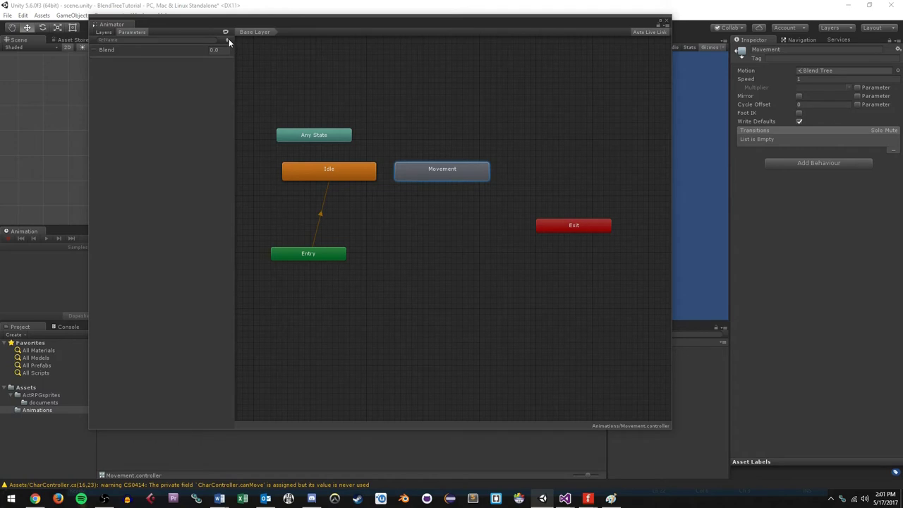
# - Add a Bool parameter named Movement to the animator controller
pyautogui.click(228, 40)
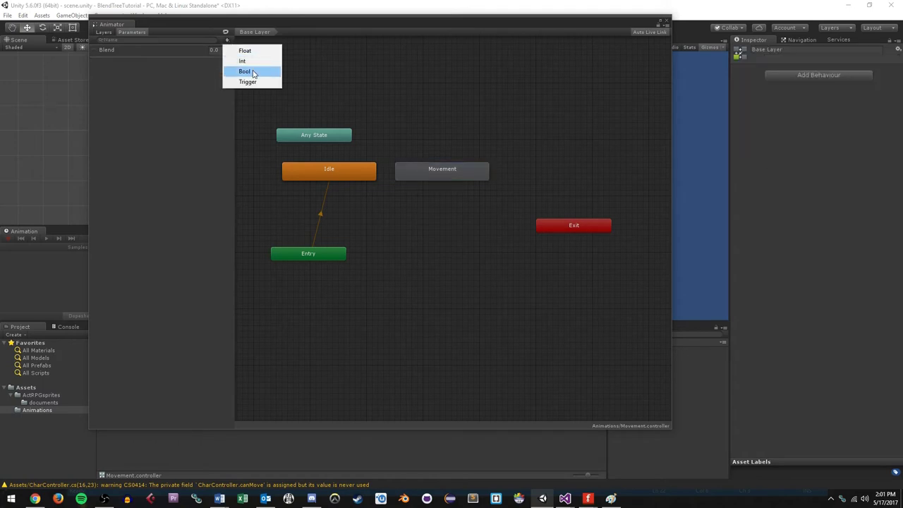
pyautogui.click(244, 71)
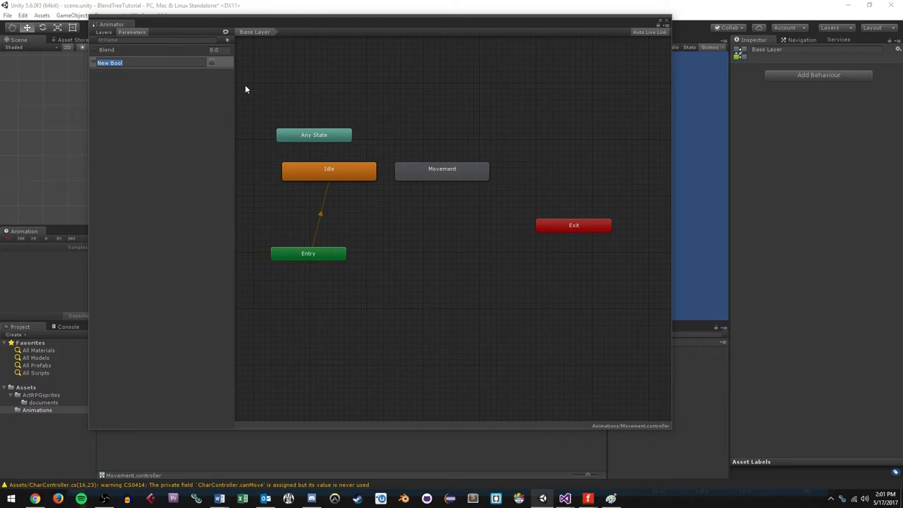
pyautogui.write('Movement')
pyautogui.press('Return')
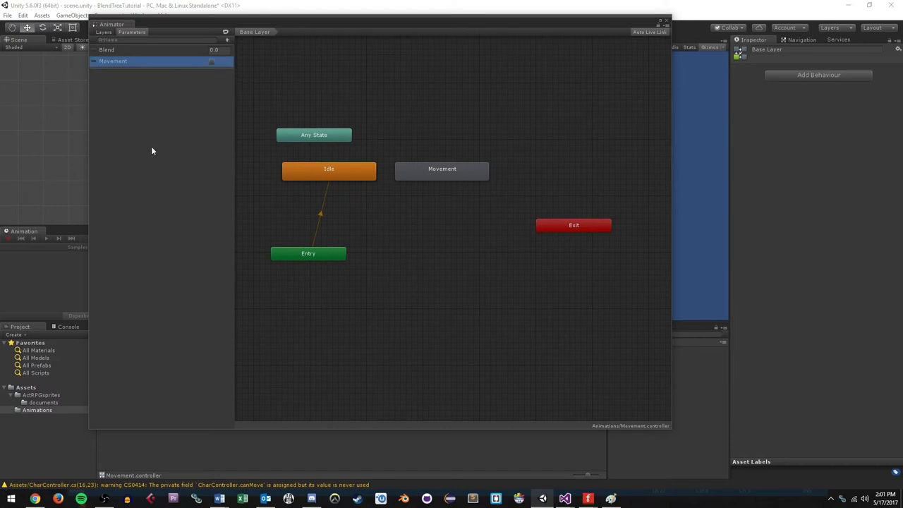
# - Create a transition from Idle to Movement and space the two state nodes farther apart
pyautogui.moveTo(342, 170); pyautogui.dragTo(328, 172)
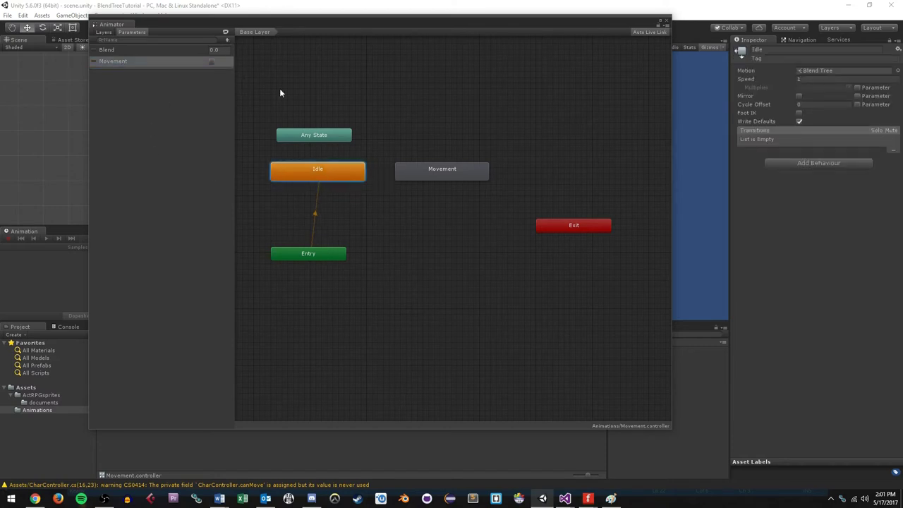
pyautogui.click(426, 175)
pyautogui.rightClick(343, 174)
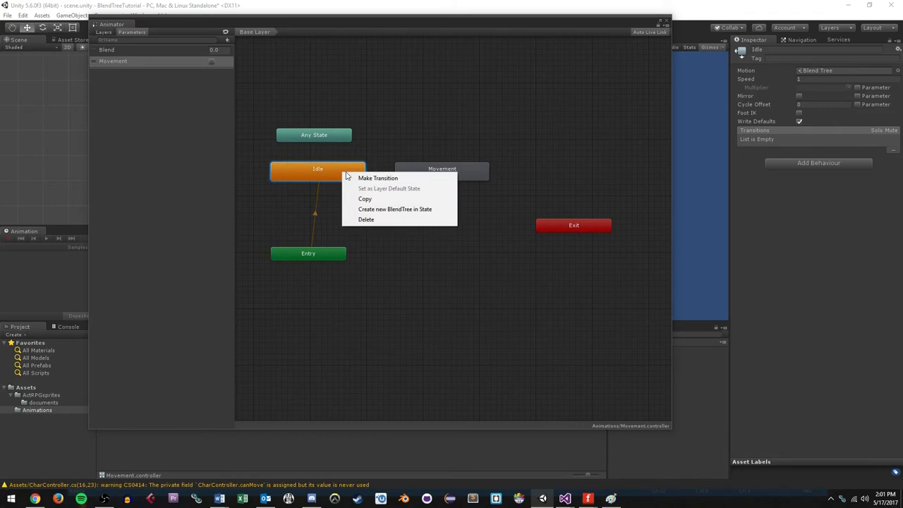
pyautogui.click(374, 180)
pyautogui.click(418, 176)
pyautogui.moveTo(418, 176); pyautogui.dragTo(466, 174)
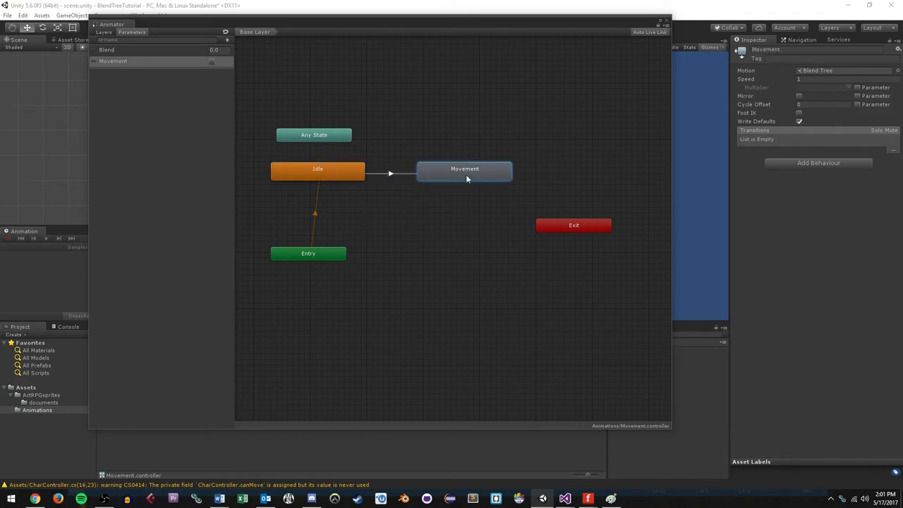
# - Create a return transition from the Movement state to the Idle state
pyautogui.rightClick(444, 170)
pyautogui.click(459, 176)
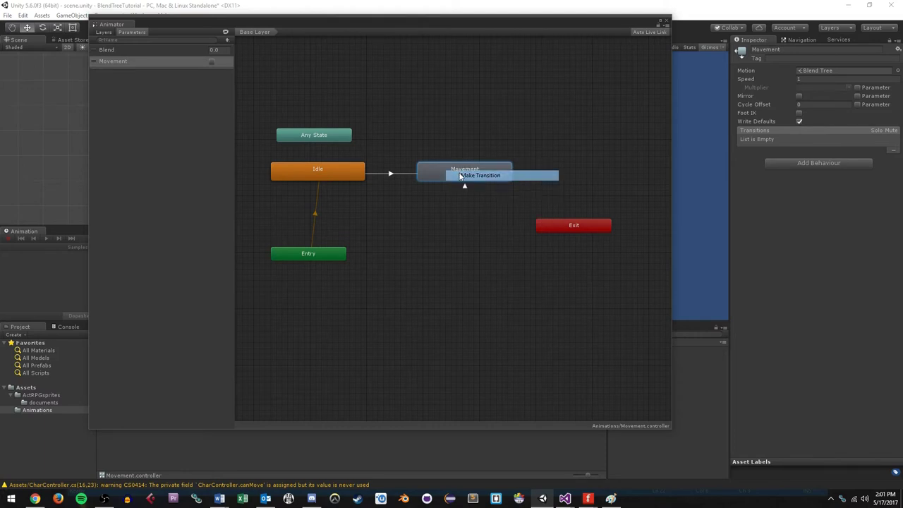
pyautogui.click(355, 170)
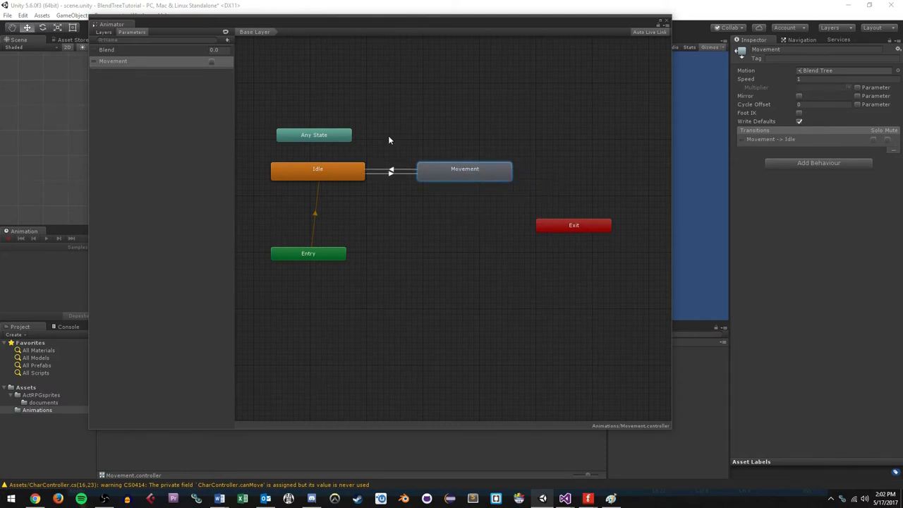
# - Examine the settings of both transitions between the Idle and Movement states
pyautogui.click(352, 178)
pyautogui.click(392, 173)
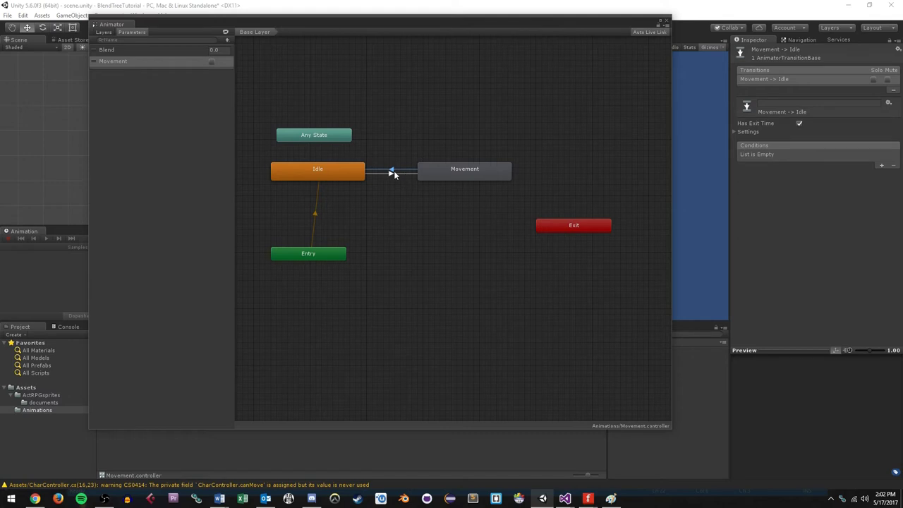
pyautogui.click(345, 175)
pyautogui.click(436, 173)
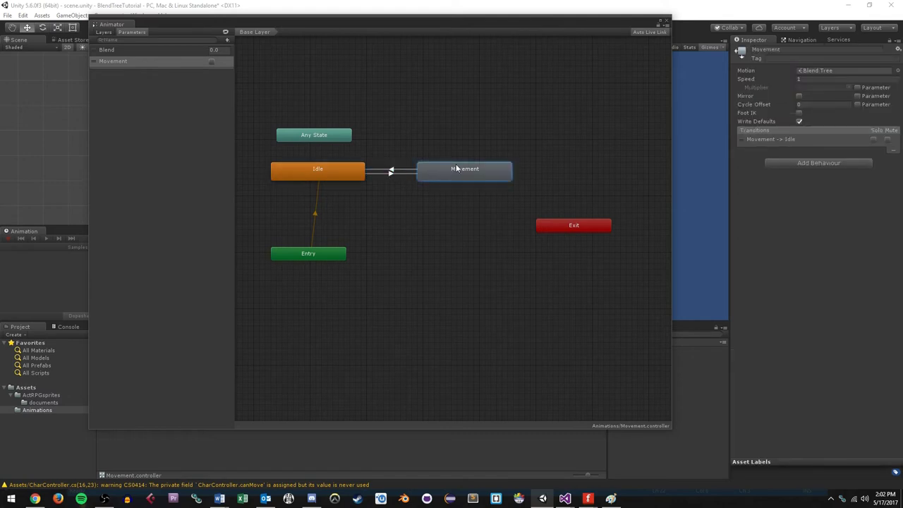
pyautogui.click(336, 171)
pyautogui.click(391, 174)
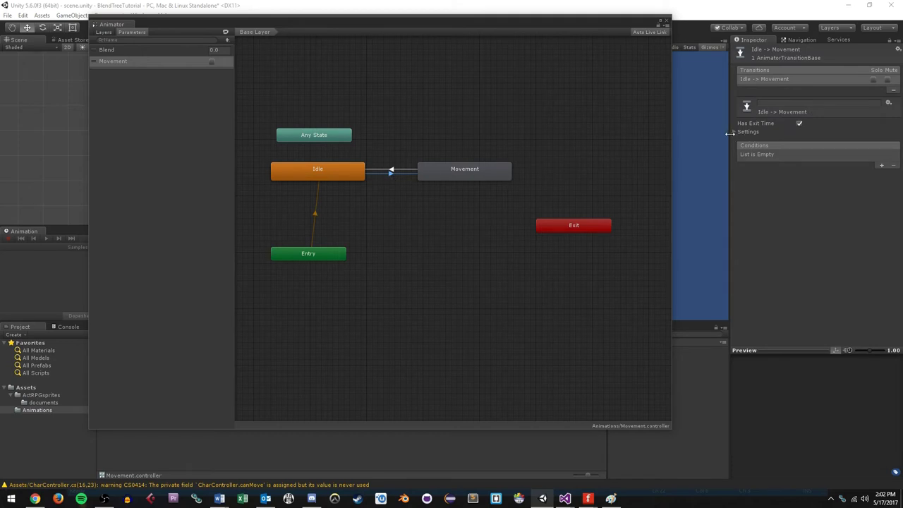
pyautogui.click(390, 170)
# - Disable Has Exit Time and Fixed Duration on the Idle to Movement transition and set its transition duration to 0
pyautogui.click(390, 174)
pyautogui.click(800, 124)
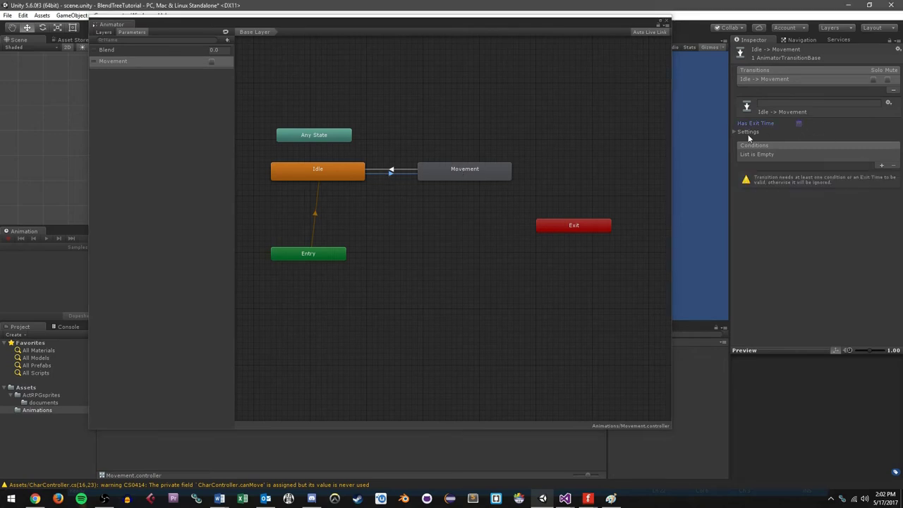
pyautogui.click(747, 132)
pyautogui.click(800, 149)
pyautogui.click(831, 159)
pyautogui.write('0')
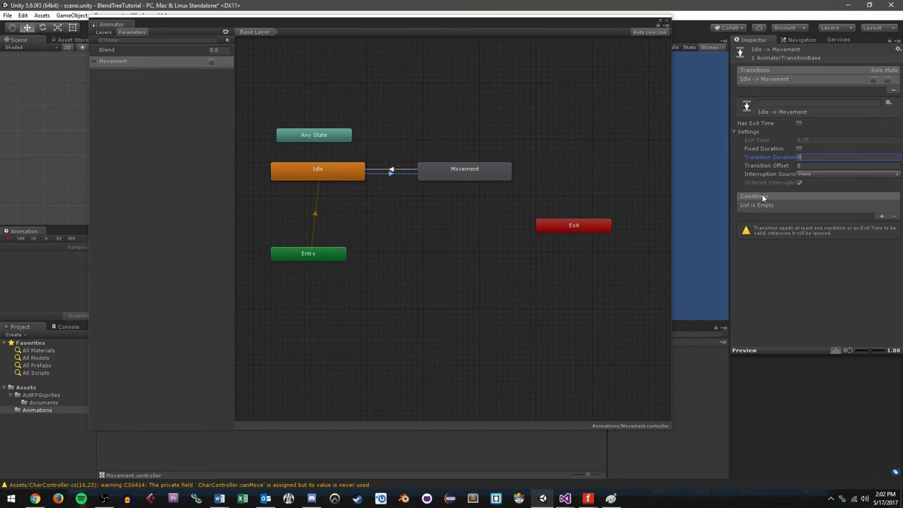
# - Add a condition to the Idle to Movement transition requiring the Movement parameter to be true
pyautogui.click(881, 217)
pyautogui.click(818, 206)
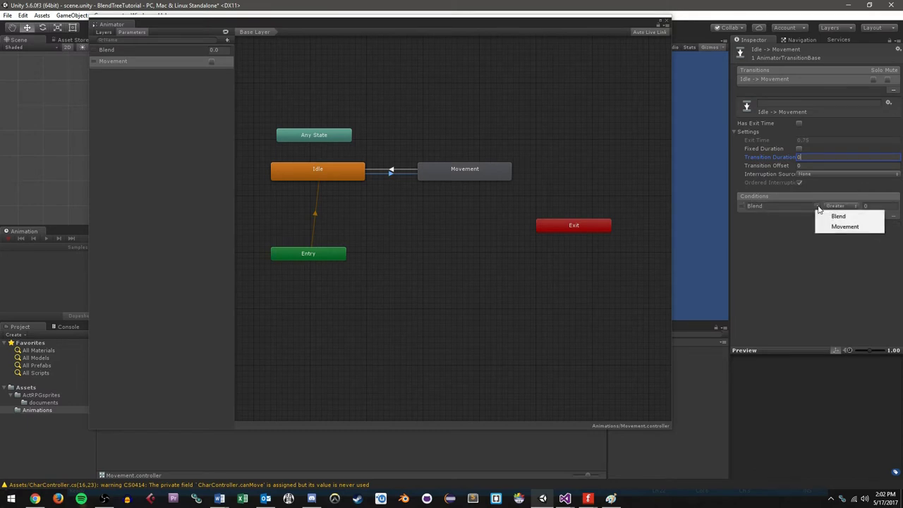
pyautogui.click(841, 227)
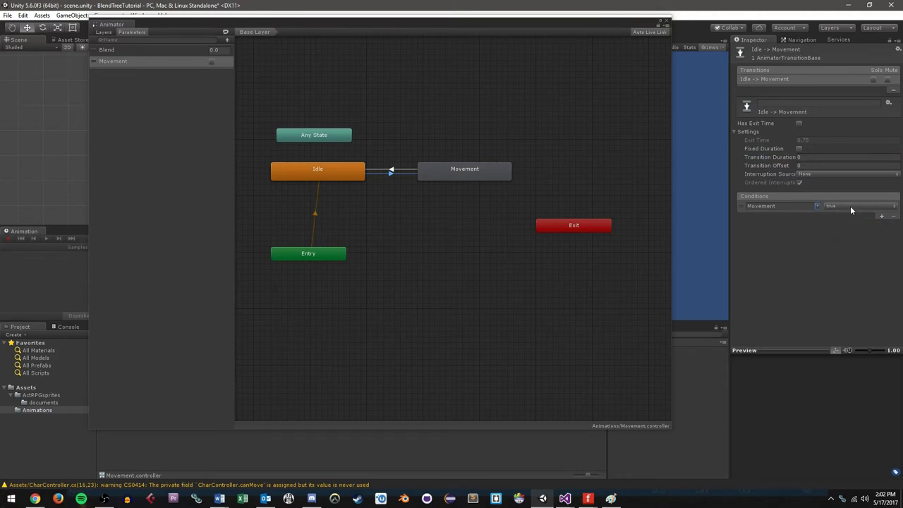
# - Disable Has Exit Time and Fixed Duration on the Movement to Idle transition and set its transition duration to 0
pyautogui.click(335, 183)
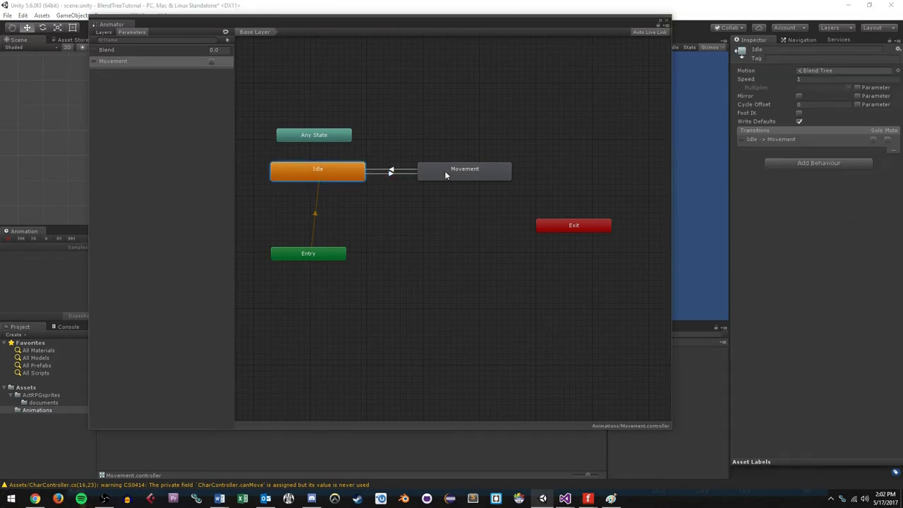
pyautogui.click(395, 170)
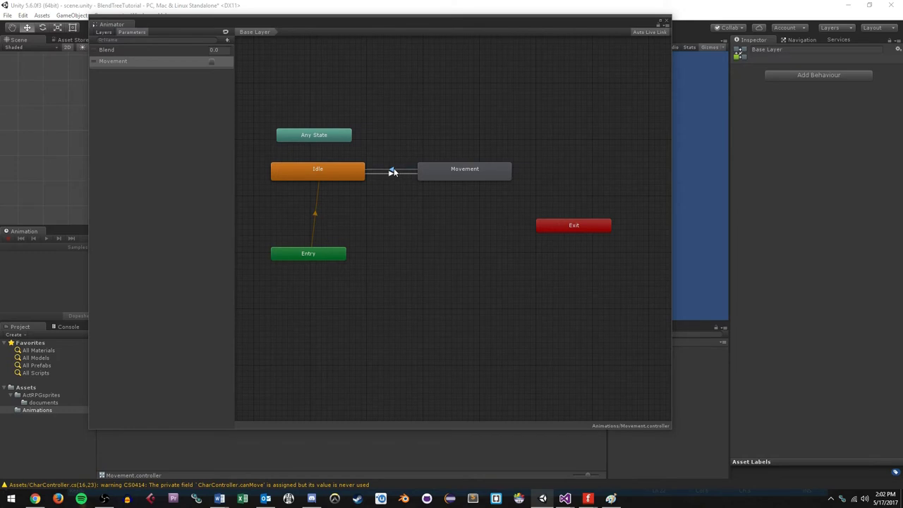
pyautogui.click(393, 172)
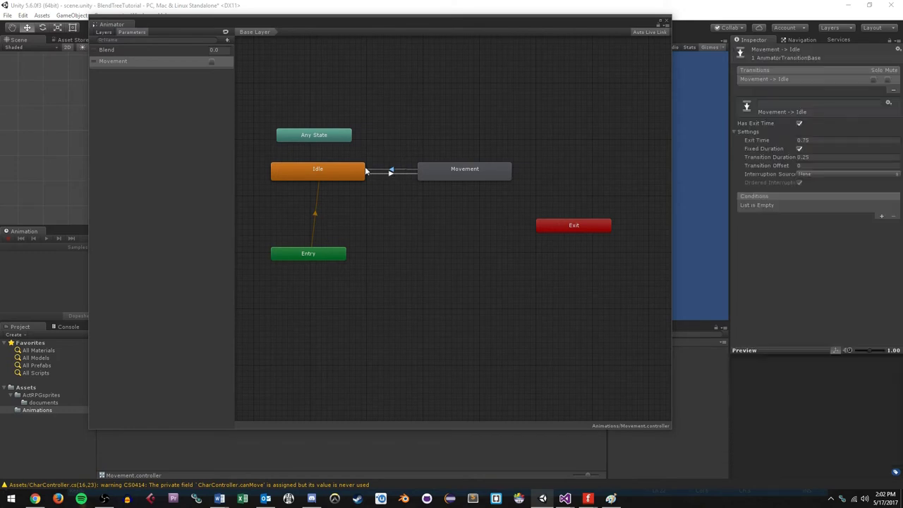
pyautogui.click(799, 123)
pyautogui.click(799, 149)
pyautogui.click(812, 156)
pyautogui.write('0')
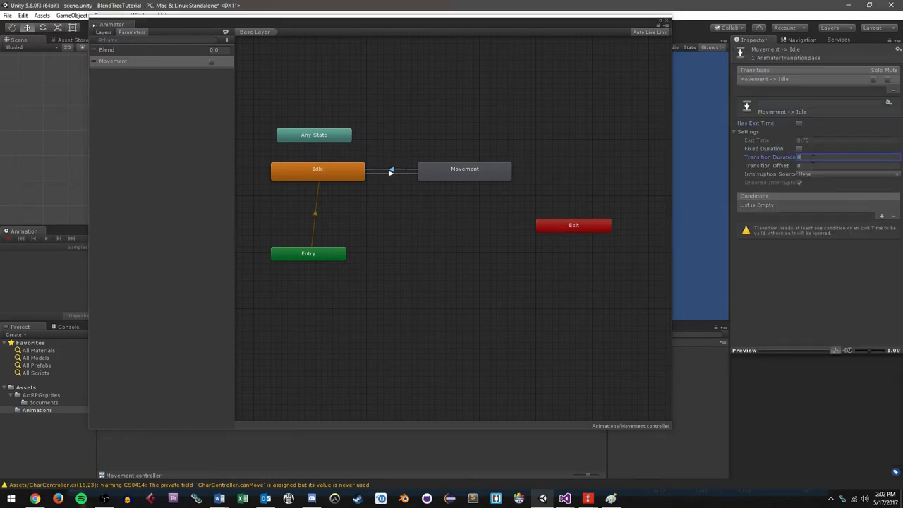
# - Add a condition to the Movement to Idle transition requiring the Movement parameter to be false
pyautogui.click(881, 217)
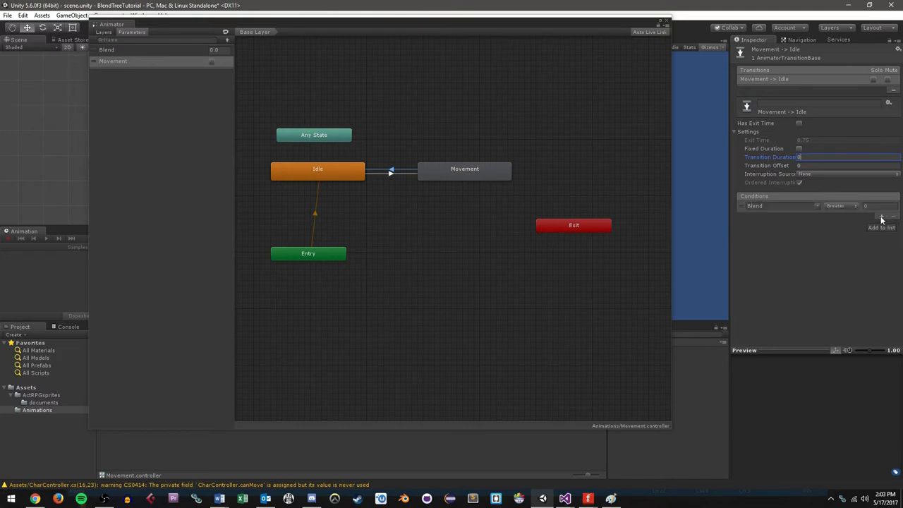
pyautogui.click(817, 206)
pyautogui.click(845, 227)
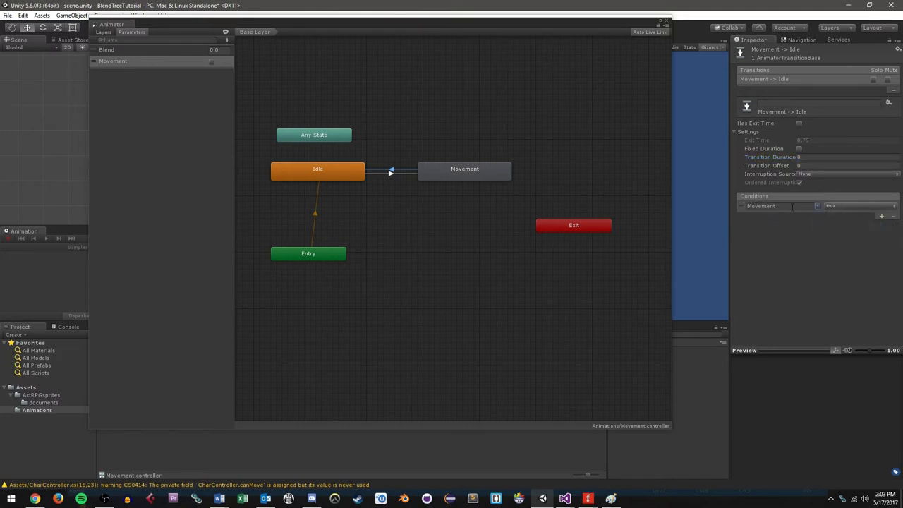
pyautogui.click(835, 204)
pyautogui.click(839, 228)
pyautogui.click(419, 145)
pyautogui.click(436, 173)
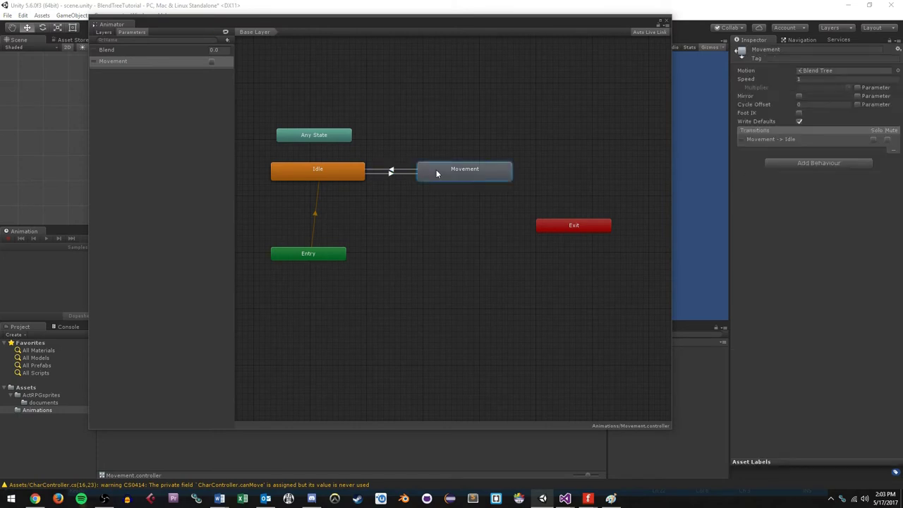
pyautogui.click(392, 171)
pyautogui.click(348, 174)
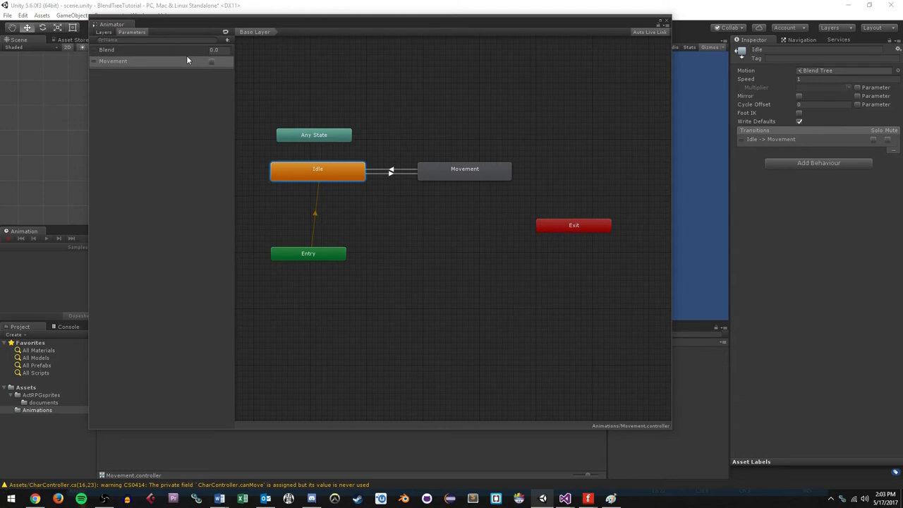
pyautogui.click(364, 132)
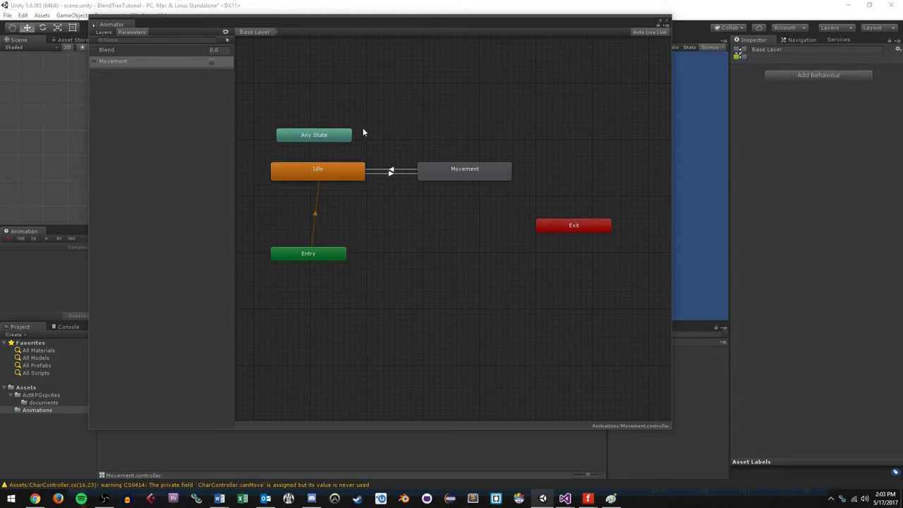
# - Add two Float parameters named DirX and DirY to the animator controller
pyautogui.click(228, 41)
pyautogui.click(243, 51)
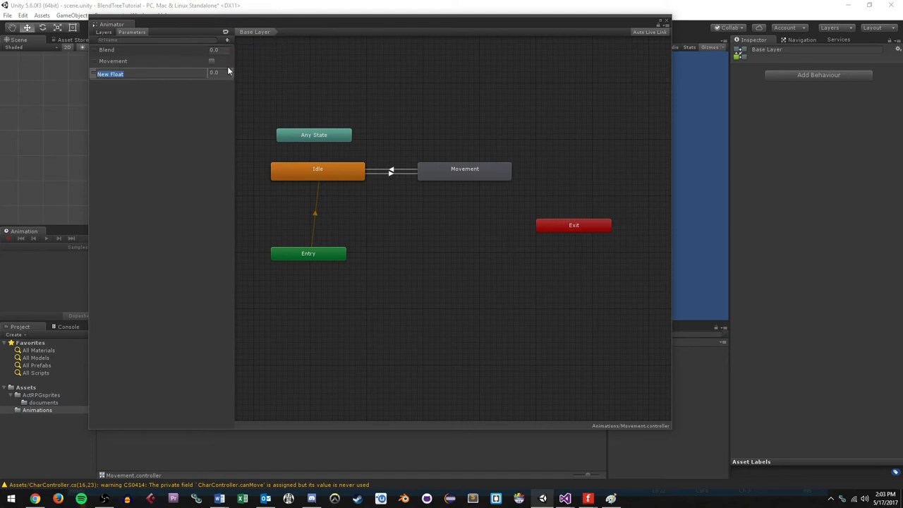
pyautogui.write('DirX')
pyautogui.press('Return')
pyautogui.click(227, 41)
pyautogui.click(245, 51)
pyautogui.write('DirY')
pyautogui.press('Return')
# - Add two more Float parameters named LastDirX and LastDirY
pyautogui.click(227, 41)
pyautogui.click(239, 53)
pyautogui.write('L')
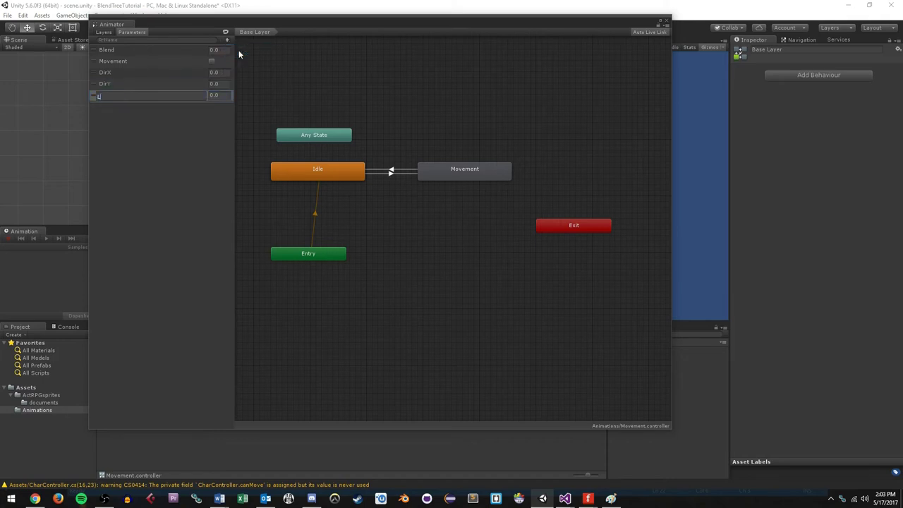
pyautogui.write('astDirX')
pyautogui.press('Return')
pyautogui.click(227, 41)
pyautogui.click(240, 51)
pyautogui.press('BackSpace')
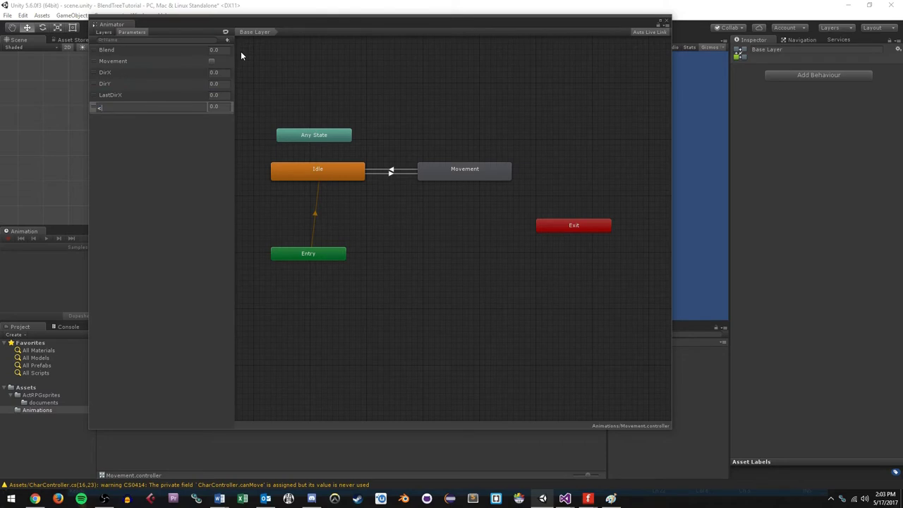
pyautogui.write('LastDirY')
pyautogui.press('Return')
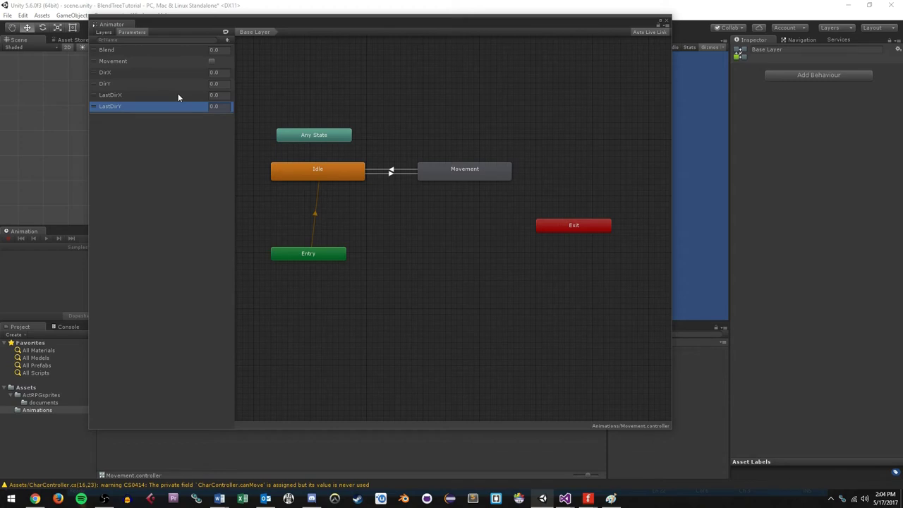
# - Shift the Exit node slightly lower in the state graph
pyautogui.moveTo(567, 221); pyautogui.dragTo(568, 233)
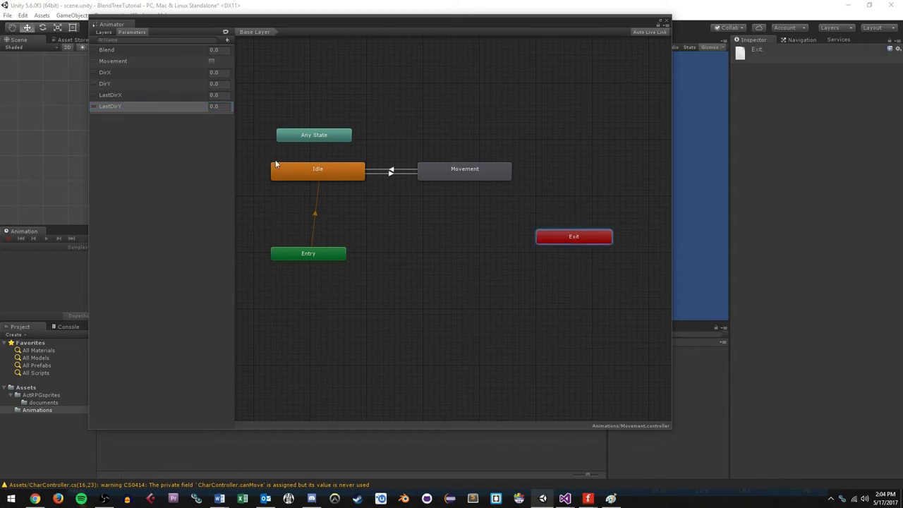
pyautogui.click(341, 197)
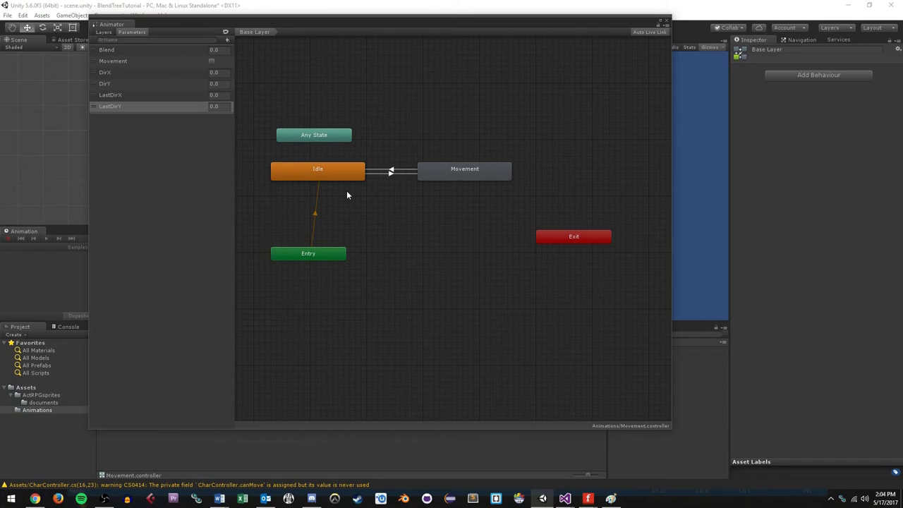
pyautogui.click(325, 166)
pyautogui.click(381, 146)
# - Open the Idle state's blend tree and set its blend type to 2D Simple Directional
pyautogui.click(335, 172)
pyautogui.doubleClick(315, 172)
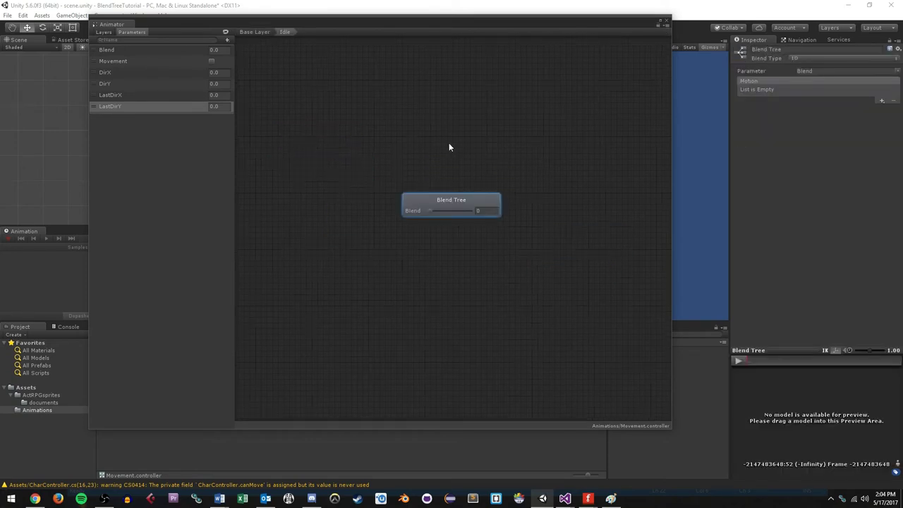
pyautogui.moveTo(432, 136)
pyautogui.mouseDown(button='middle')
pyautogui.moveTo(383, 146)
pyautogui.moveTo(424, 144)
pyautogui.mouseUp(button='middle')
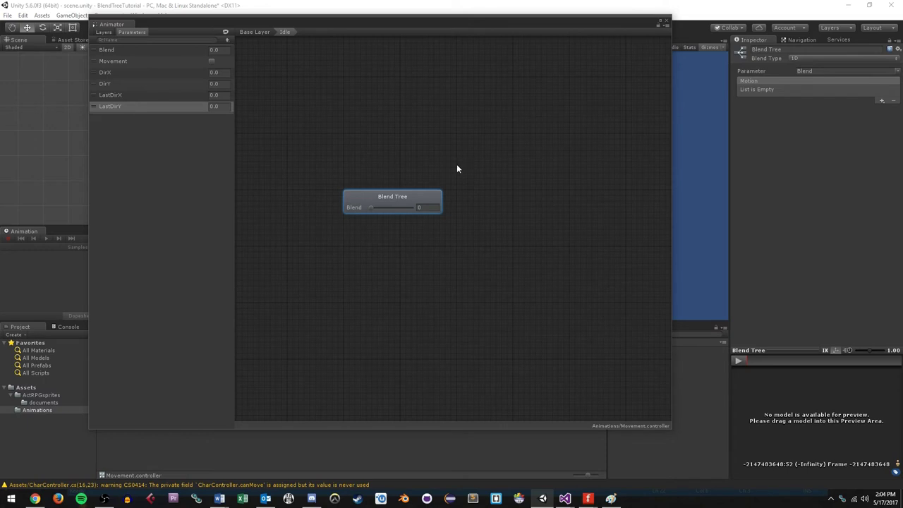
pyautogui.click(803, 58)
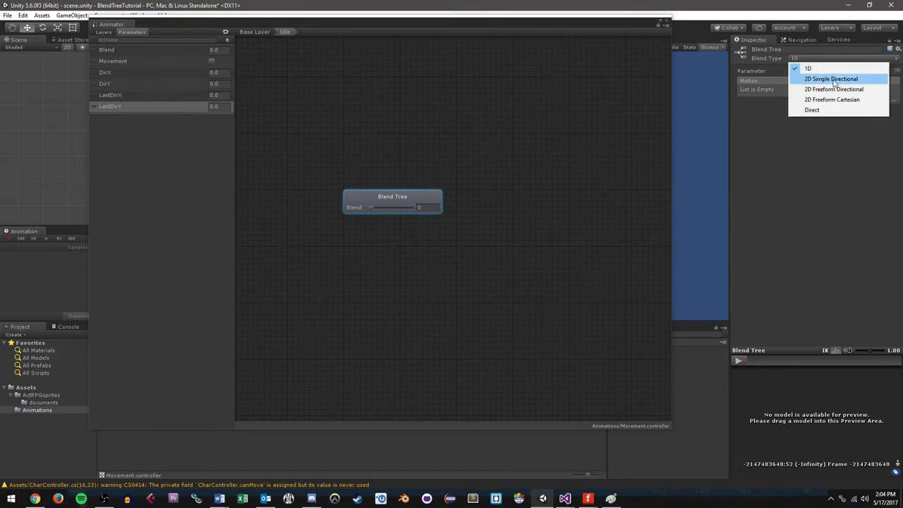
pyautogui.click(834, 79)
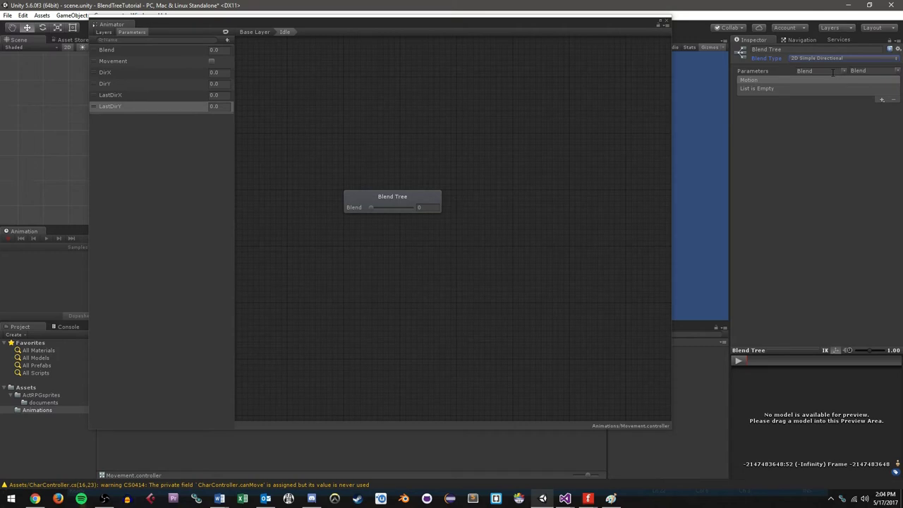
pyautogui.click(770, 71)
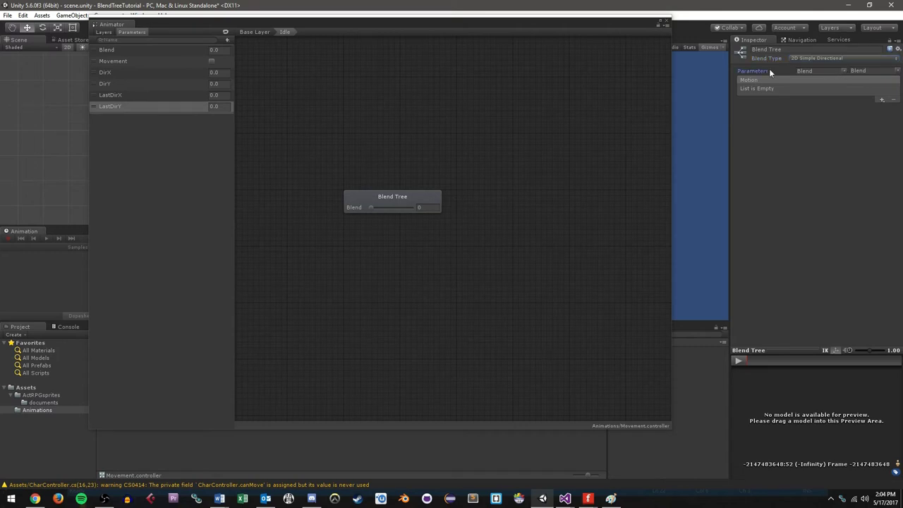
# - Set the Idle blend tree's two blend parameters to LastDirX and LastDirY
pyautogui.click(845, 72)
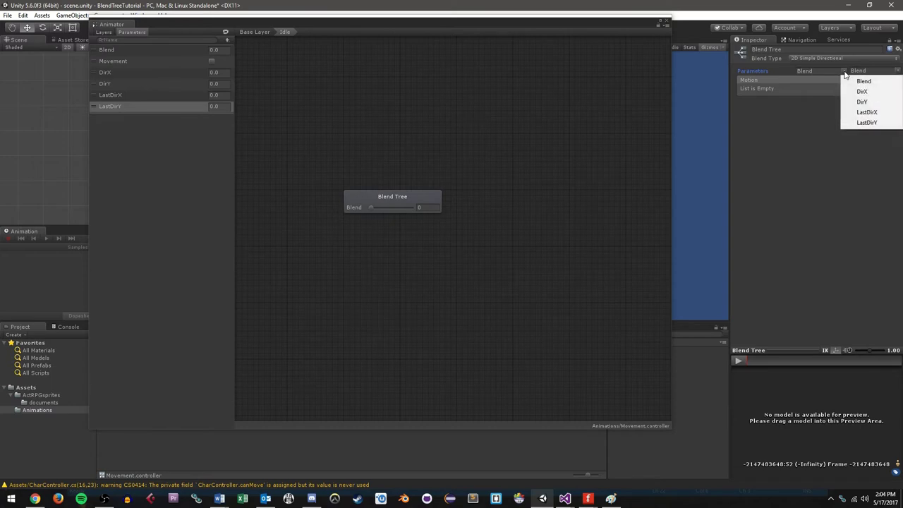
pyautogui.click(854, 114)
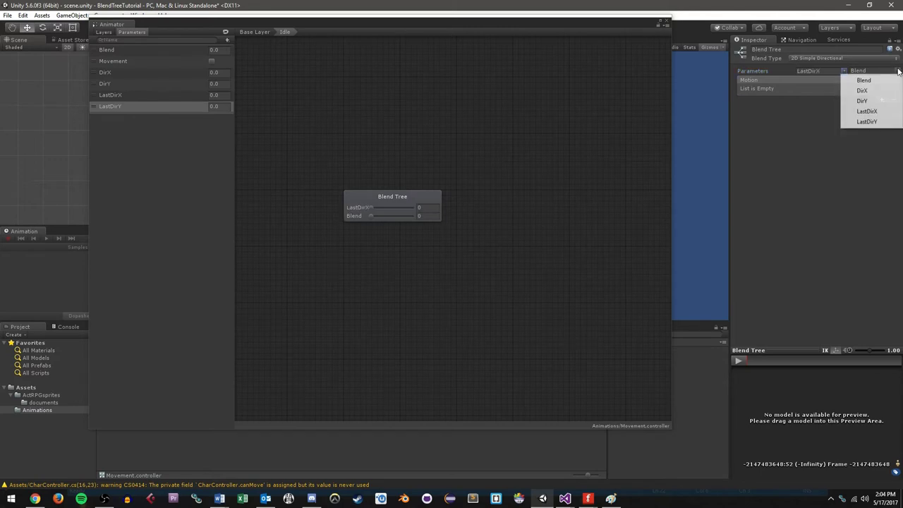
pyautogui.click(867, 121)
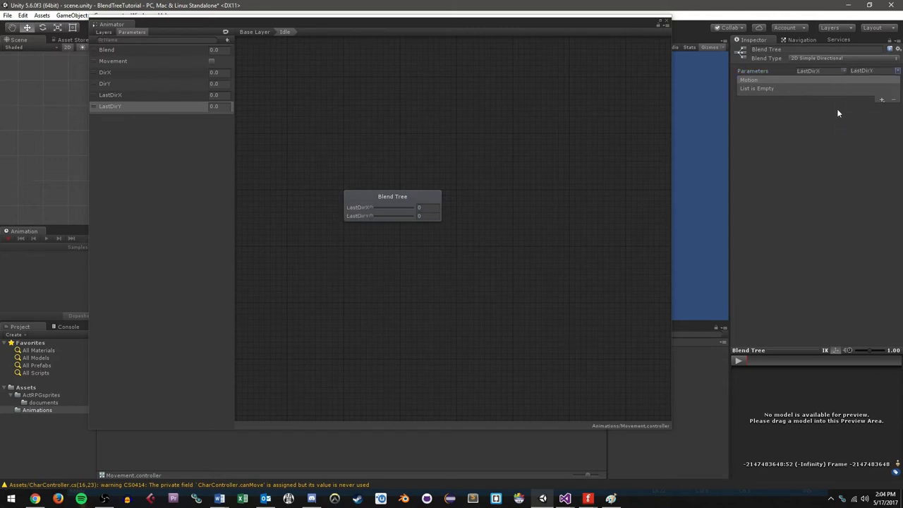
# - Add four empty motion fields to the Idle blend tree
pyautogui.click(882, 101)
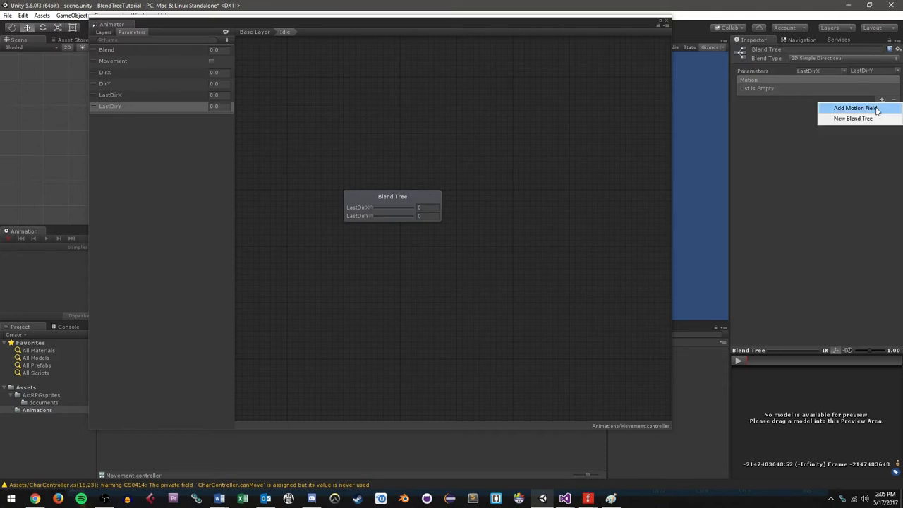
pyautogui.click(877, 108)
pyautogui.click(883, 101)
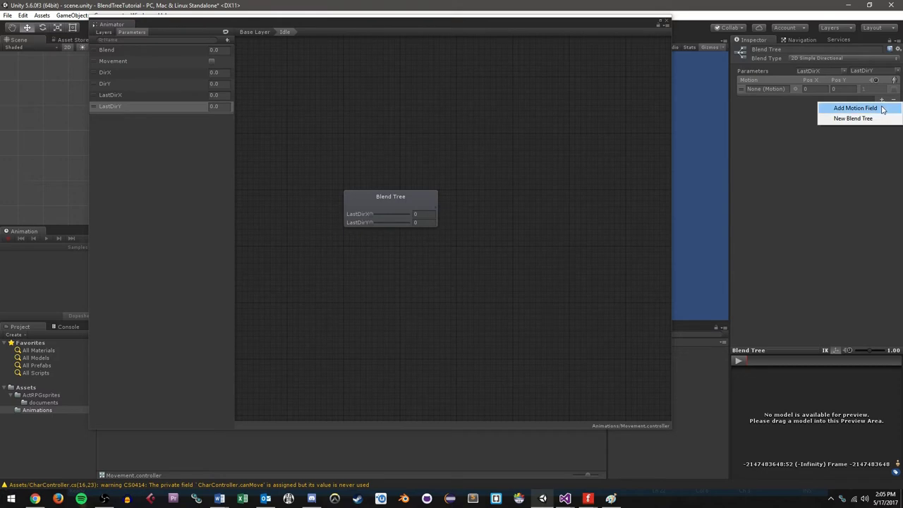
pyautogui.click(882, 109)
pyautogui.click(882, 222)
pyautogui.click(885, 229)
pyautogui.click(882, 232)
pyautogui.click(847, 240)
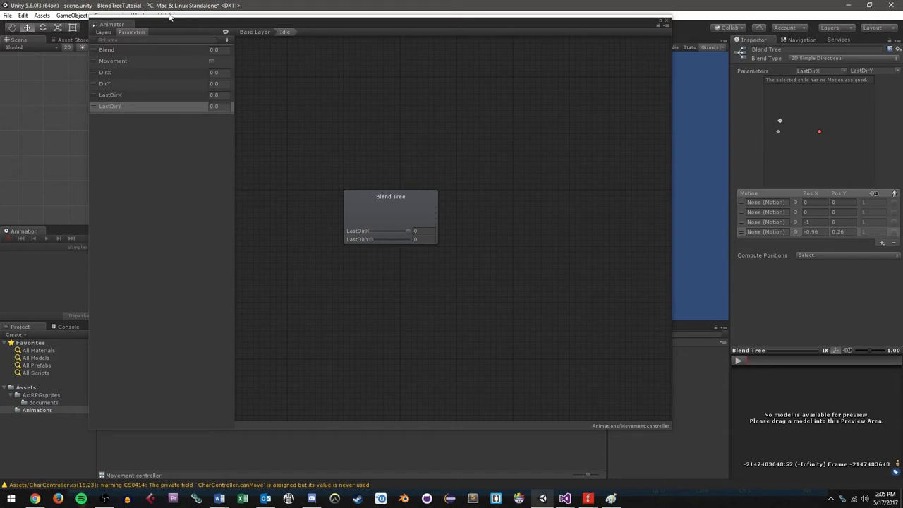
# - Dock the floating Animator window beside the Asset Store tab and select the Idle blend tree node again
pyautogui.moveTo(592, 25); pyautogui.dragTo(649, 12)
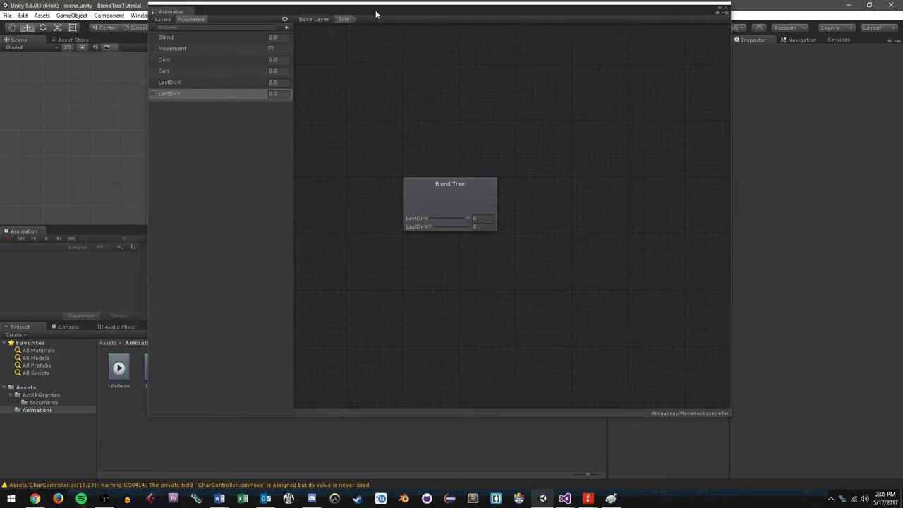
pyautogui.moveTo(171, 12); pyautogui.dragTo(112, 43)
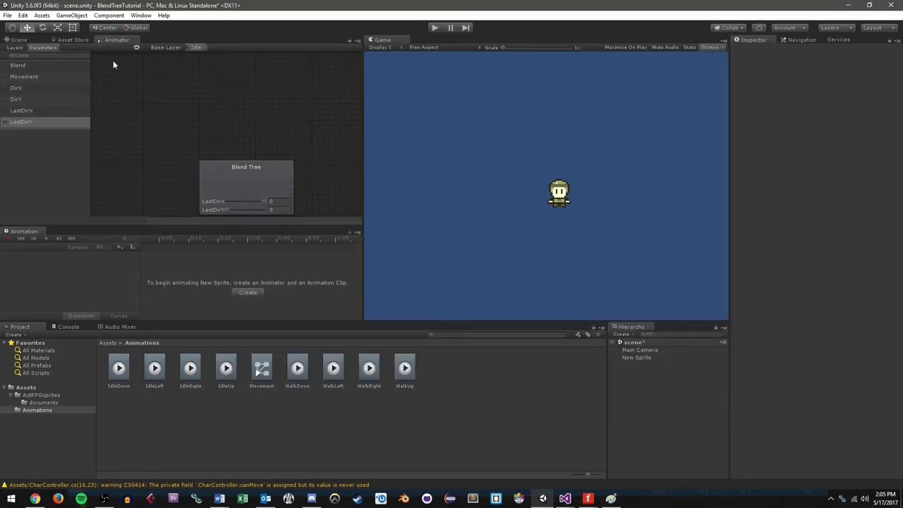
pyautogui.click(251, 175)
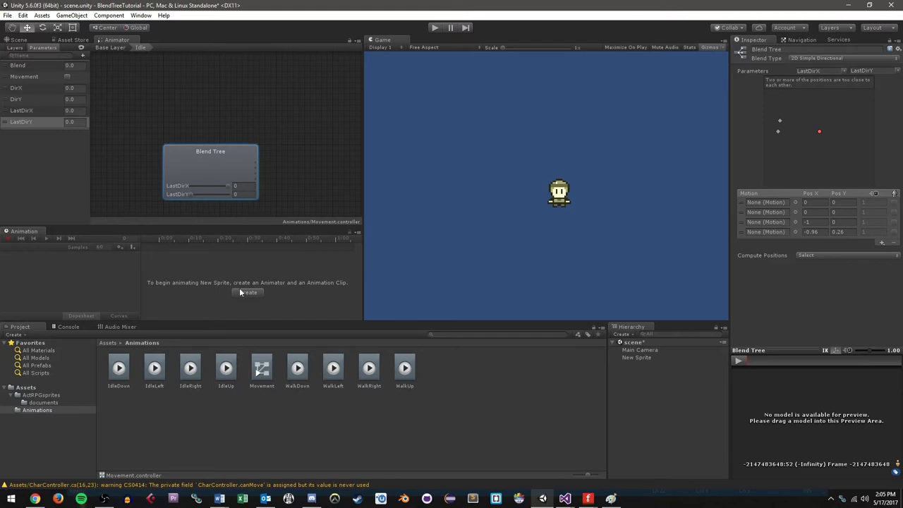
# - Assign the IdleDown, IdleUp, IdleLeft and IdleRight clips, in that order, to the Idle blend tree's four motion fields
pyautogui.moveTo(120, 373); pyautogui.dragTo(756, 202)
pyautogui.moveTo(120, 373); pyautogui.dragTo(765, 203)
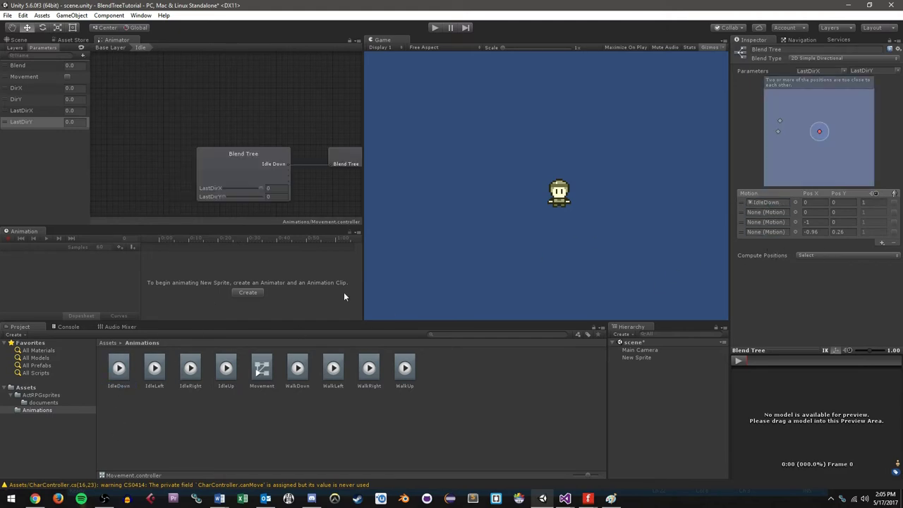
pyautogui.moveTo(226, 368); pyautogui.dragTo(755, 212)
pyautogui.moveTo(755, 280); pyautogui.dragTo(759, 222)
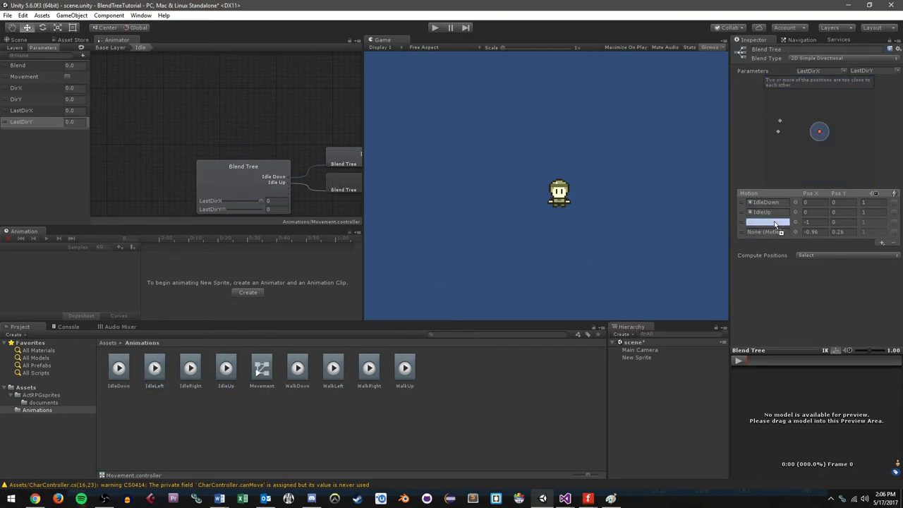
pyautogui.moveTo(190, 368); pyautogui.dragTo(771, 233)
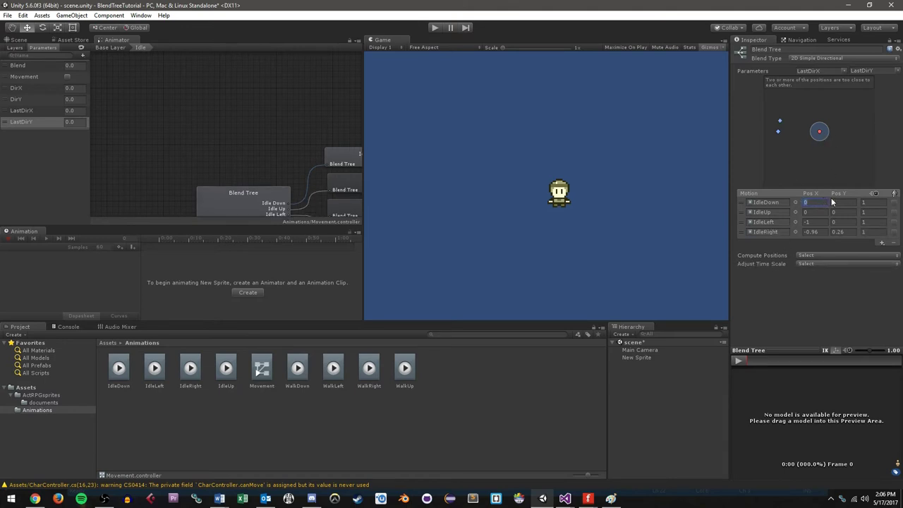
# - Try moving the four idle motion points freely around the 2D blend graph
pyautogui.moveTo(780, 120); pyautogui.dragTo(871, 116)
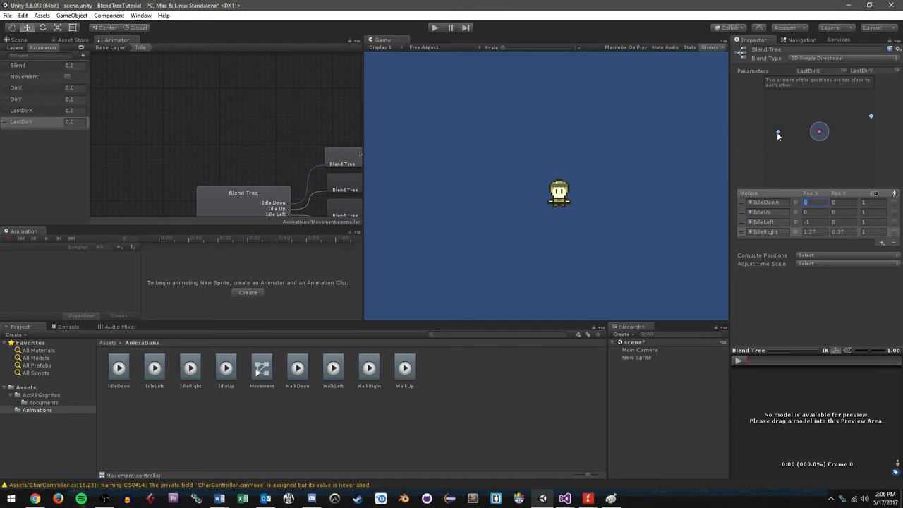
pyautogui.moveTo(780, 133); pyautogui.dragTo(835, 171)
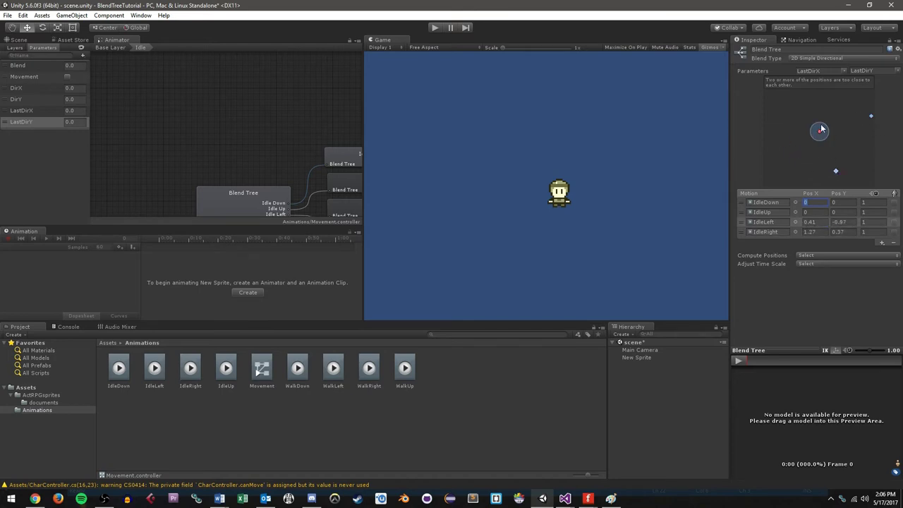
pyautogui.click(801, 137)
pyautogui.moveTo(821, 133); pyautogui.dragTo(772, 99)
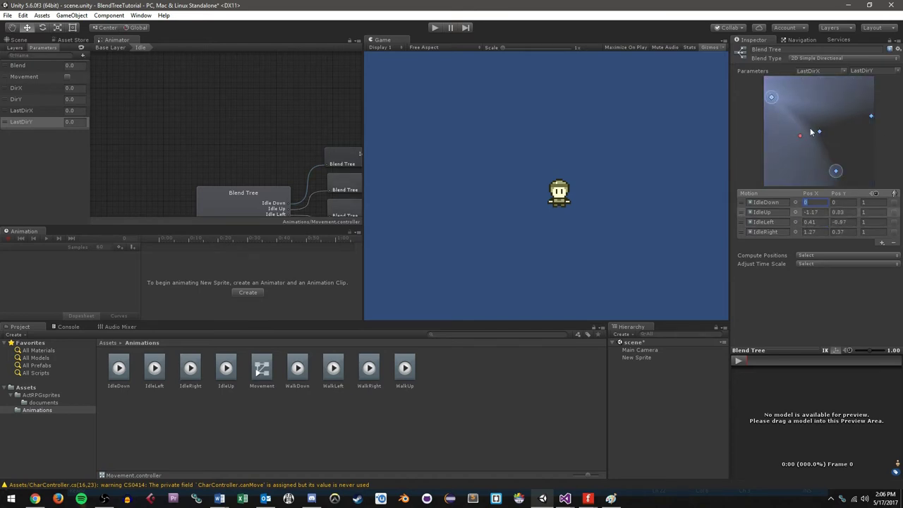
pyautogui.moveTo(827, 126); pyautogui.dragTo(806, 146)
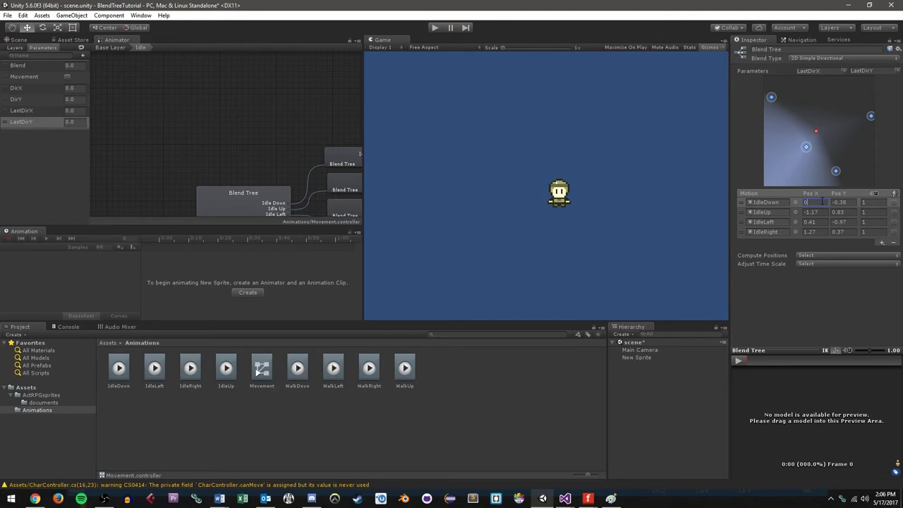
# - Position the IdleDown motion at X 0, Y -1 and the IdleUp motion at X 0, Y 1
pyautogui.press('Tab')
pyautogui.write('-1')
pyautogui.press('Tab')
pyautogui.write('0')
pyautogui.press('Tab')
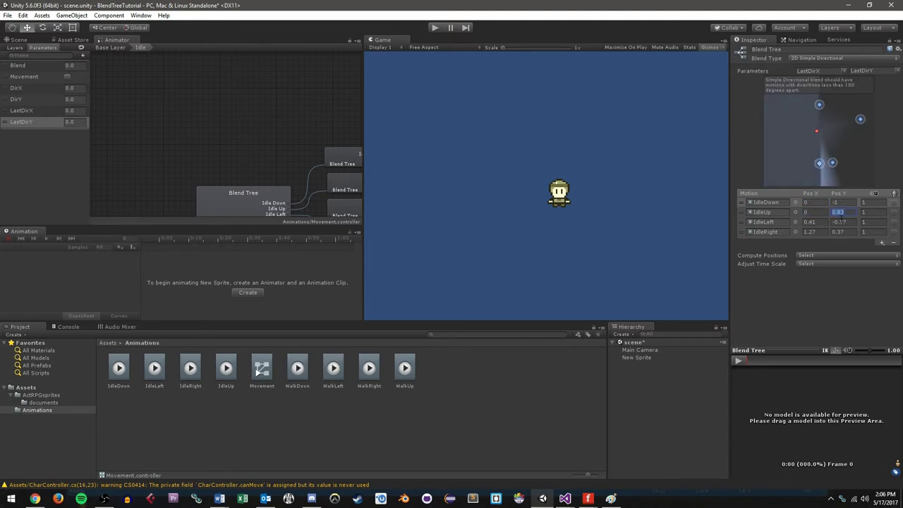
pyautogui.write('1')
# - Position the IdleLeft motion at X -1, Y 0 and the IdleRight motion at X 1, Y 0
pyautogui.press('Tab')
pyautogui.press('Tab')
pyautogui.press('Tab')
pyautogui.write('-1')
pyautogui.press('Tab')
pyautogui.write('0')
pyautogui.press('Tab')
pyautogui.press('Tab')
pyautogui.press('Tab')
pyautogui.write('1')
pyautogui.press('Tab')
pyautogui.write('0')
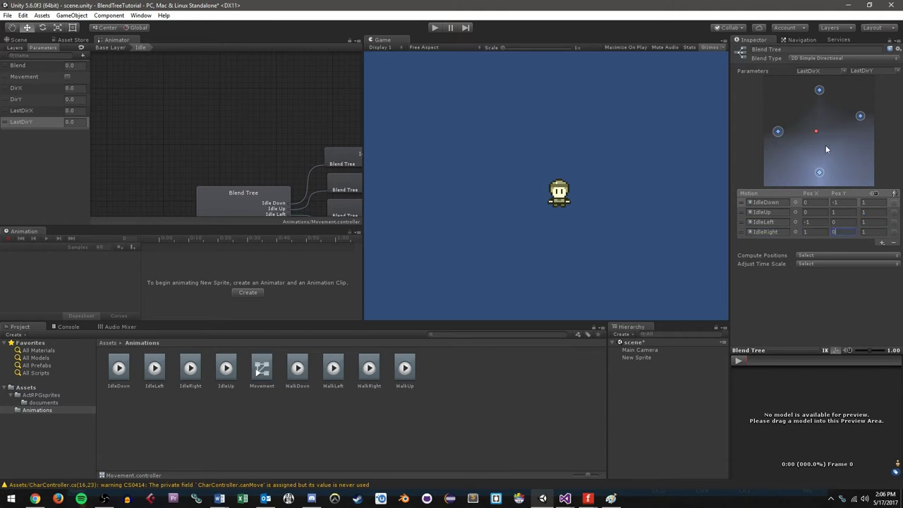
# - Check how the idle motions blend by moving the red sample point around the centre of the blend graph
pyautogui.click(843, 212)
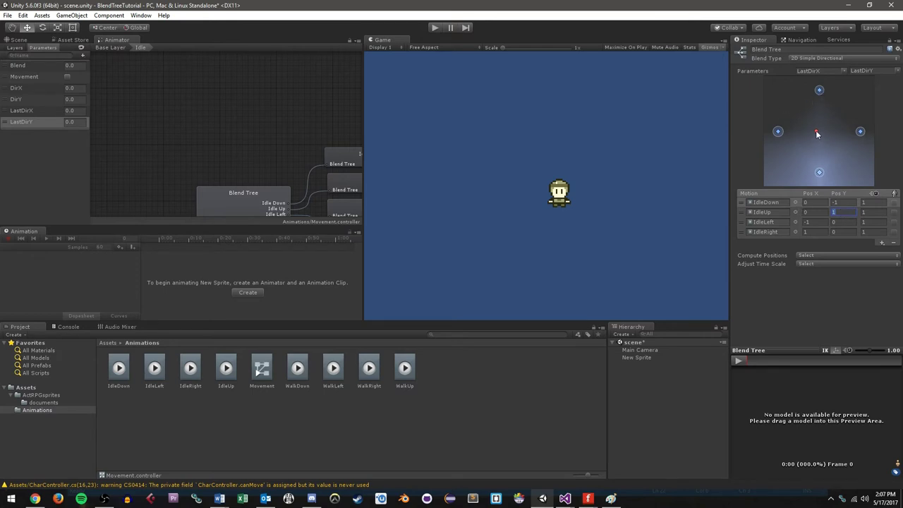
pyautogui.moveTo(819, 130)
pyautogui.mouseDown()
pyautogui.moveTo(822, 123)
pyautogui.moveTo(817, 138)
pyautogui.moveTo(828, 135)
pyautogui.mouseUp()
pyautogui.click(812, 222)
pyautogui.click(805, 202)
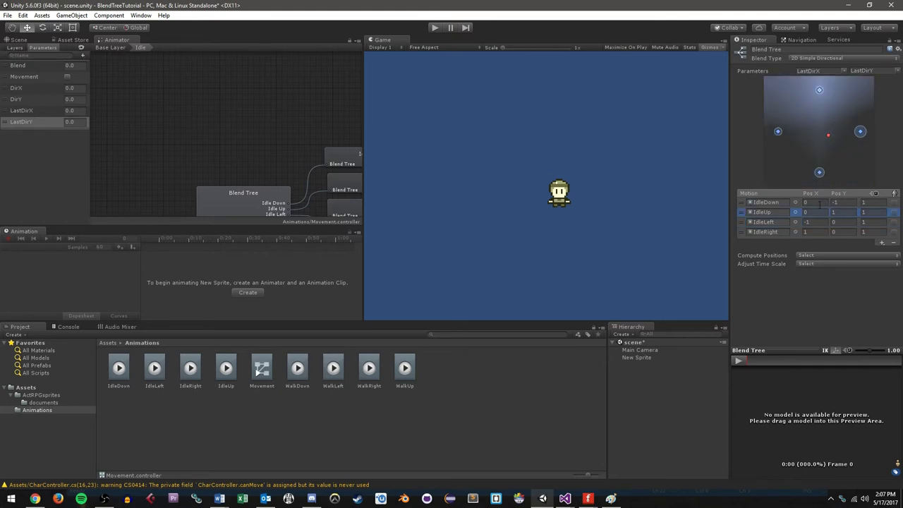
pyautogui.moveTo(829, 136)
pyautogui.mouseDown()
pyautogui.moveTo(837, 115)
pyautogui.moveTo(796, 113)
pyautogui.moveTo(815, 131)
pyautogui.moveTo(810, 113)
pyautogui.moveTo(794, 125)
pyautogui.moveTo(823, 134)
pyautogui.moveTo(827, 113)
pyautogui.moveTo(797, 109)
pyautogui.moveTo(800, 151)
pyautogui.moveTo(822, 164)
pyautogui.moveTo(844, 148)
pyautogui.moveTo(832, 136)
pyautogui.moveTo(787, 133)
pyautogui.moveTo(824, 132)
pyautogui.mouseUp()
# - Return to the Base Layer, open the Movement state's blend tree and set its blend type to 2D Simple Directional
pyautogui.click(110, 48)
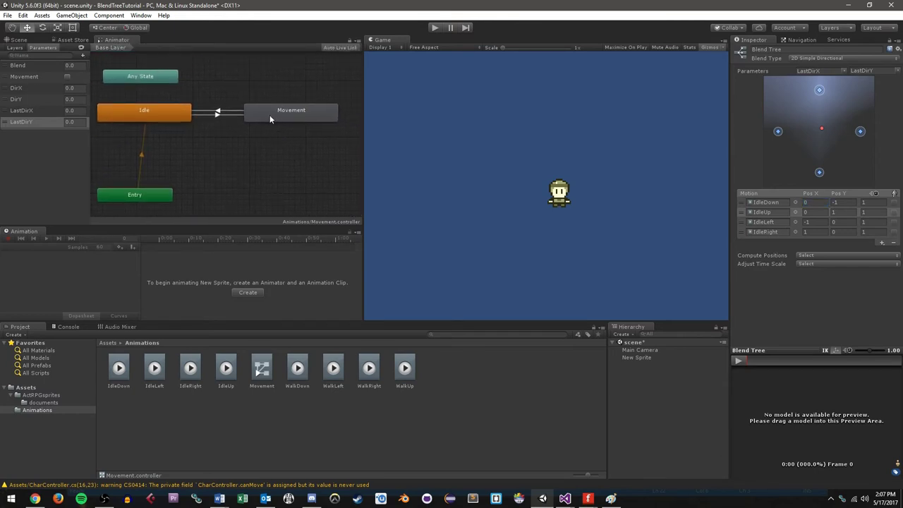
pyautogui.click(260, 112)
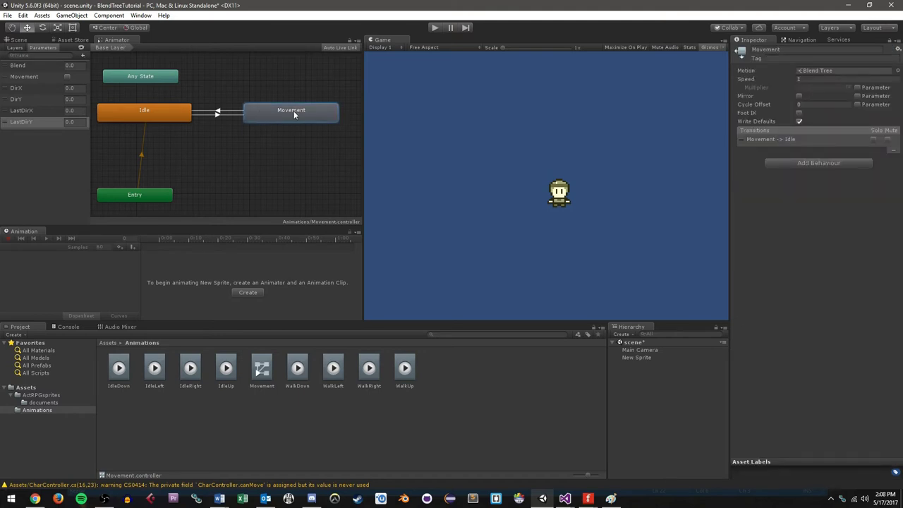
pyautogui.doubleClick(294, 113)
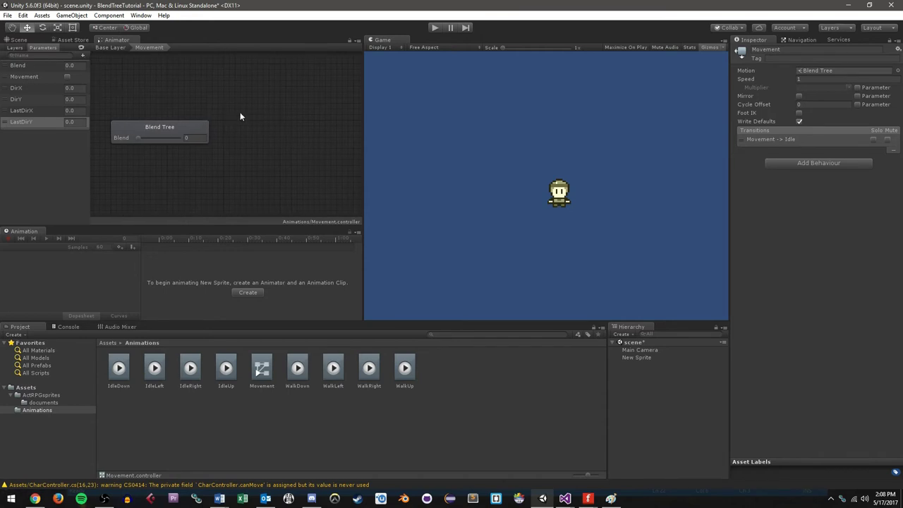
pyautogui.click(195, 126)
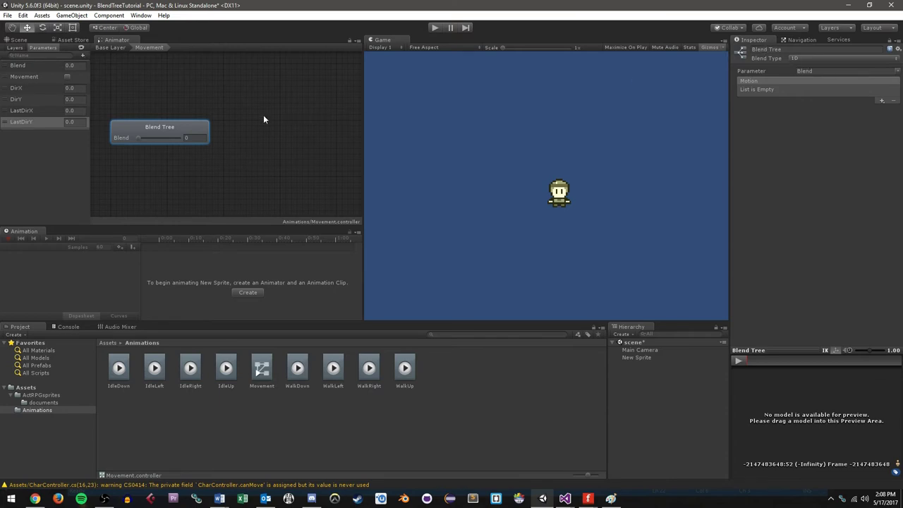
pyautogui.click(812, 59)
pyautogui.click(831, 79)
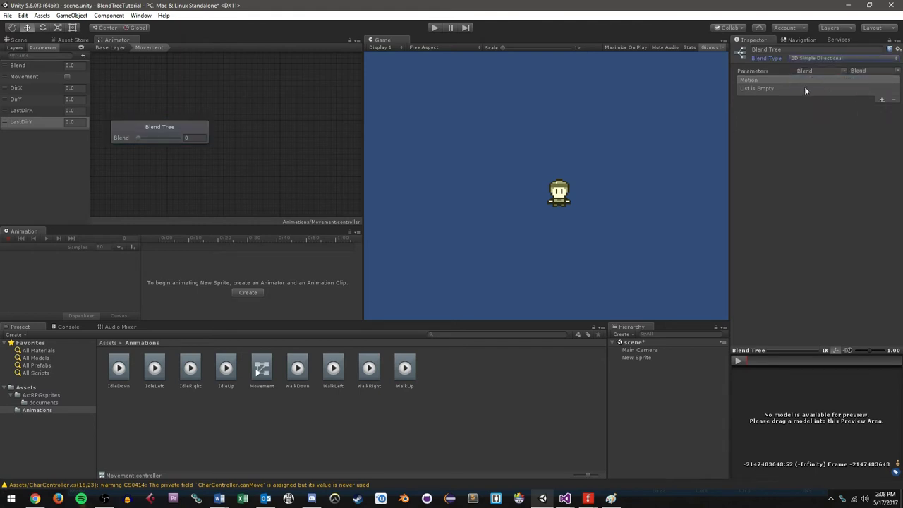
# - Set the Movement blend tree's two blend parameters to DirX and DirY
pyautogui.click(868, 71)
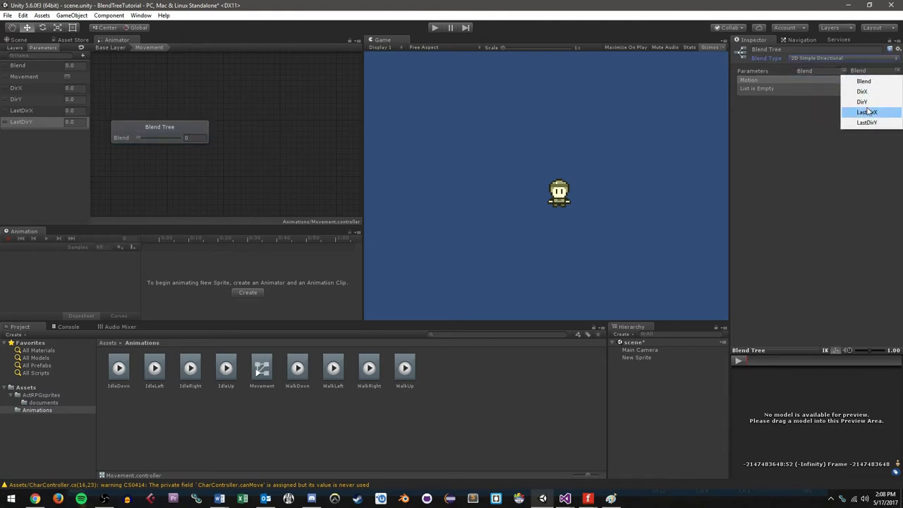
pyautogui.click(864, 92)
pyautogui.click(861, 71)
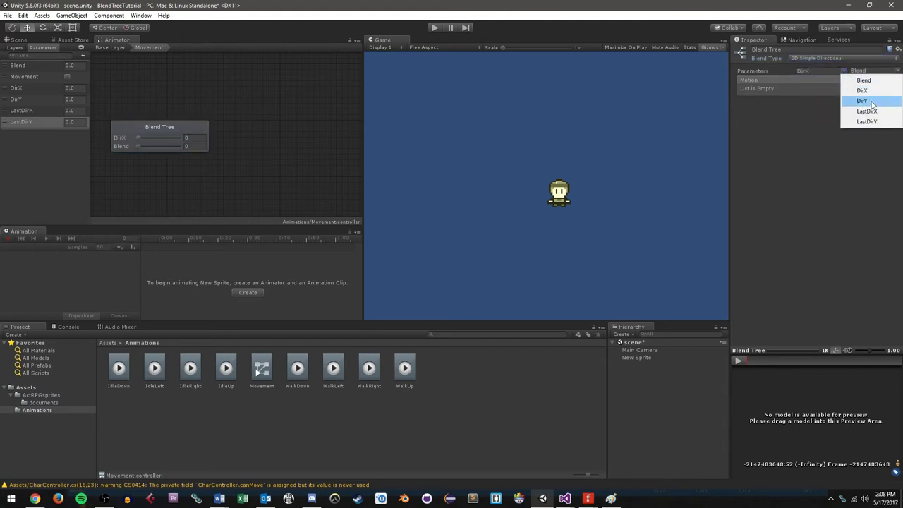
pyautogui.click(863, 102)
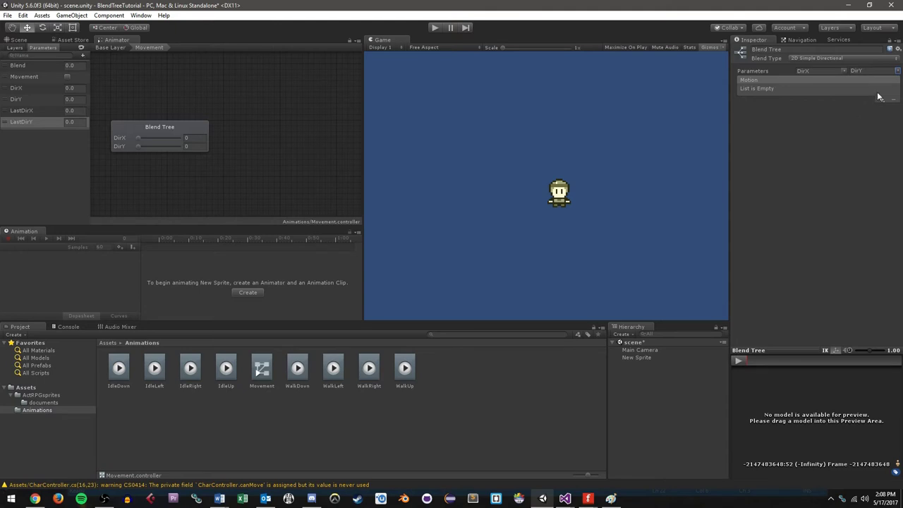
# - Add four empty motion fields to the Movement blend tree
pyautogui.click(882, 101)
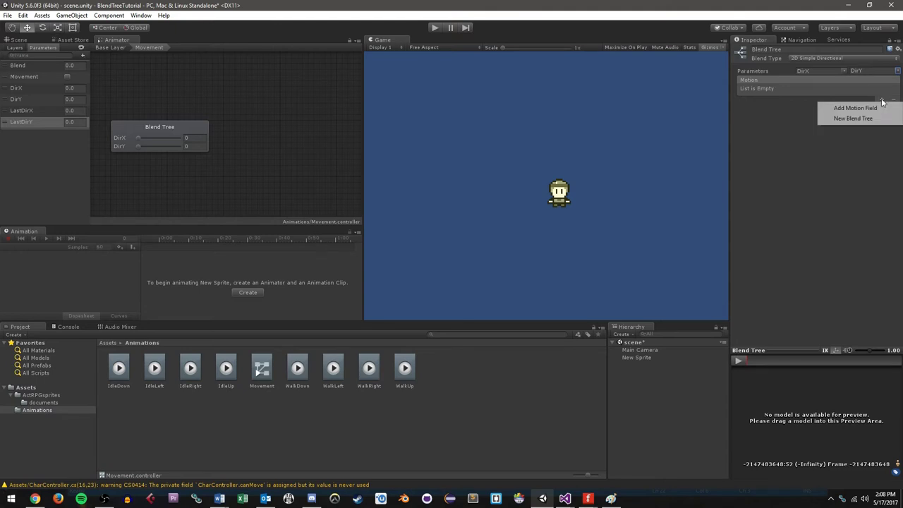
pyautogui.click(875, 110)
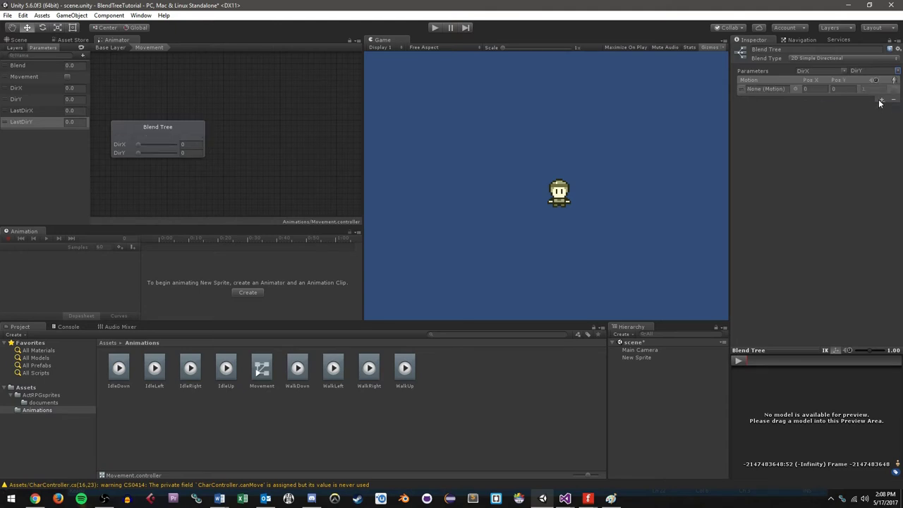
pyautogui.click(877, 108)
pyautogui.click(881, 226)
pyautogui.click(882, 232)
pyautogui.click(881, 233)
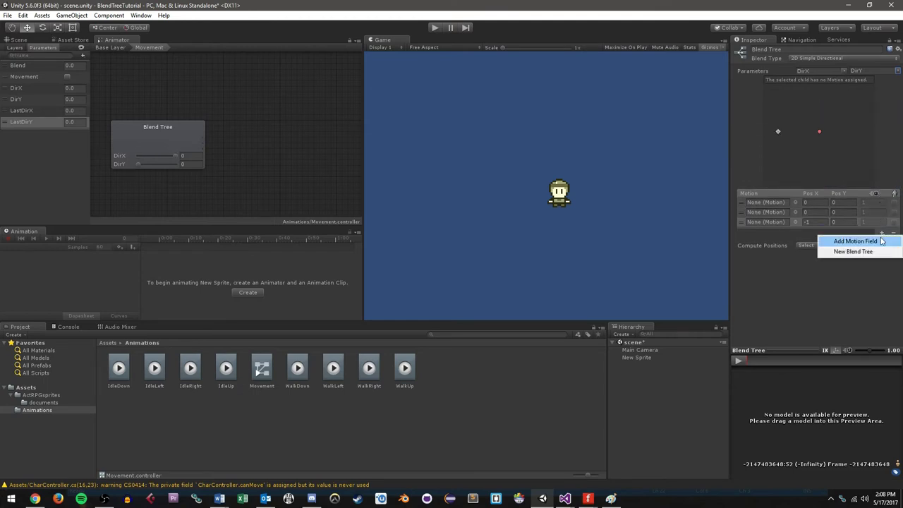
pyautogui.click(875, 238)
# - Assign the WalkDown, WalkUp, WalkLeft and WalkRight clips, in that order, to the Movement blend tree's four motion fields
pyautogui.moveTo(299, 373); pyautogui.dragTo(767, 204)
pyautogui.moveTo(404, 368); pyautogui.dragTo(768, 212)
pyautogui.moveTo(330, 374); pyautogui.dragTo(765, 223)
pyautogui.moveTo(369, 367); pyautogui.dragTo(767, 231)
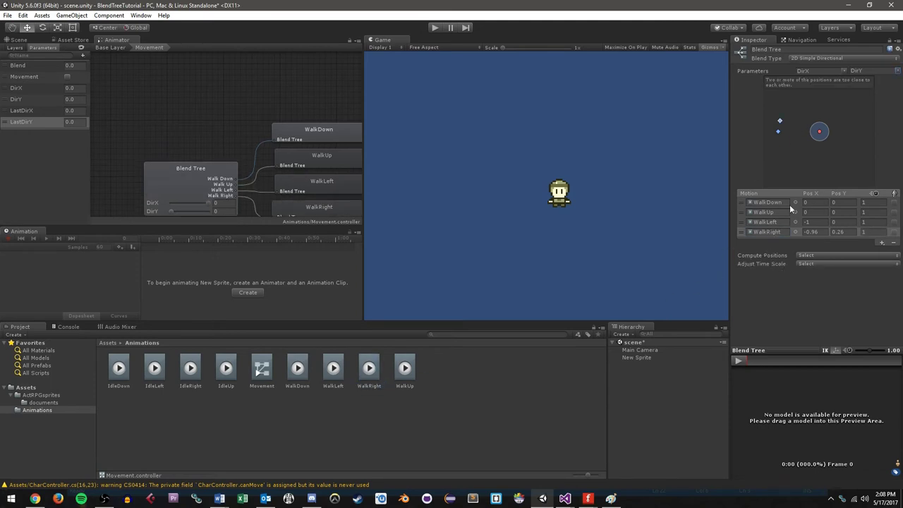
# - Set the WalkDown motion's Pos Y to -1 and the WalkUp motion's Pos Y to 1
pyautogui.click(820, 203)
pyautogui.press('Tab')
pyautogui.write('-1')
pyautogui.press('Tab')
pyautogui.press('Tab')
pyautogui.press('Tab')
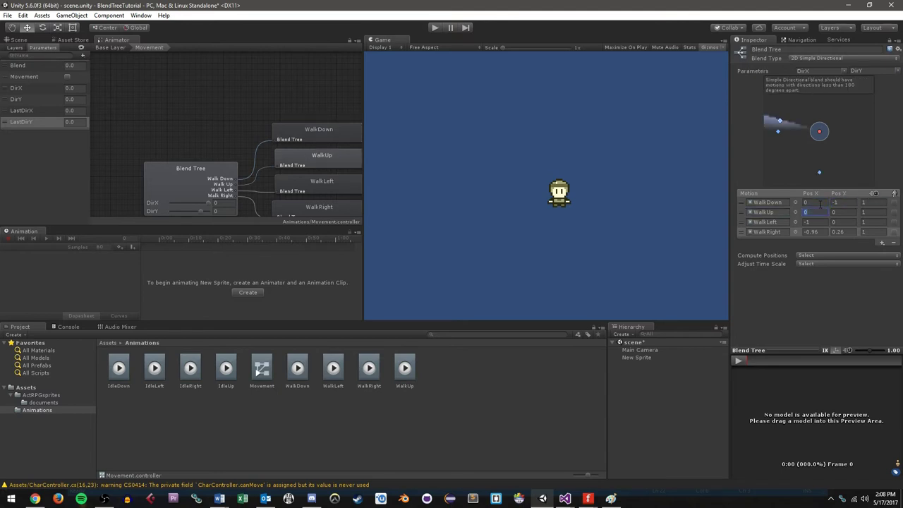
pyautogui.press('Tab')
pyautogui.write('1')
# - Position the WalkRight motion at X 1, Y 0 in the Movement blend tree
pyautogui.press('Tab')
pyautogui.press('Tab')
pyautogui.press('Tab')
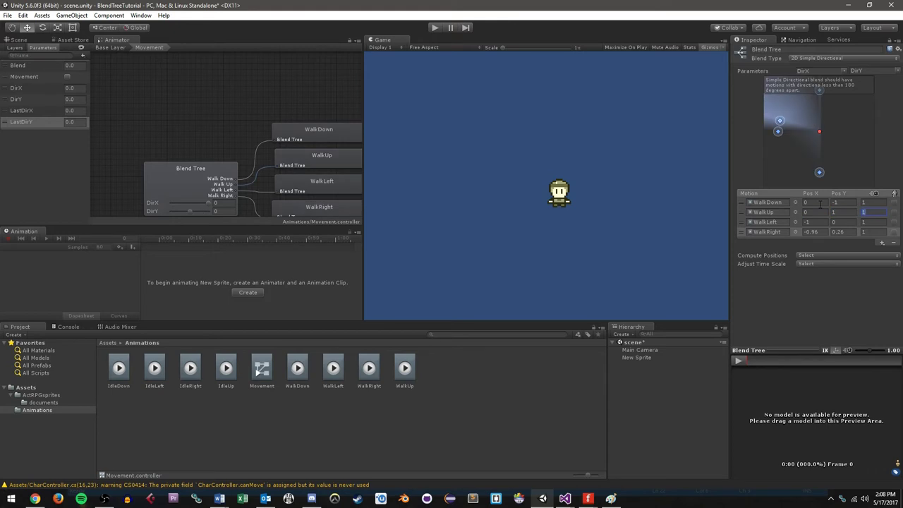
pyautogui.press('Tab')
pyautogui.press('Tab')
pyautogui.press('Tab')
pyautogui.press('Tab')
pyautogui.write('1')
pyautogui.press('Tab')
pyautogui.write('0')
pyautogui.press('Tab')
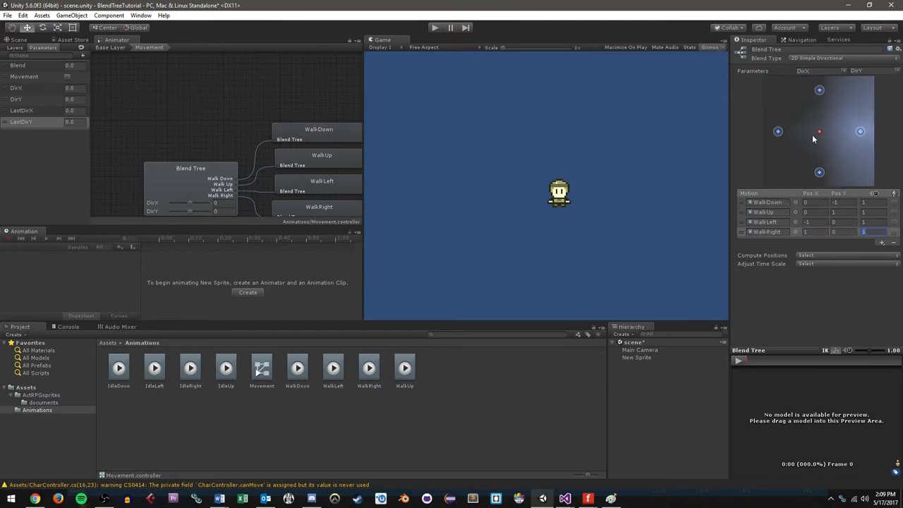
# - Inspect the WalkDown, WalkUp, WalkLeft and WalkRight clips connected to the Movement blend tree
pyautogui.moveTo(236, 163); pyautogui.dragTo(220, 129, button='middle')
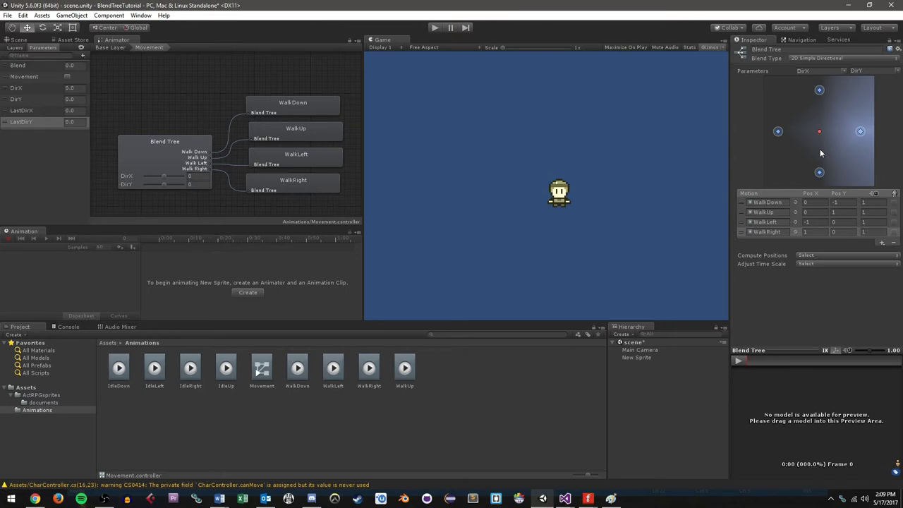
pyautogui.click(179, 94)
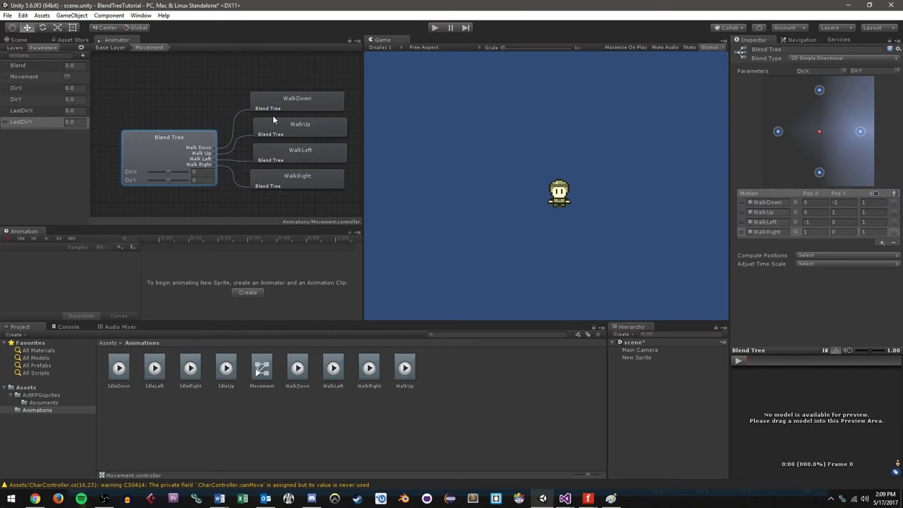
pyautogui.click(265, 110)
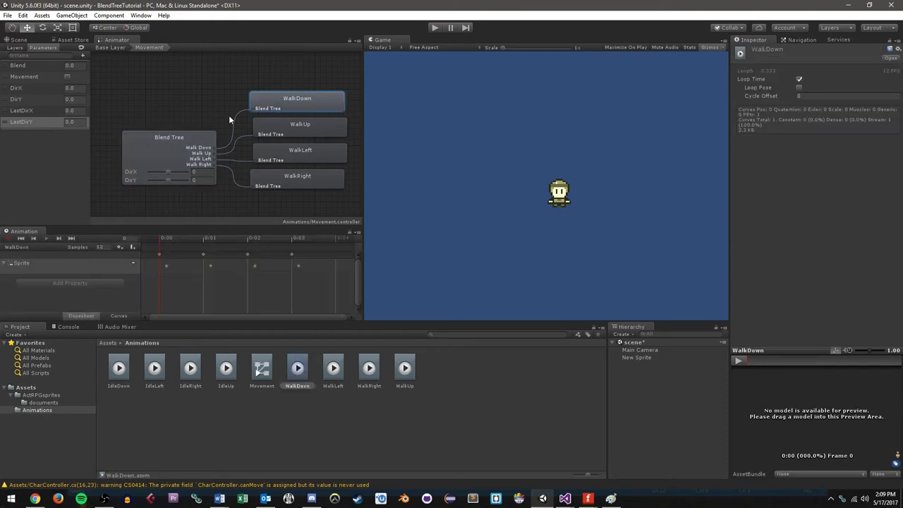
pyautogui.click(279, 131)
pyautogui.click(288, 157)
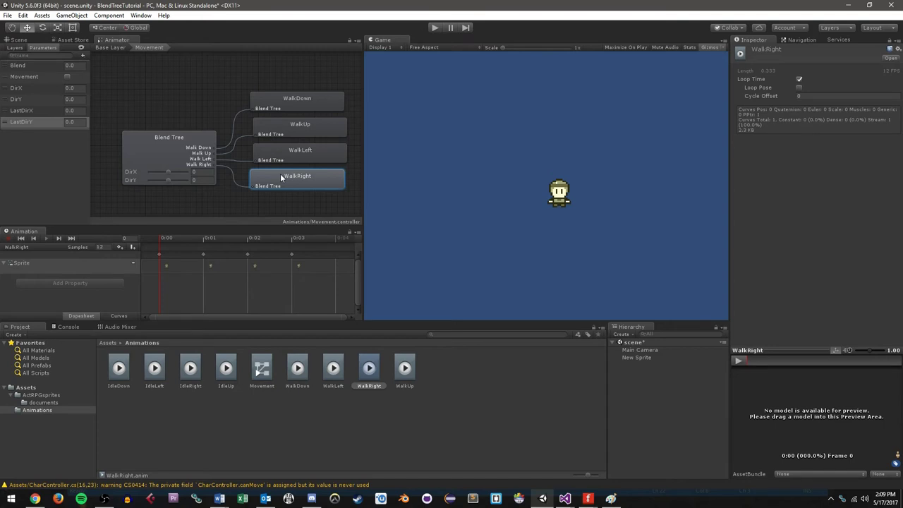
# - Try out the blend tree node's DirX and DirY sliders and reset both values to 0
pyautogui.moveTo(168, 170)
pyautogui.mouseDown()
pyautogui.moveTo(148, 171)
pyautogui.moveTo(186, 168)
pyautogui.moveTo(131, 175)
pyautogui.moveTo(185, 173)
pyautogui.moveTo(145, 175)
pyautogui.moveTo(175, 179)
pyautogui.mouseUp()
pyautogui.click(209, 171)
pyautogui.write('0')
pyautogui.press('Tab')
pyautogui.write('0')
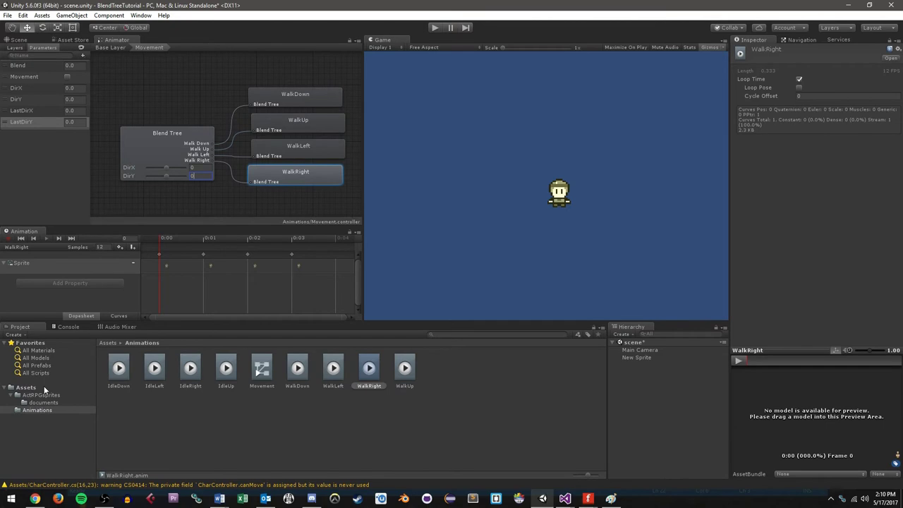
# - Attach the Movement animator controller to the New Sprite object
pyautogui.click(637, 358)
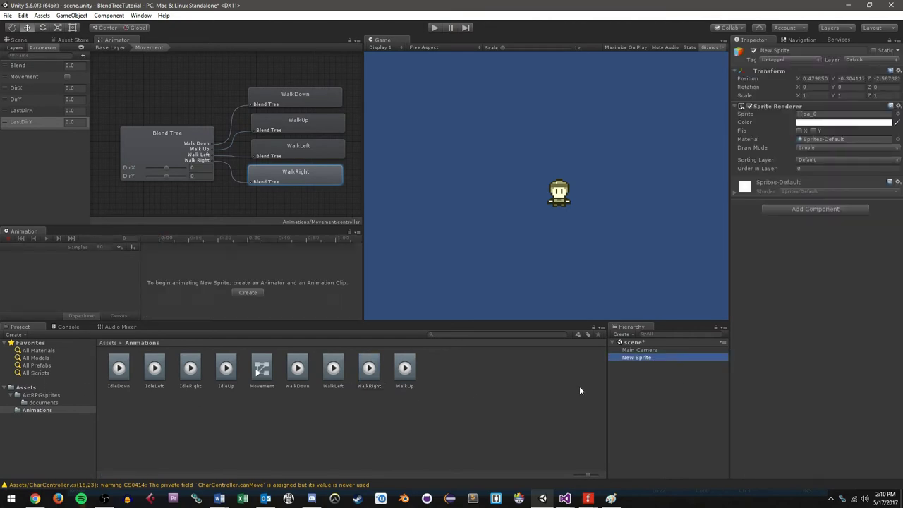
pyautogui.click(14, 40)
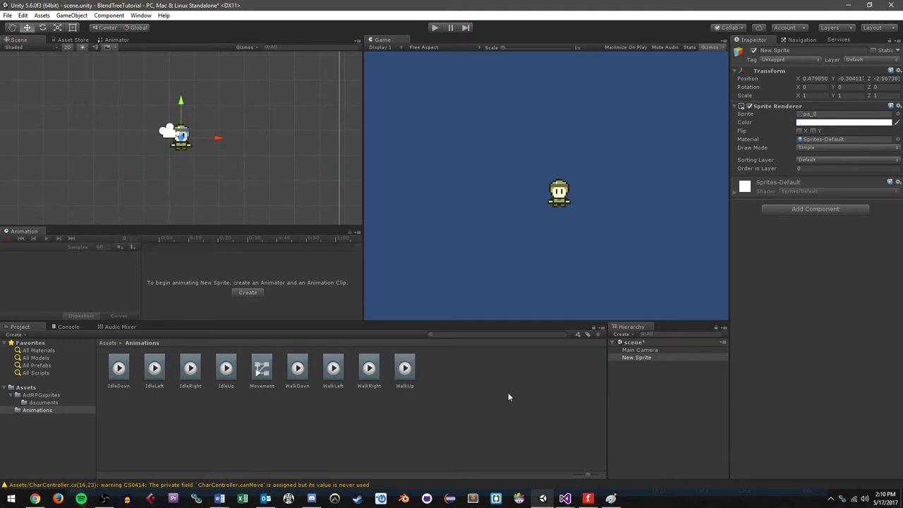
pyautogui.moveTo(261, 377); pyautogui.dragTo(775, 224)
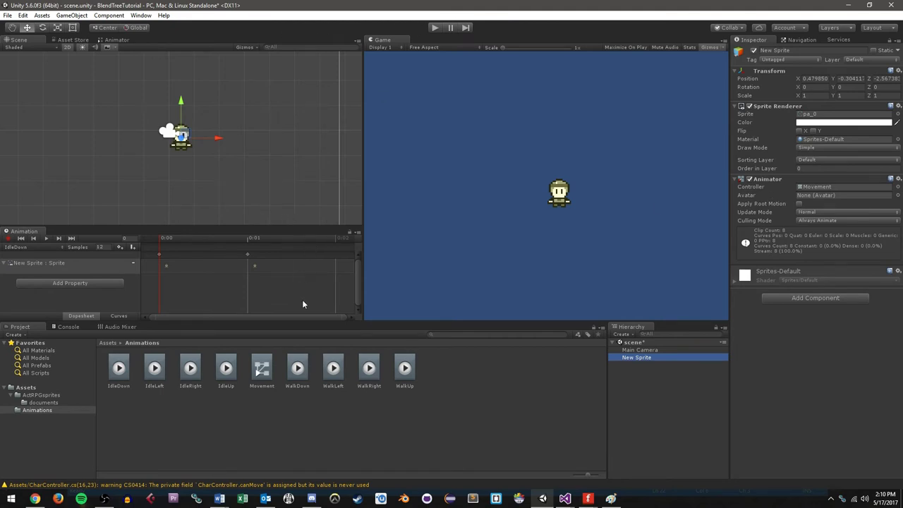
pyautogui.click(787, 310)
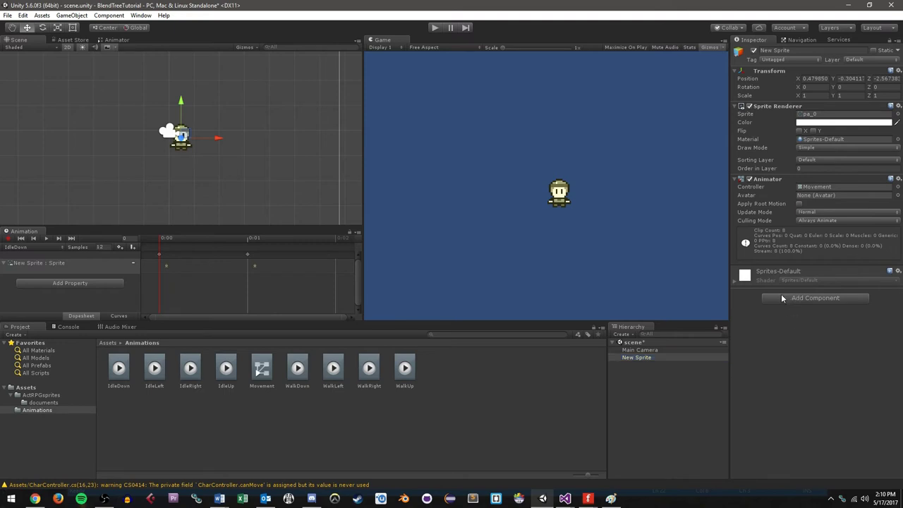
# - Create a new C# script named Movement and add it to New Sprite as a component
pyautogui.click(798, 297)
pyautogui.press('BackSpace')
pyautogui.write('Movem')
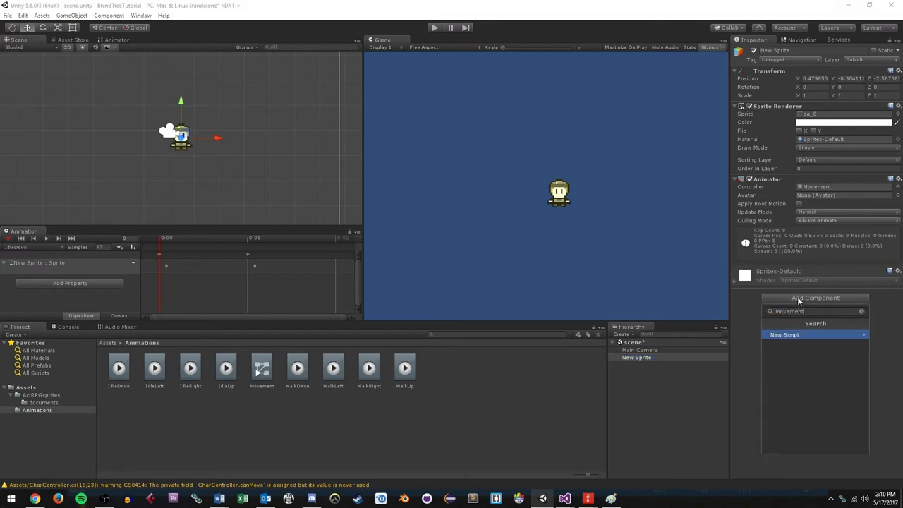
pyautogui.write('ent')
pyautogui.press('Return')
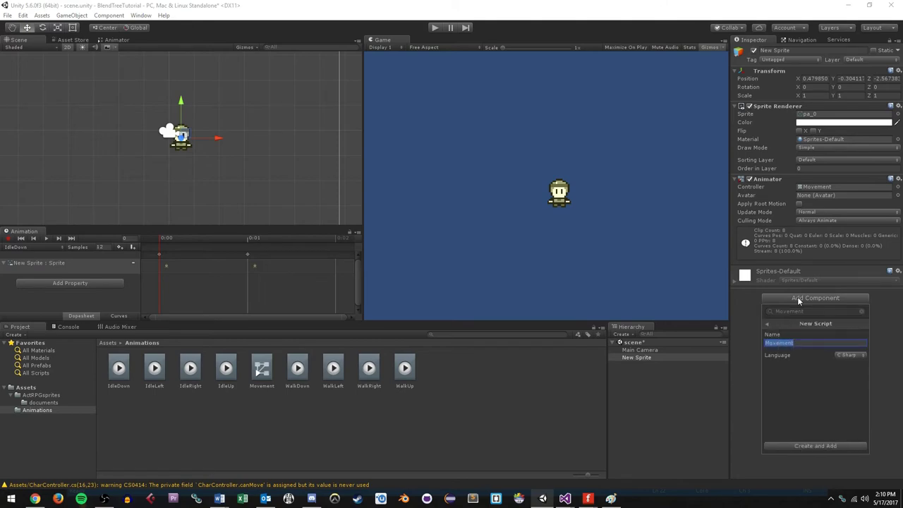
pyautogui.click(815, 446)
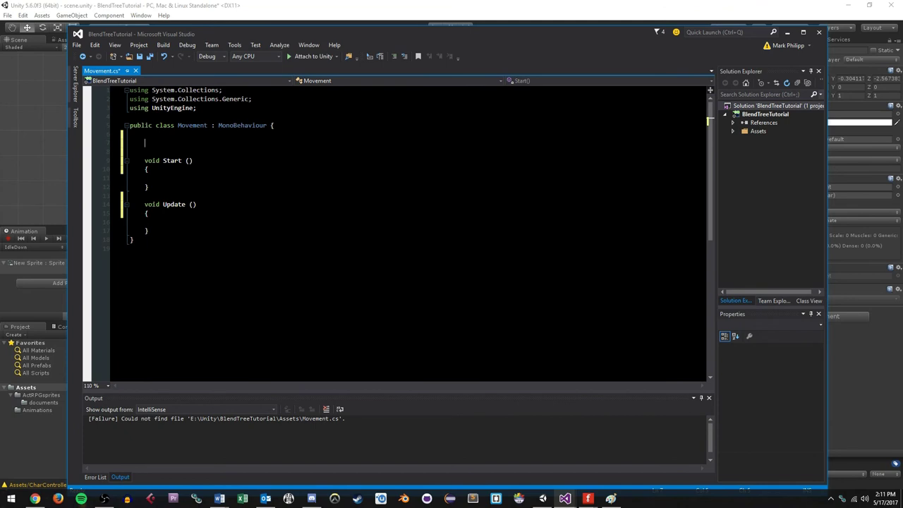
# - In the Movement class, add a "// movement variables" comment and declare Vector3 heading and public float moveSpeed = 4f
pyautogui.write('// movement variables')
pyautogui.press('Return')
pyautogui.write('Vector3 heading;')
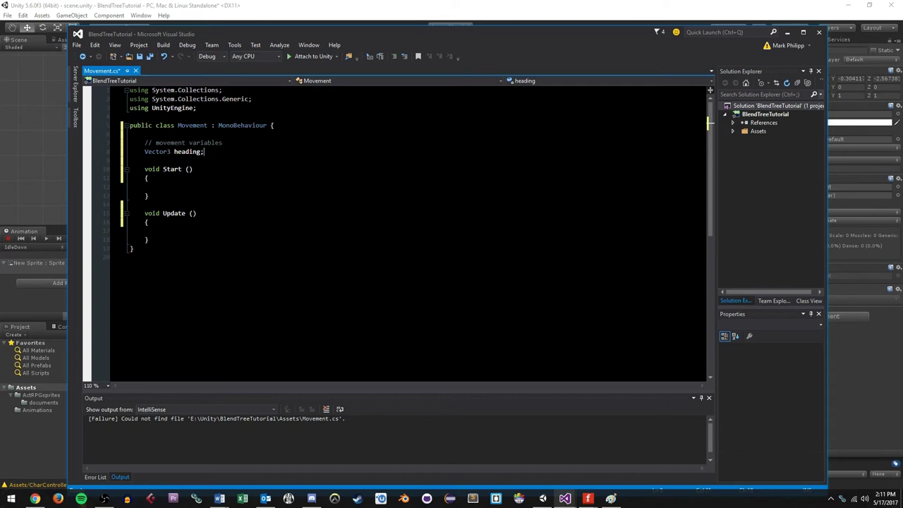
pyautogui.press('Return')
pyautogui.write('public flo')
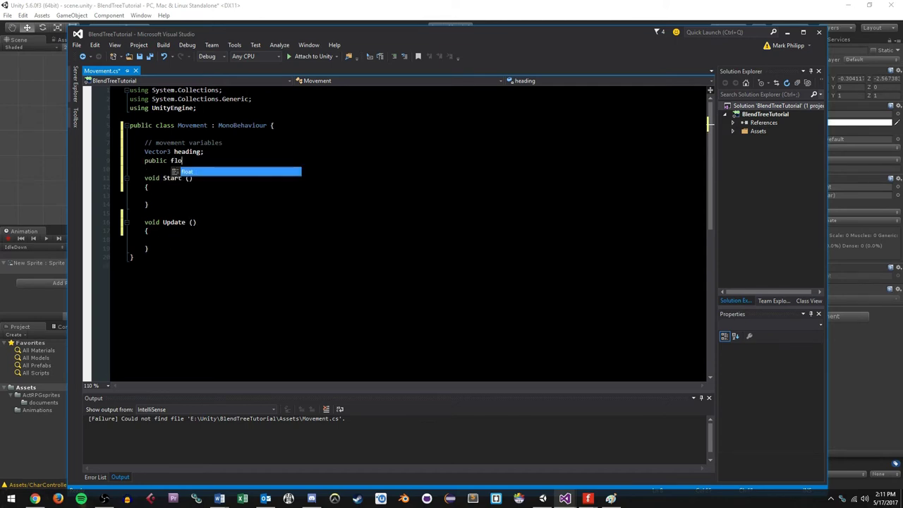
pyautogui.write('at moveSpeed =')
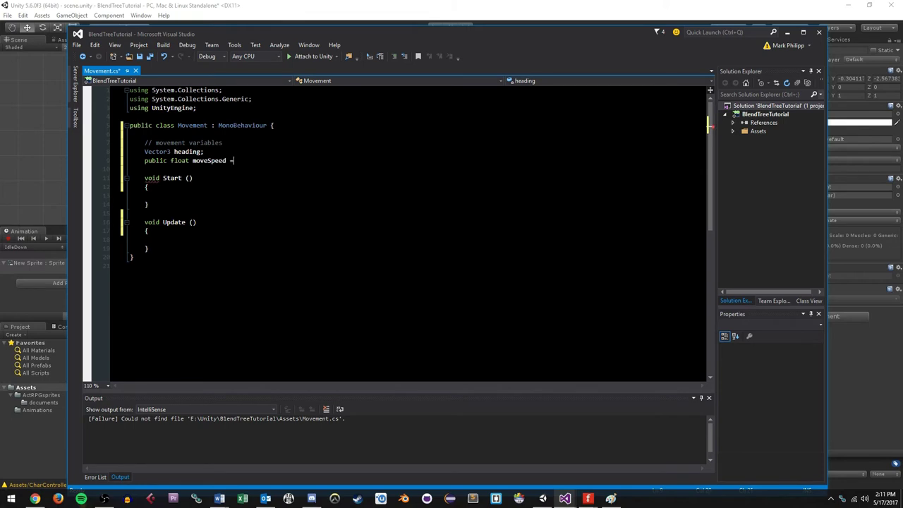
pyautogui.write(' 4f;')
pyautogui.press('Return')
pyautogui.press('Return')
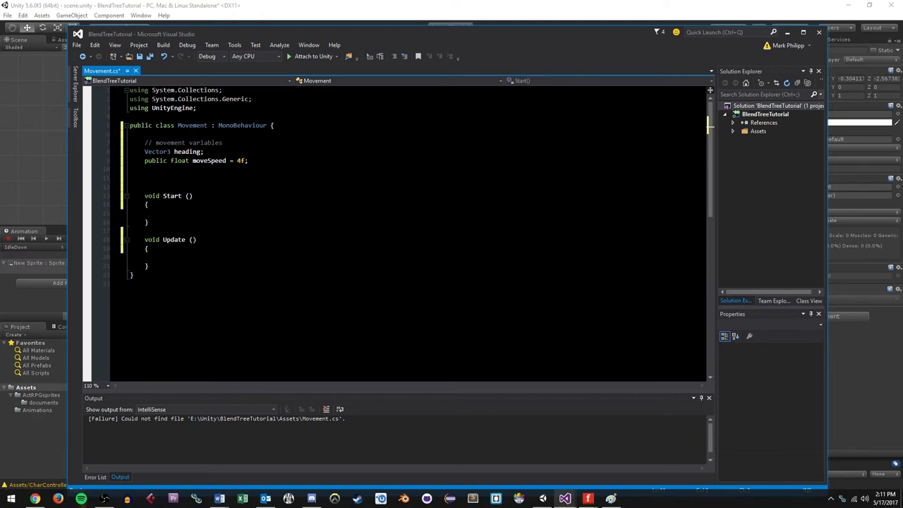
# - Below moveSpeed, add an "//Animation Variables" comment and declare Animator thisAnim and float lastX, lastY
pyautogui.write('//Animation Variables')
pyautogui.press('Return')
pyautogui.write('Animator thisAnim; ')
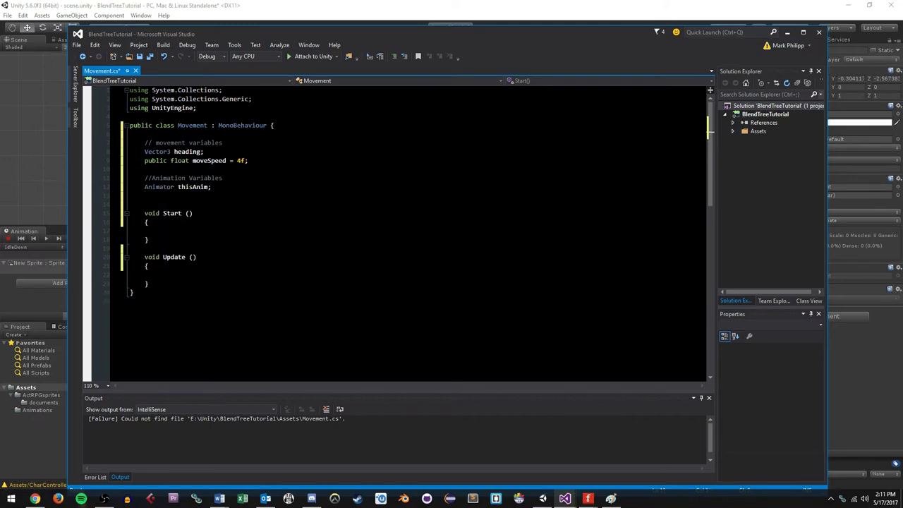
pyautogui.write('float lastX, lastY;')
# - In Start, assign thisAnim = GetComponent<Animator>();
pyautogui.click(160, 230)
pyautogui.write('thisAnim = getCom')
pyautogui.press('Tab')
pyautogui.write('Anim')
pyautogui.press('Tab')
pyautogui.write('();')
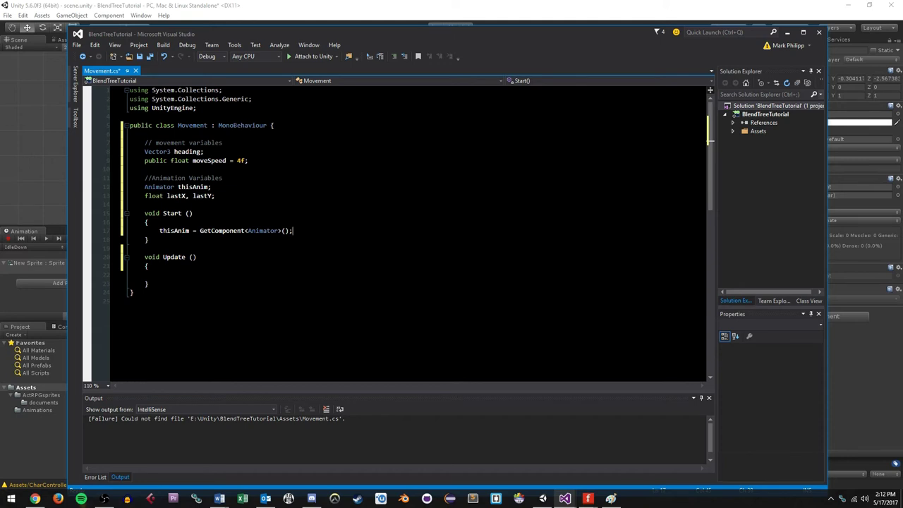
# - Switch to Unity to check the sprite's Animator component, and return to the Update method in Visual Studio
pyautogui.hotkey('alt', 'Tab')
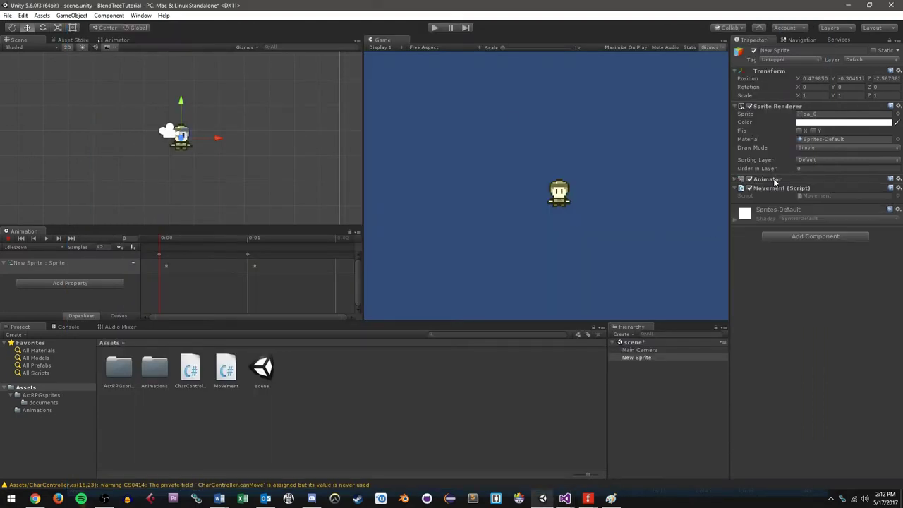
pyautogui.click(565, 498)
pyautogui.click(511, 458)
pyautogui.click(159, 274)
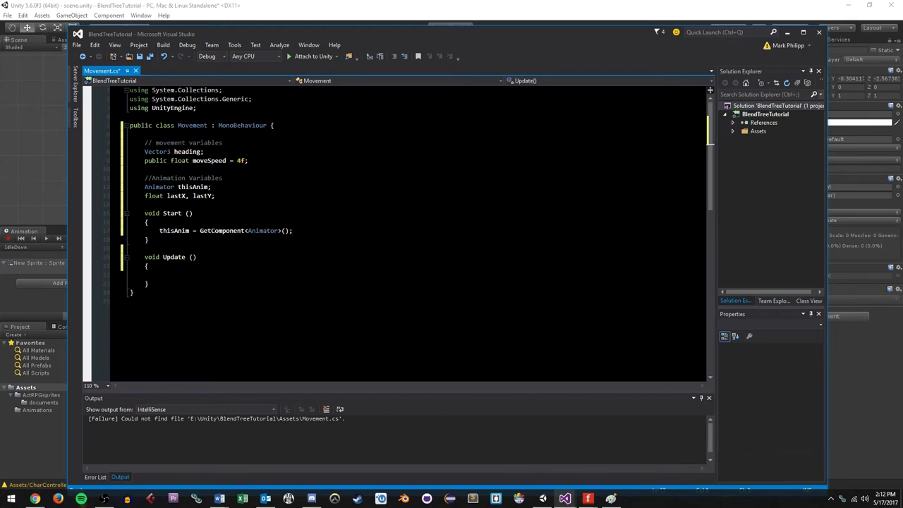
# - Add an empty void Move() method below Update
pyautogui.click(149, 284)
pyautogui.press('Return')
pyautogui.press('Return')
pyautogui.write('void Move()')
pyautogui.press('Return')
pyautogui.write('{')
pyautogui.press('Return')
# - In Move, declare Vector3 rightMovement = Vector3.right * moveSpeed * Time.deltaTime * Input.GetAxis("Horizontal");
pyautogui.write('V')
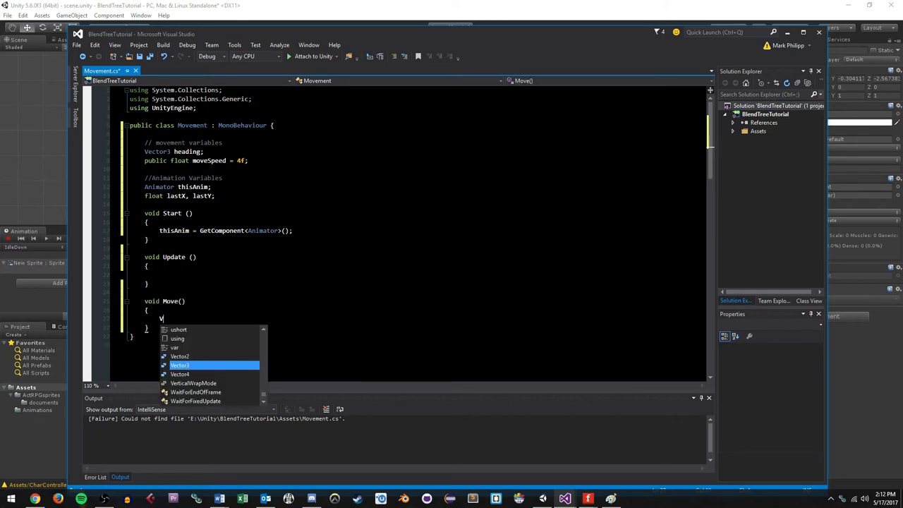
pyautogui.write('ector3 ri')
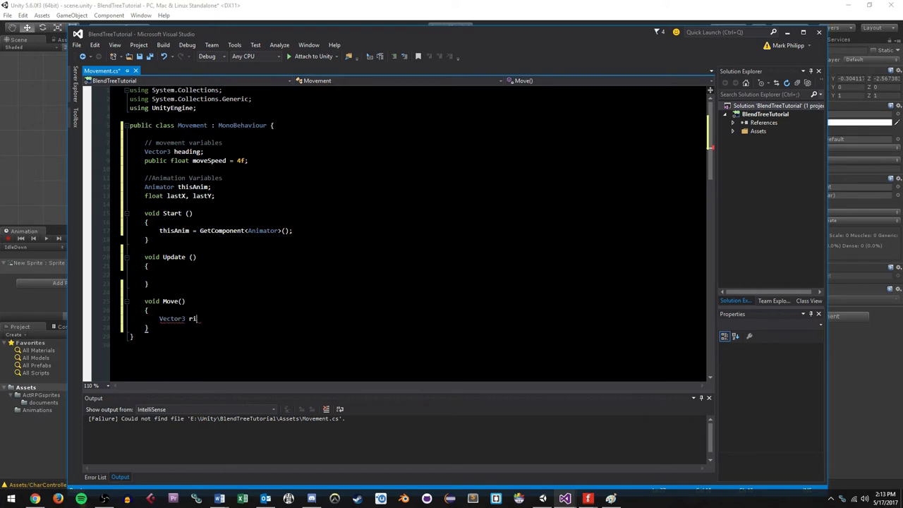
pyautogui.write('ghtMovement = Vector3.')
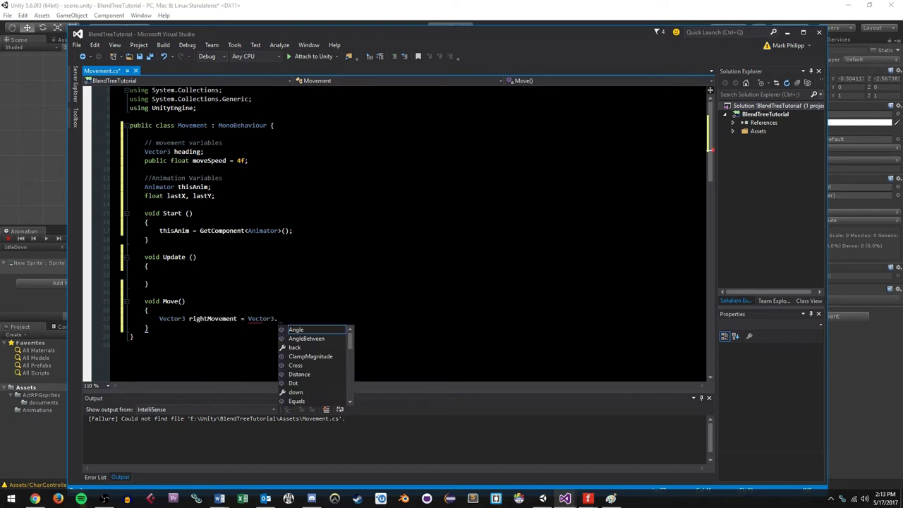
pyautogui.write('right * mov')
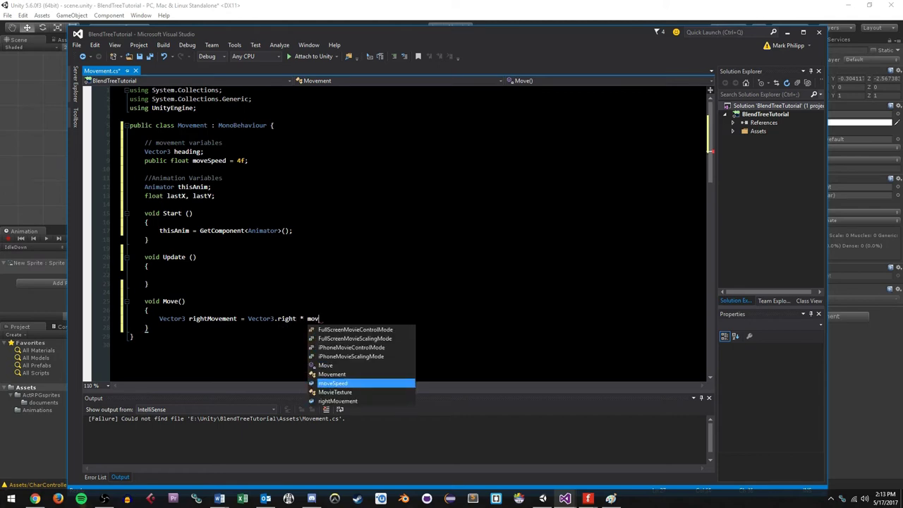
pyautogui.write('eSpeed * Time.delta')
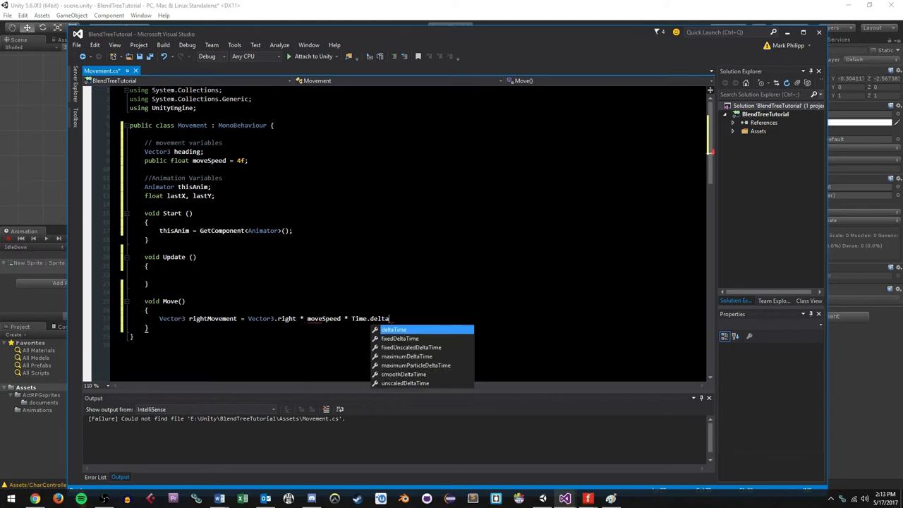
pyautogui.write('Time * I')
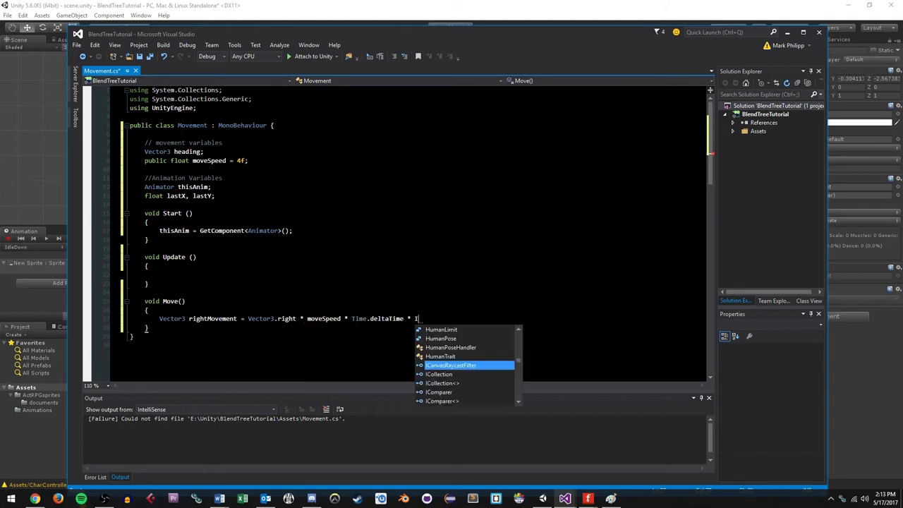
pyautogui.write('nput.GetAxis("Horizont')
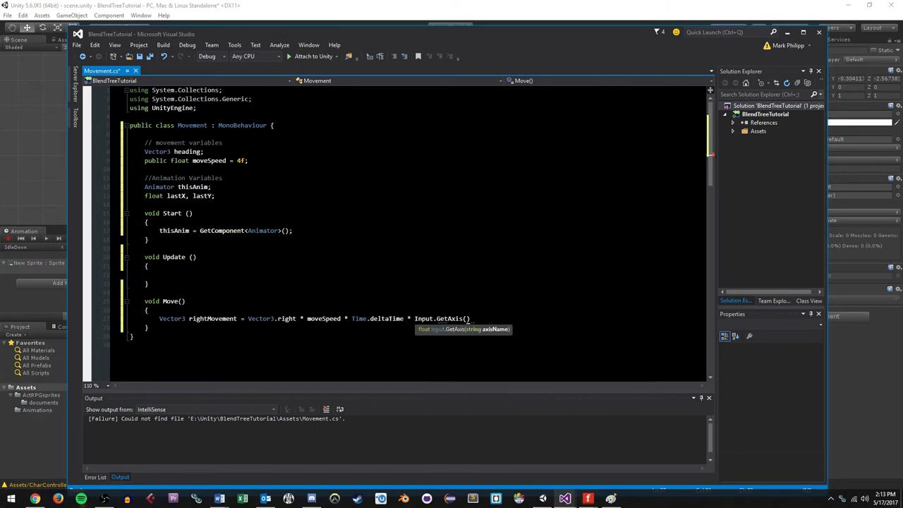
pyautogui.write('al");')
pyautogui.press('Return')
# - Below rightMovement, declare Vector3 upMovement = Vector3.up * moveSpeed * Time.deltaTime * Input.GetAxis("Vertical");
pyautogui.write('V')
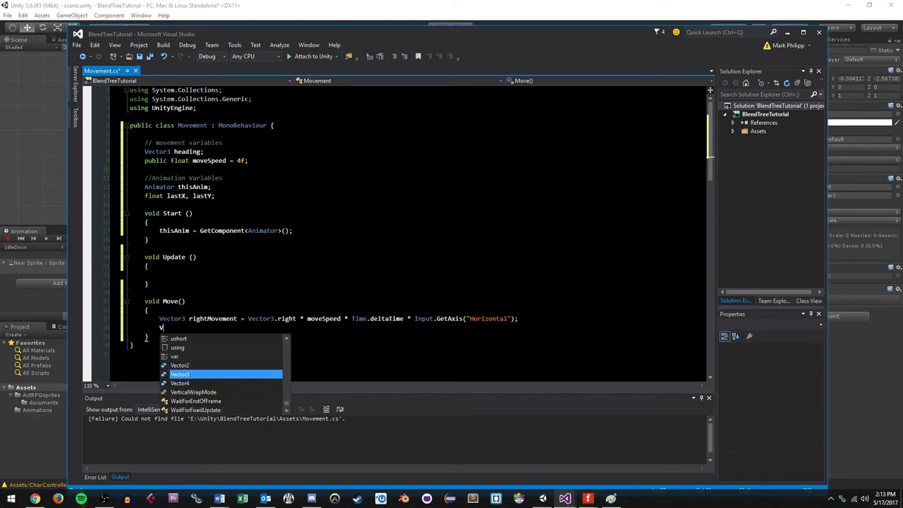
pyautogui.write('ector3 ')
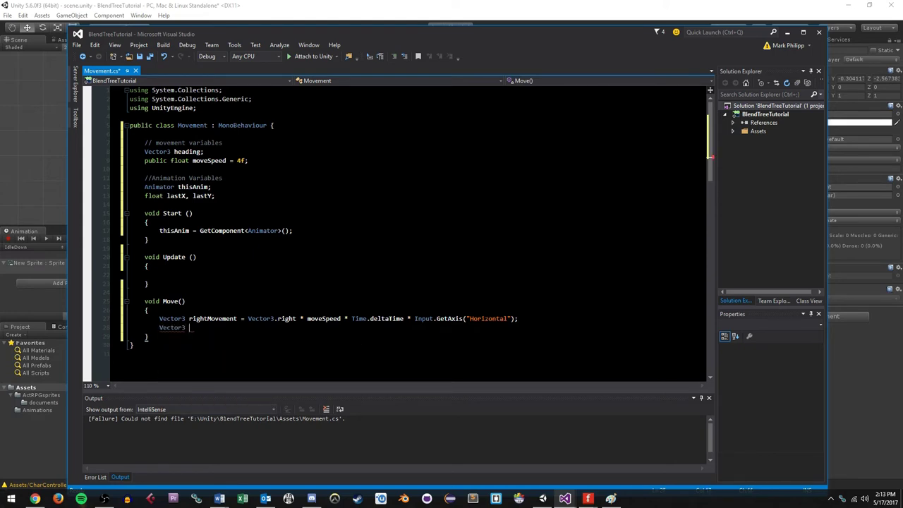
pyautogui.write('upMovement = V')
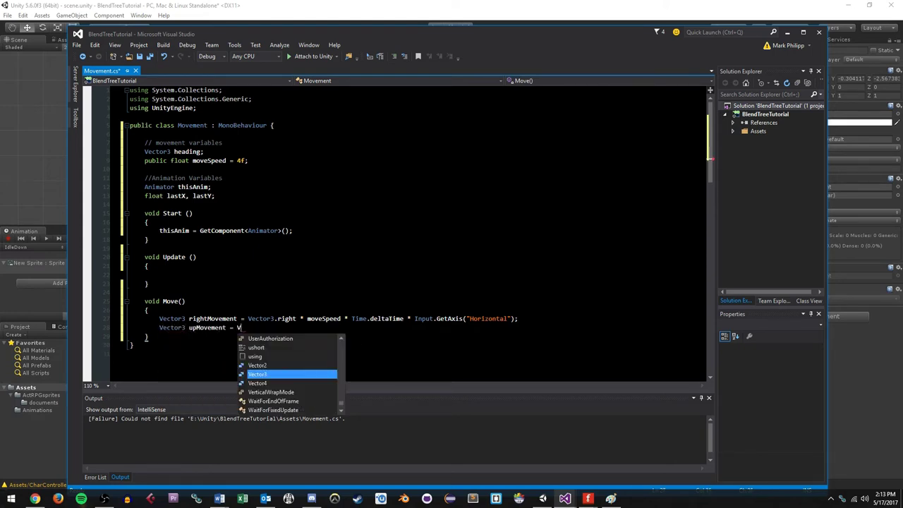
pyautogui.write('ector3.up * moveSpeed * Time.deltaTime * Input.Get')
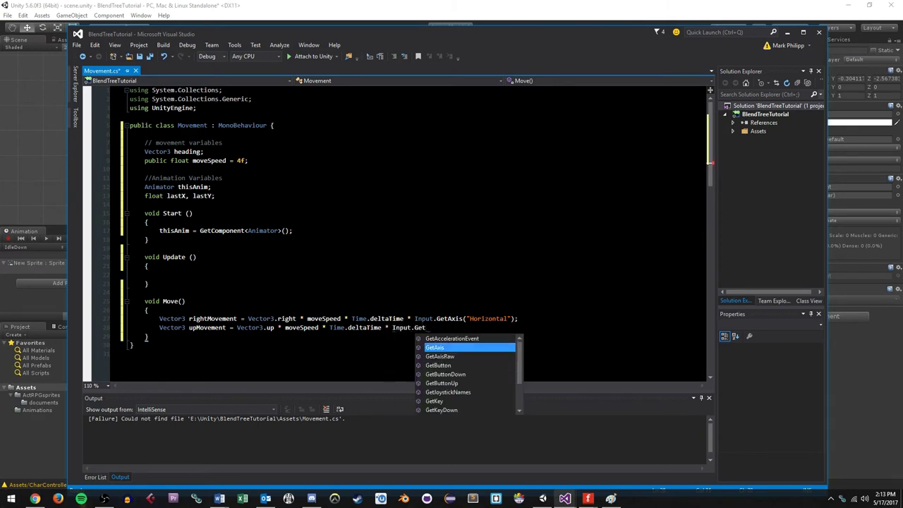
pyautogui.write('Axis("Vertical")')
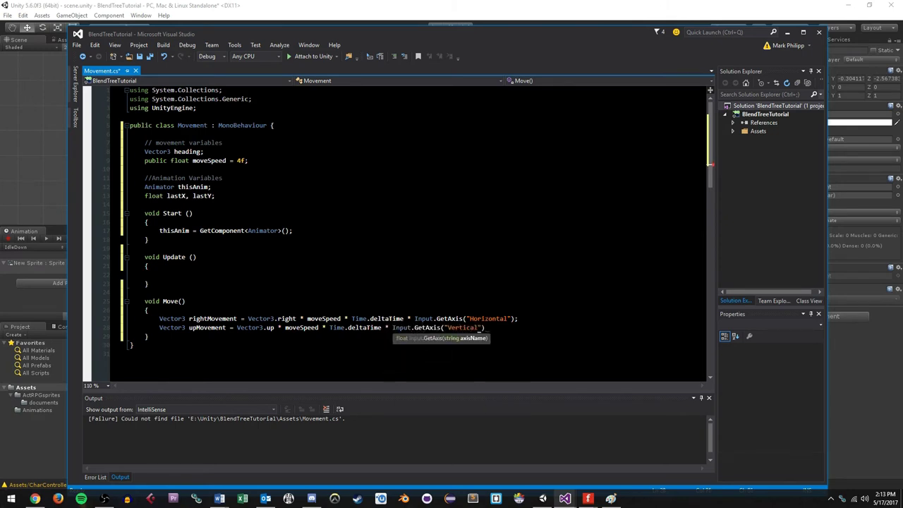
pyautogui.write(';')
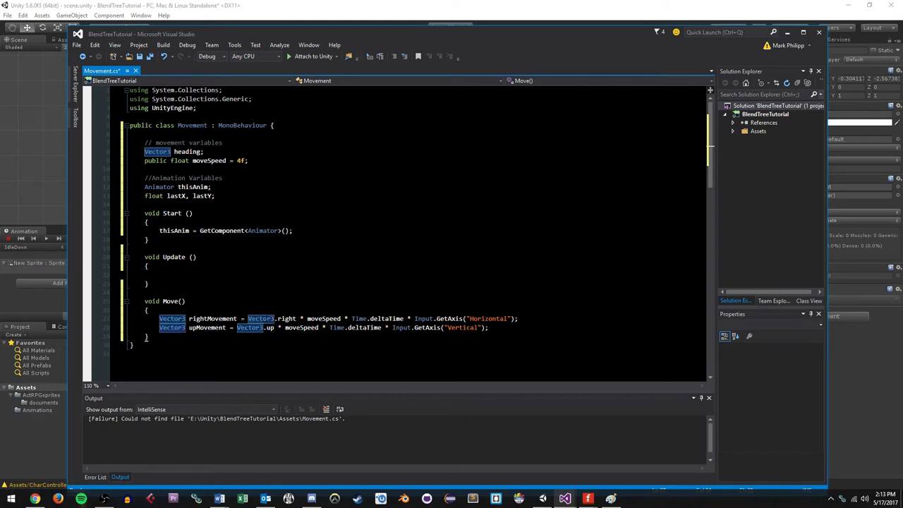
# - Review the direction, moveSpeed, Time.deltaTime and Input terms used in the two movement vectors
pyautogui.doubleClick(286, 318)
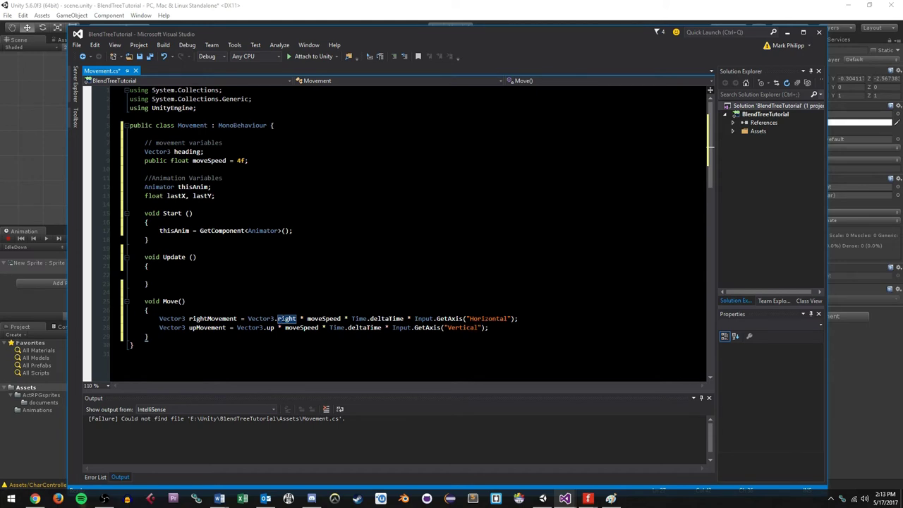
pyautogui.moveTo(248, 161); pyautogui.dragTo(219, 161)
pyautogui.click(337, 328)
pyautogui.click(426, 318)
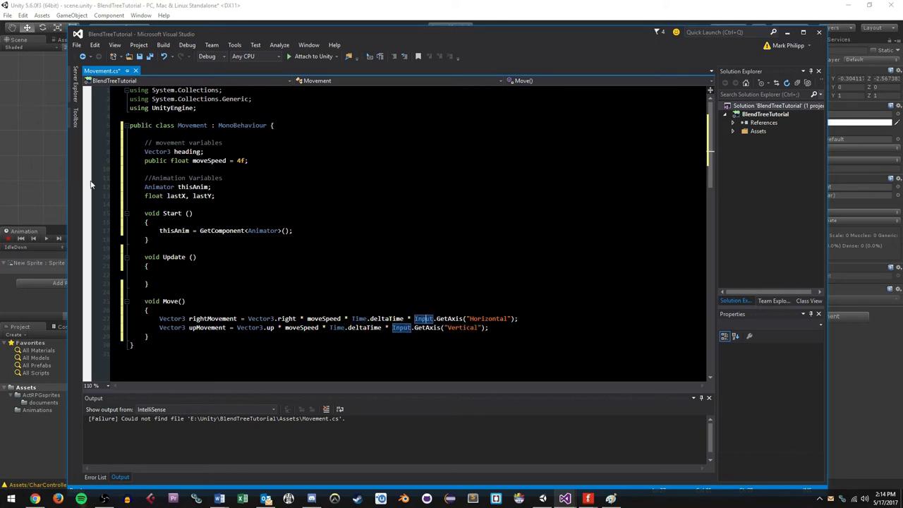
# - Switch to Unity and inspect the button assignments of the Horizontal and Vertical axes in the Input Manager
pyautogui.click(23, 14)
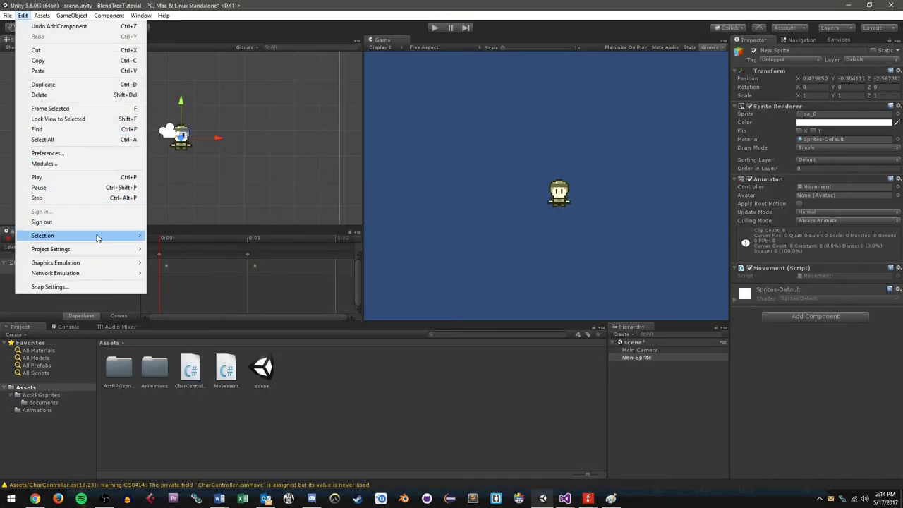
pyautogui.moveTo(103, 249)
pyautogui.click(207, 248)
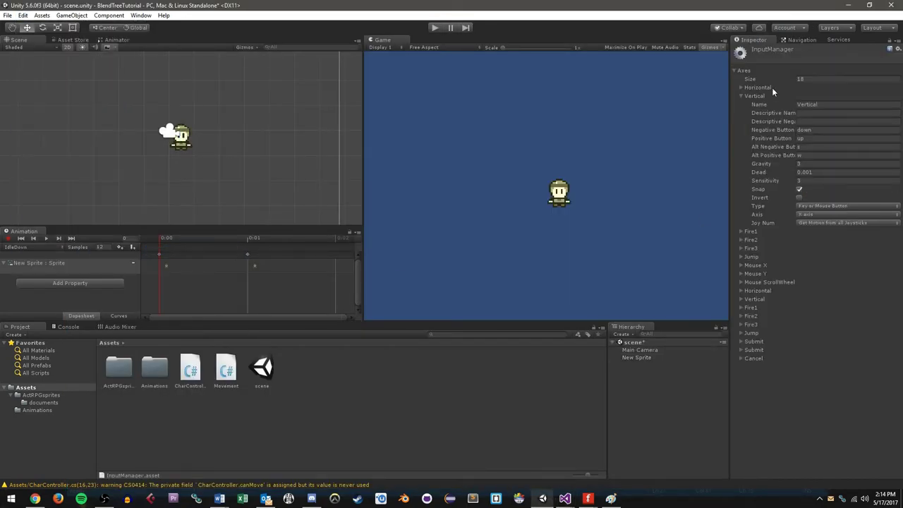
pyautogui.click(742, 87)
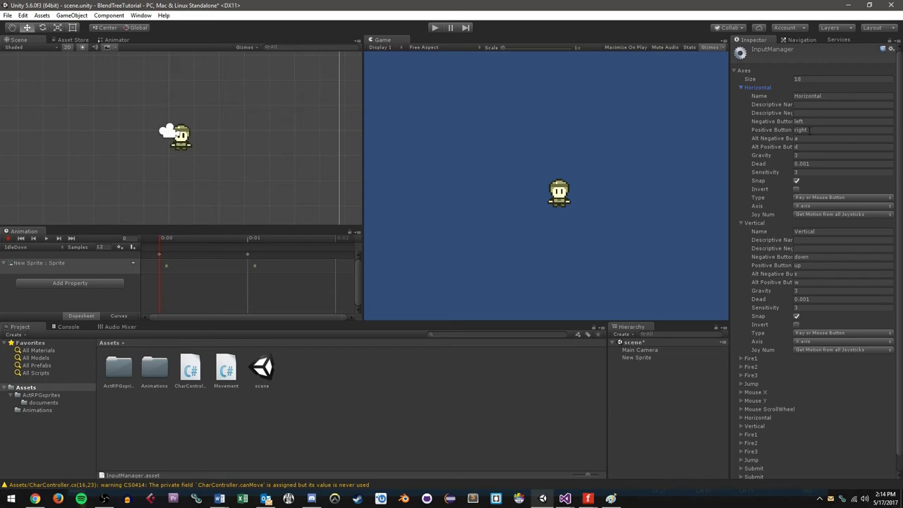
# - Return to Visual Studio and review the GetAxis, Vector3.up and "Vertical" terms in the two movement vectors of Move
pyautogui.moveTo(566, 498)
pyautogui.click(529, 465)
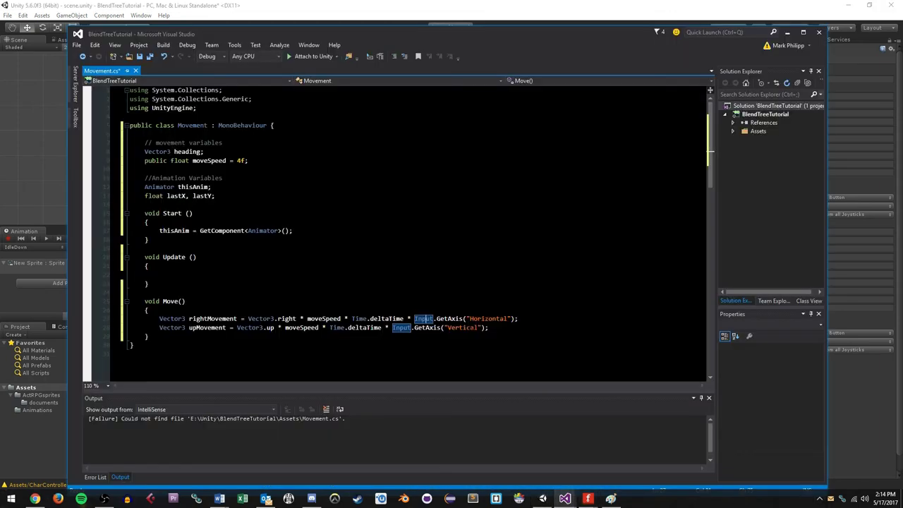
pyautogui.click(450, 319)
pyautogui.click(462, 327)
pyautogui.moveTo(488, 328); pyautogui.dragTo(188, 328)
pyautogui.click(252, 328)
pyautogui.click(275, 328)
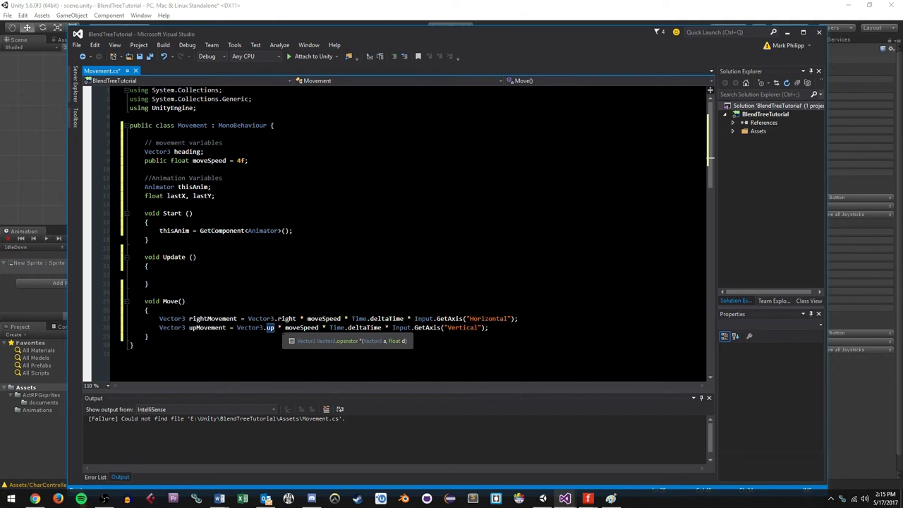
pyautogui.click(472, 328)
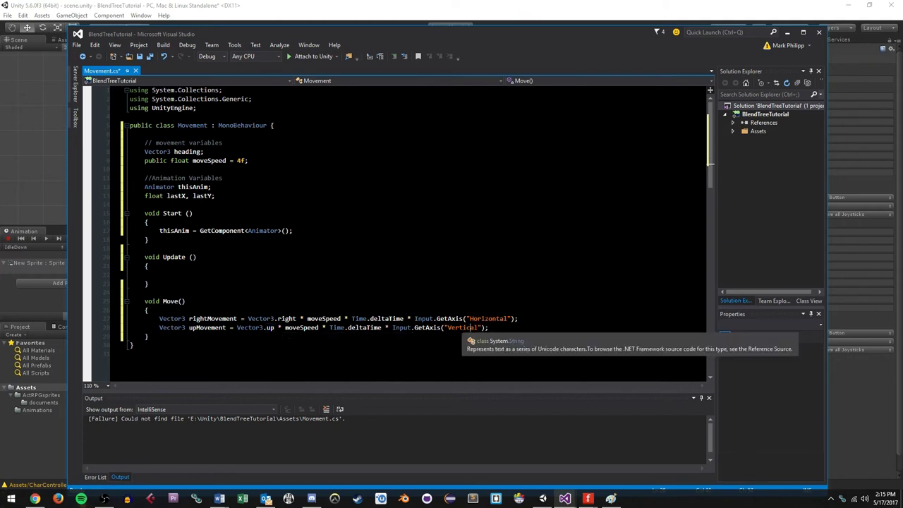
pyautogui.click(450, 327)
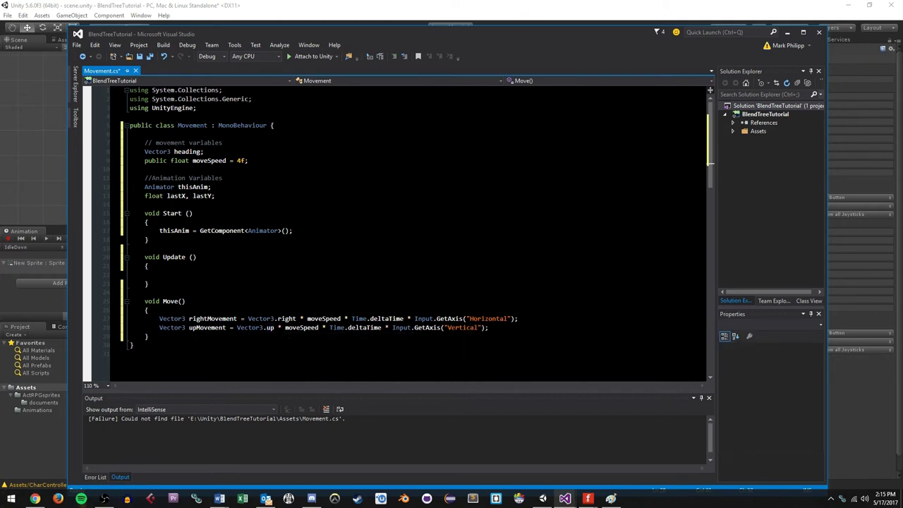
# - Begin a heading = assignment in Move, separated by a blank line from the upMovement declaration
pyautogui.moveTo(450, 328)
pyautogui.press('Return')
pyautogui.press('Return')
pyautogui.write('heading =')
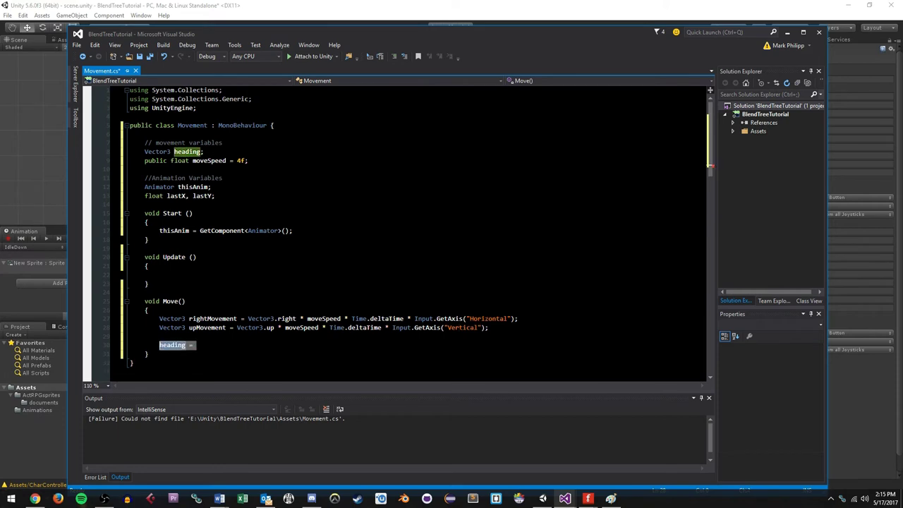
pyautogui.press('Escape')
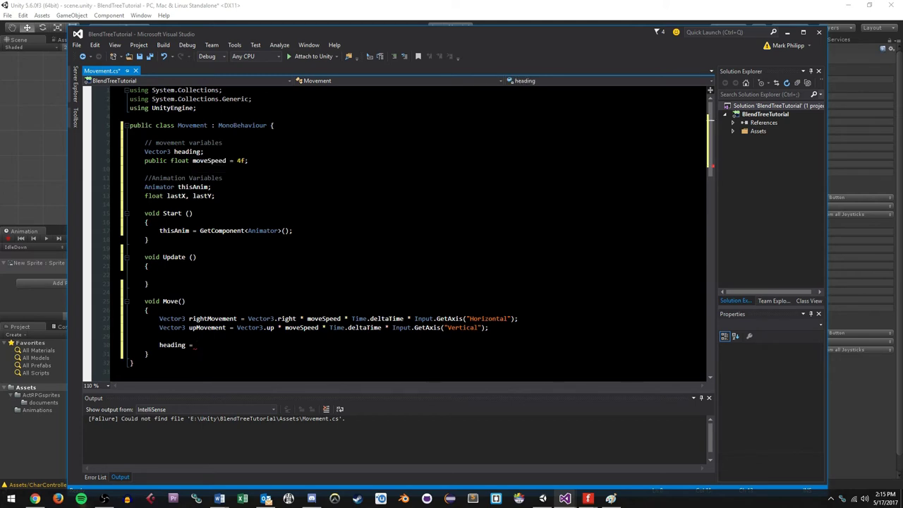
# - Move the Vector3 heading declaration from the movement variables into Move, merging it with the assignment as Vector3 heading =
pyautogui.hotkey('shift', 'Home')
pyautogui.hotkey('shift', 'Home')
pyautogui.hotkey('ctrl', 'c')
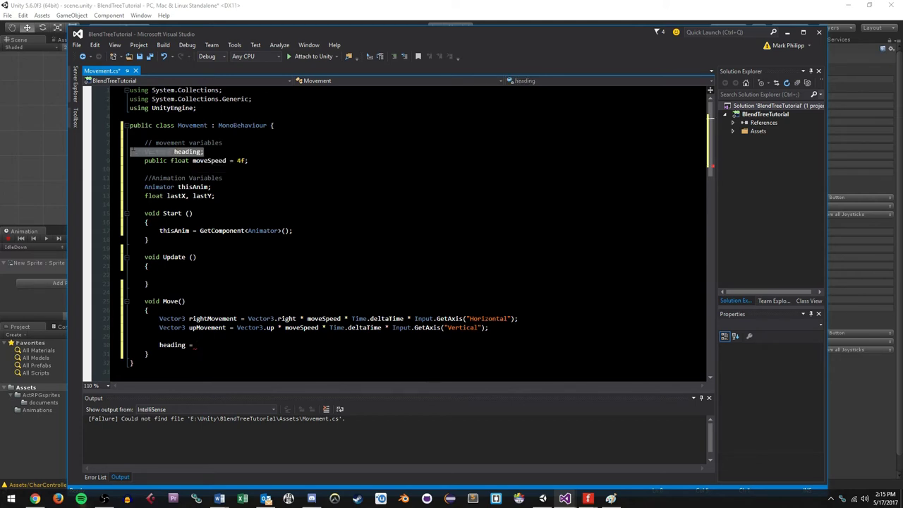
pyautogui.press('Delete')
pyautogui.press('Delete')
pyautogui.scroll(-1, 416, 259)
pyautogui.click(159, 309)
pyautogui.hotkey('ctrl', 'v')
pyautogui.press('Left')
pyautogui.press('Left')
pyautogui.hotkey('shift', 'End')
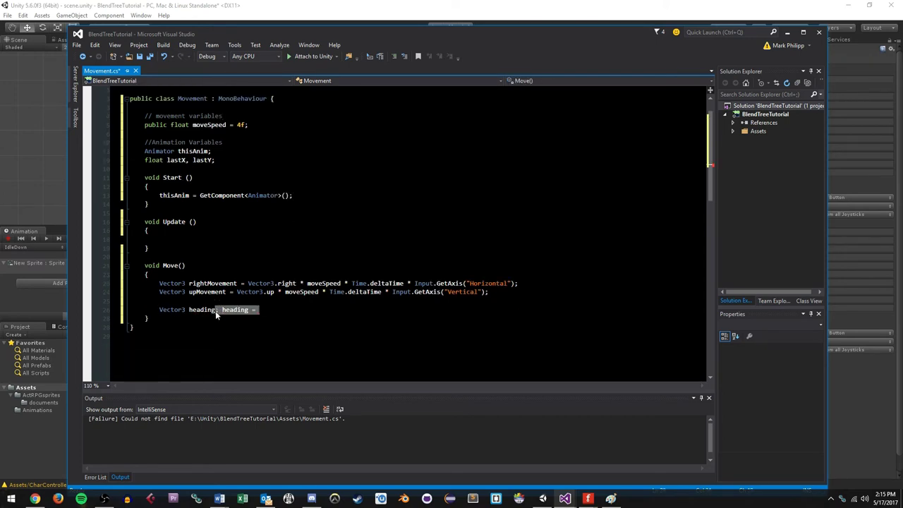
pyautogui.press('Delete')
pyautogui.write('=')
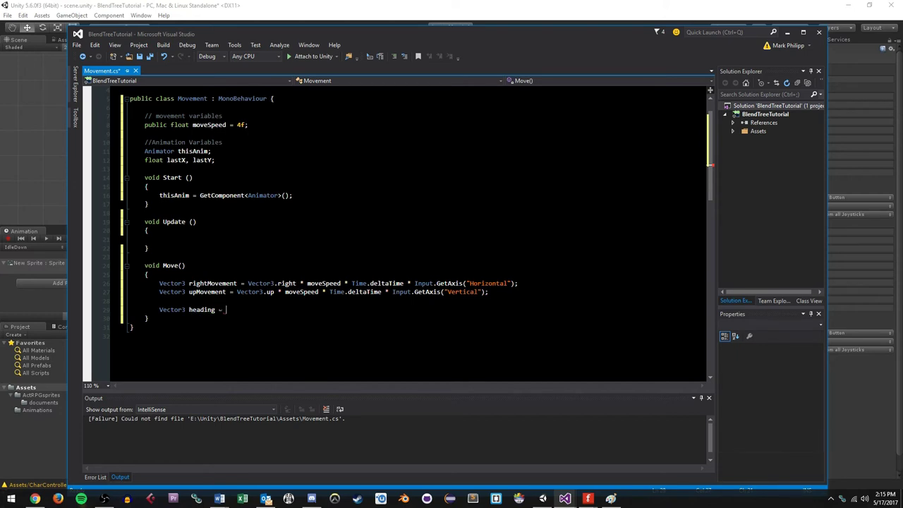
# - Complete the heading declaration in Move with Vector3.Normalize(rightMovement + upMovement);
pyautogui.scroll(-1, 416, 210)
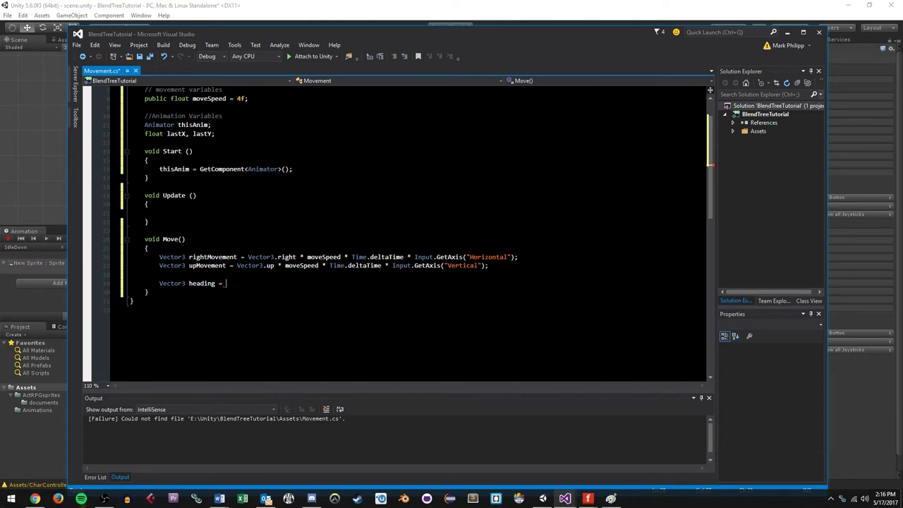
pyautogui.write('Vecto')
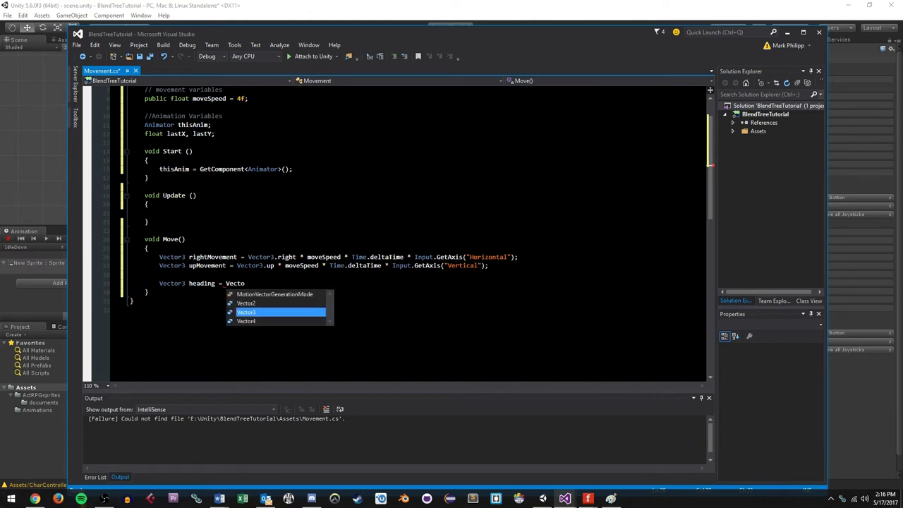
pyautogui.write('r3.Normalize ')
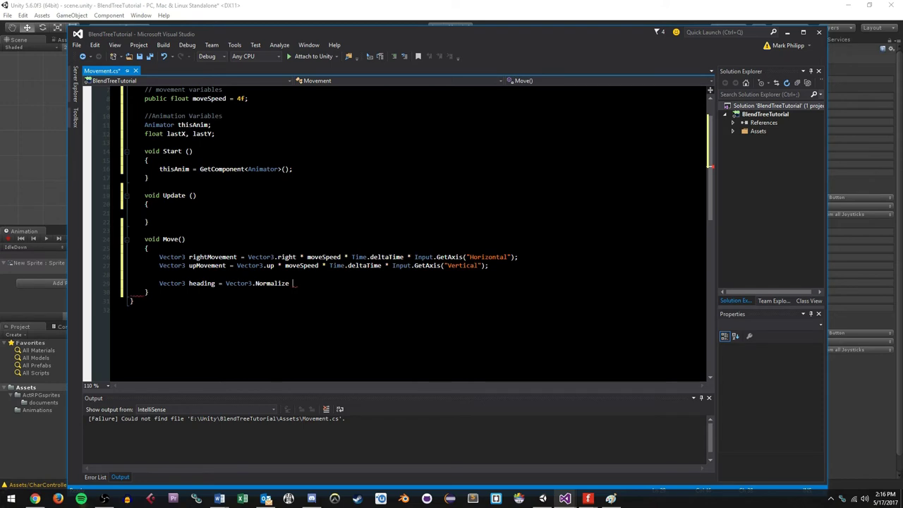
pyautogui.write('(rightMovement + upMovement')
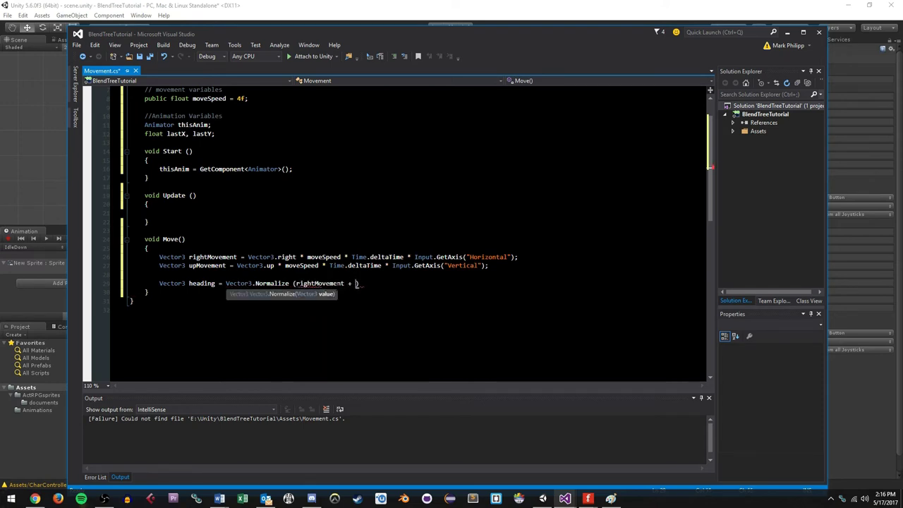
pyautogui.write(';')
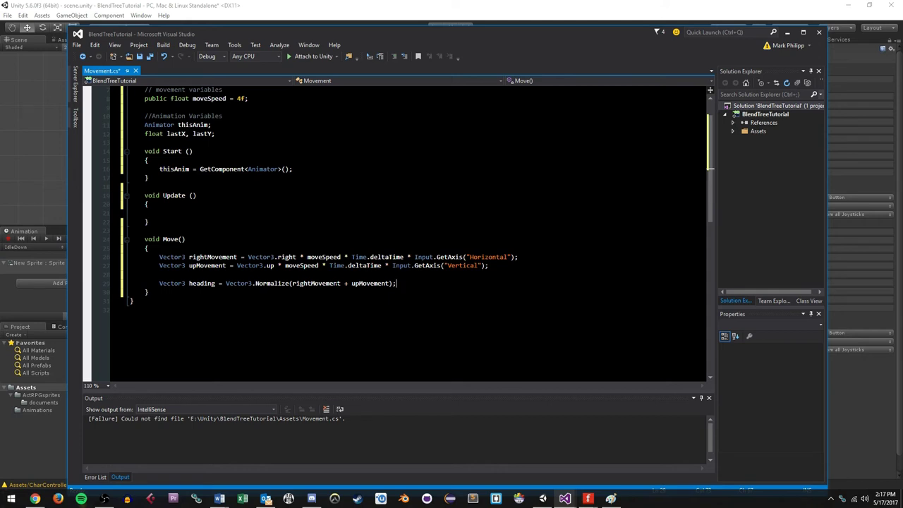
# - Below heading, add transform.position += rightMovement; and transform.position += upMovement; on separate lines
pyautogui.press('Return')
pyautogui.press('Return')
pyautogui.write('transfo')
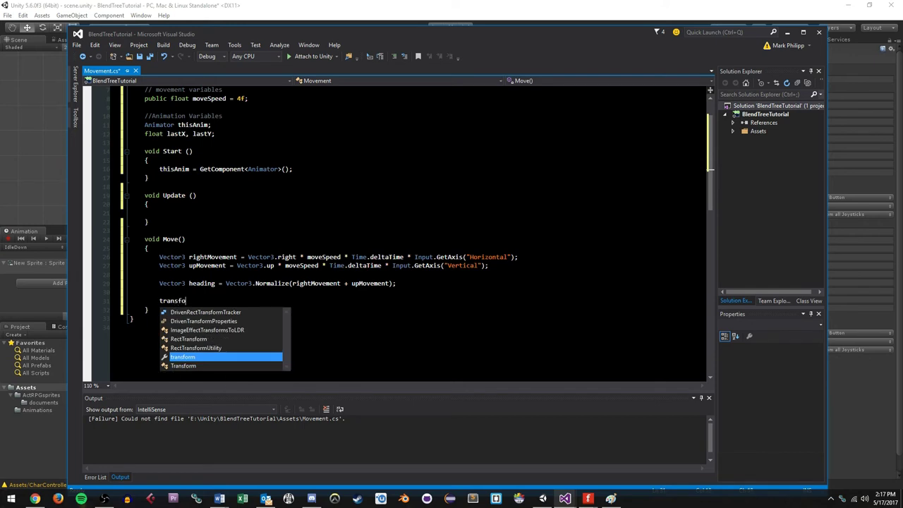
pyautogui.write('rm.position +')
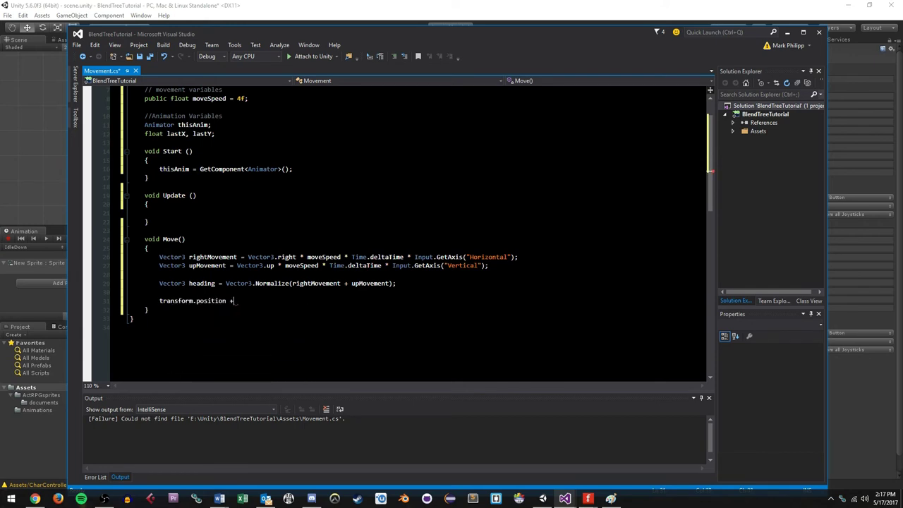
pyautogui.write('= rightMovement;')
pyautogui.press('Return')
pyautogui.write('transform.position +=')
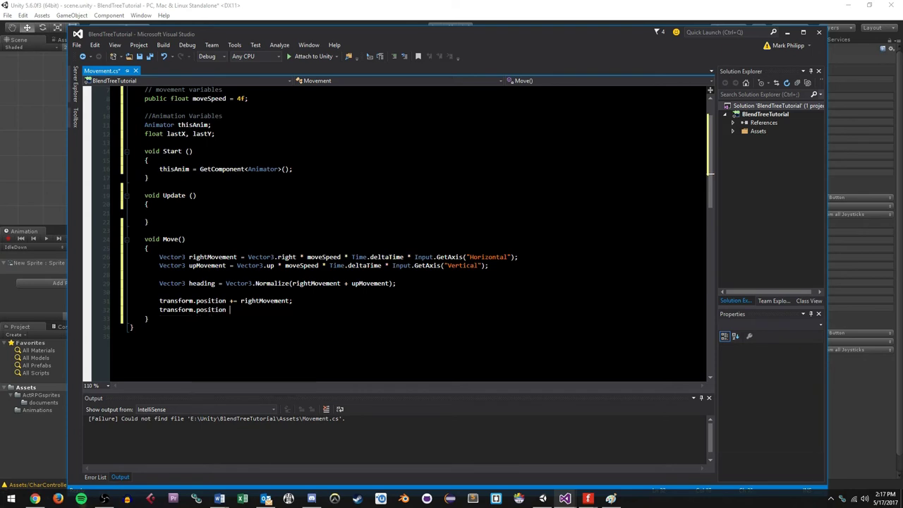
pyautogui.write(' upMovement;')
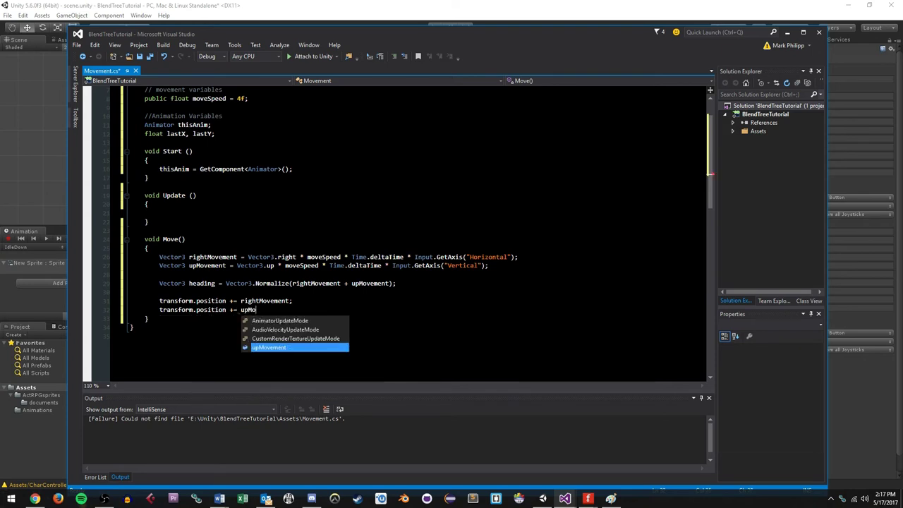
# - At the end of Move, add the call UpdateAnimation(heading); after a blank line
pyautogui.press('Return')
pyautogui.press('Return')
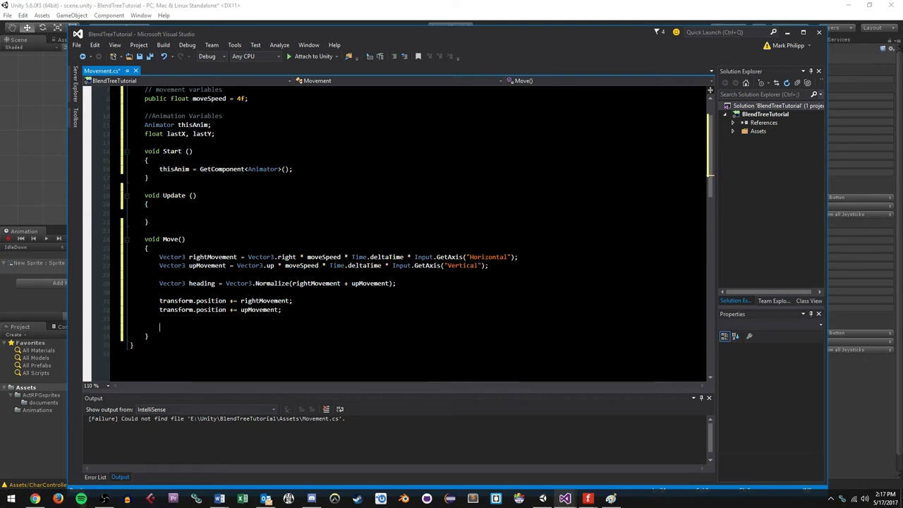
pyautogui.write('Up')
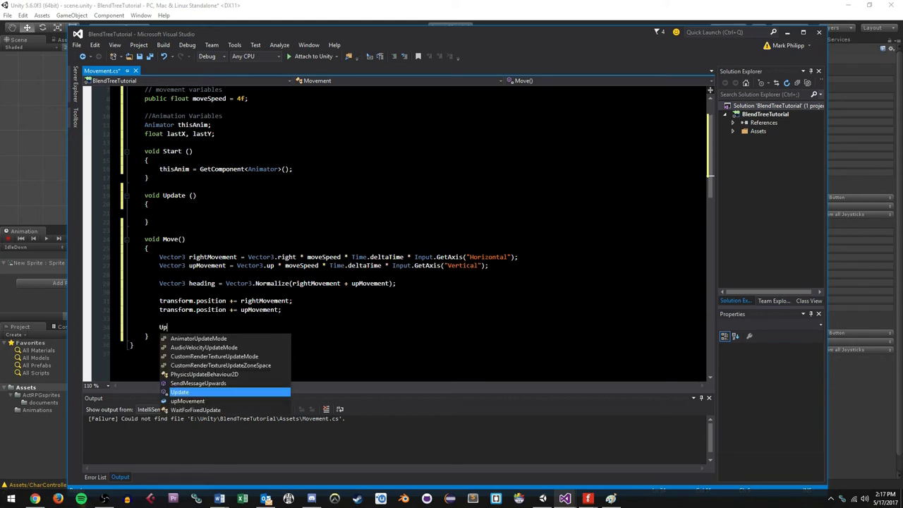
pyautogui.write('dateAnimation()')
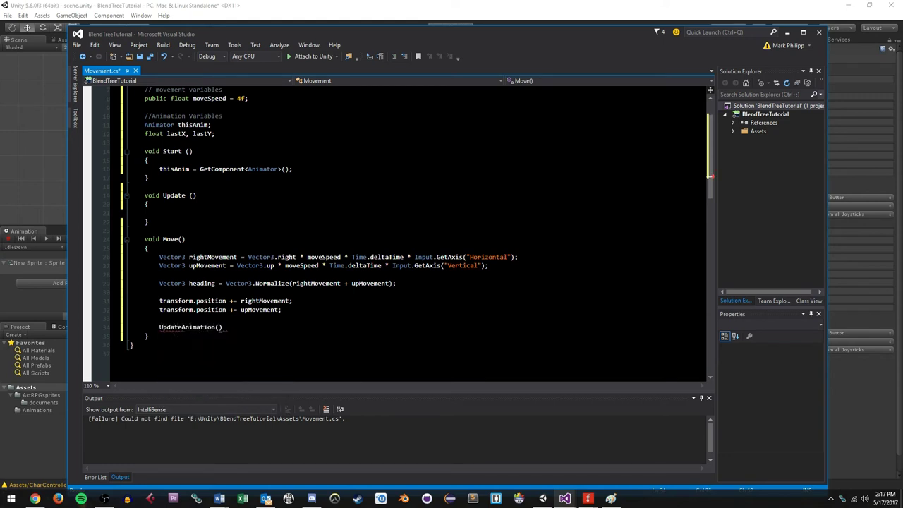
pyautogui.press('Left')
pyautogui.write('heading);')
pyautogui.press('Down')
# - Below Move, add an empty void UpdateAnimation(Vector3 dir) method
pyautogui.press('Return')
pyautogui.press('Return')
pyautogui.write('vo')
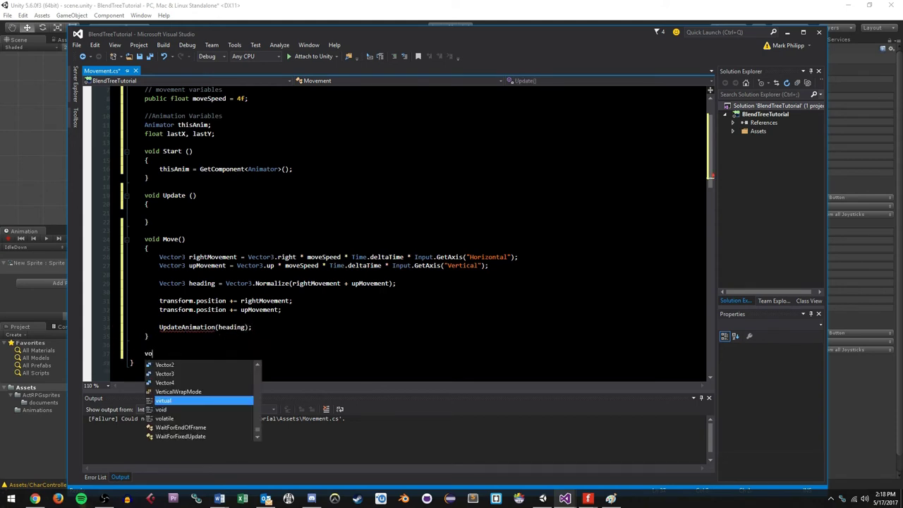
pyautogui.write('id Updat')
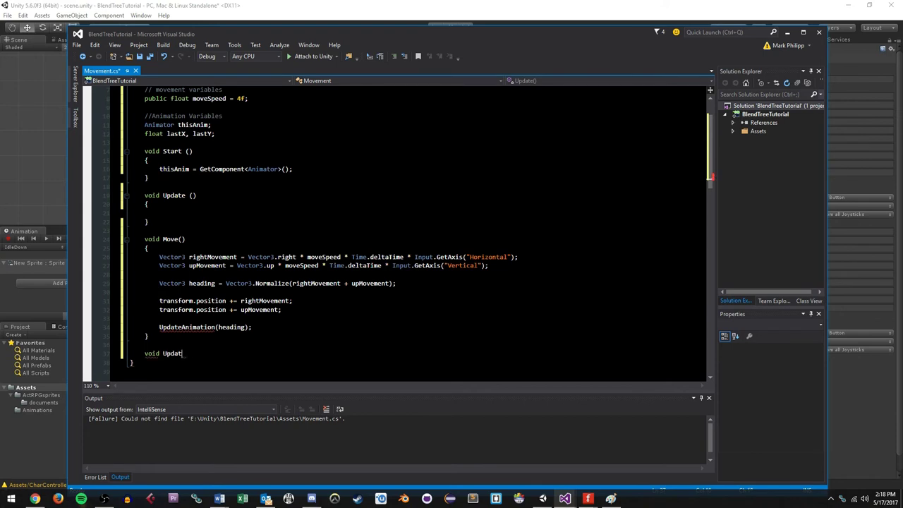
pyautogui.write('eAnimation(Vector3 ')
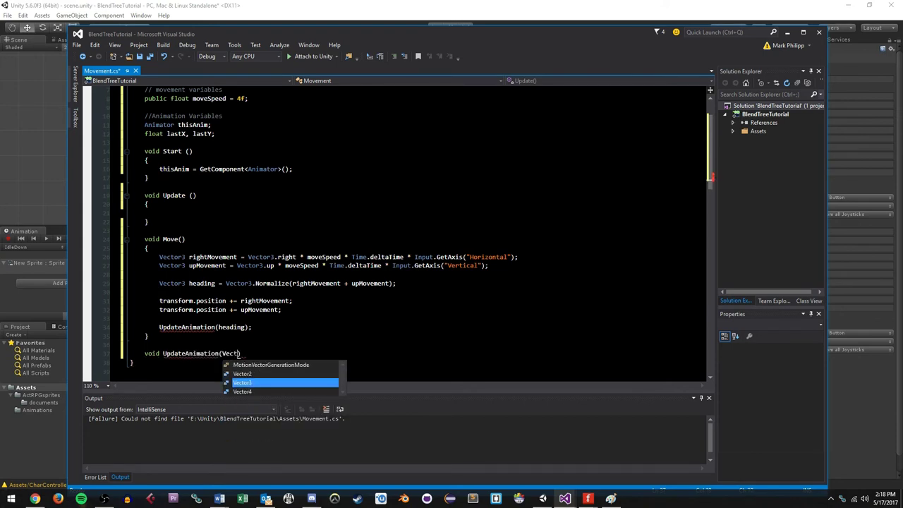
pyautogui.write('dir)')
pyautogui.press('Return')
pyautogui.write('{')
pyautogui.press('Return')
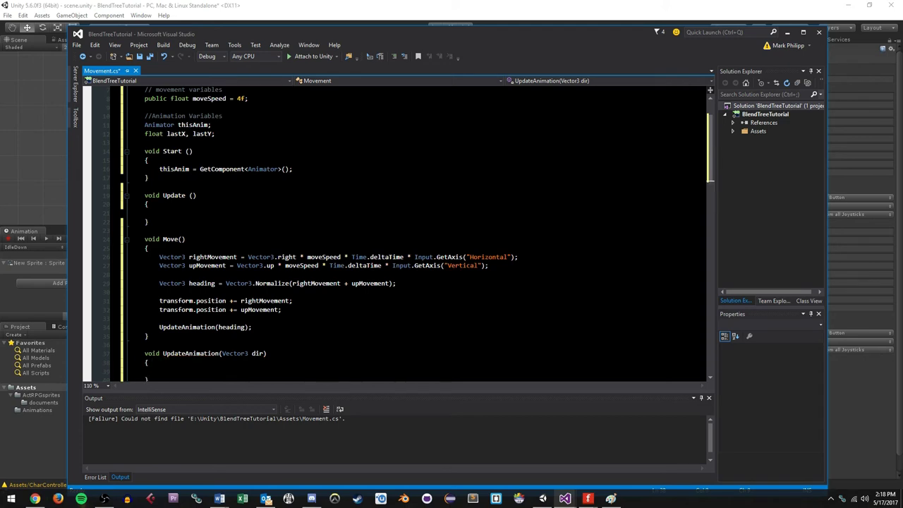
pyautogui.scroll(-1, 416, 233)
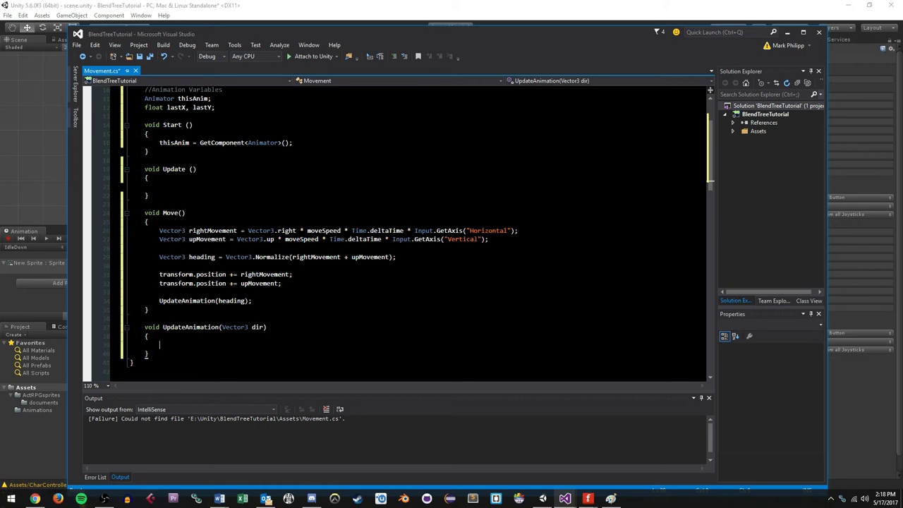
# - In UpdateAnimation, add an if(dir.x == 0f && dir.y == 0f) block containing the comment // If we are idle, execute idle animation
pyautogui.write('if(dir.x')
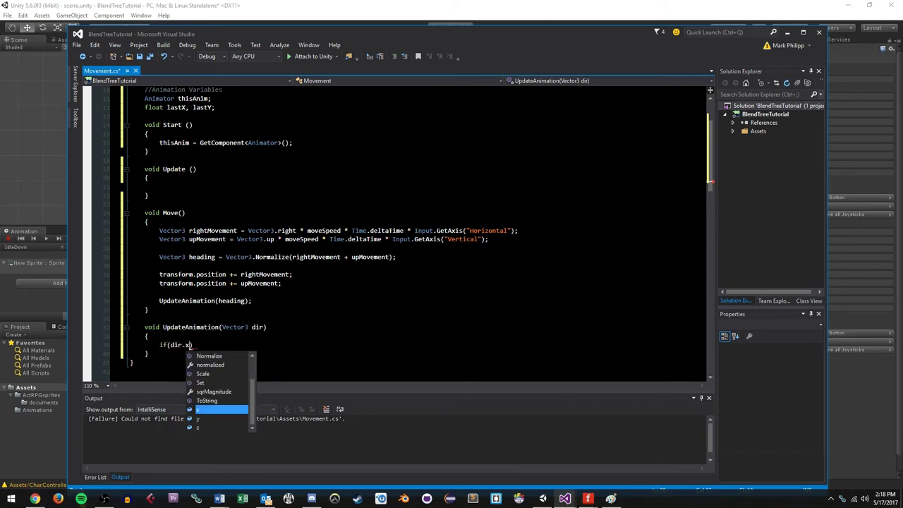
pyautogui.write(' == 0f ')
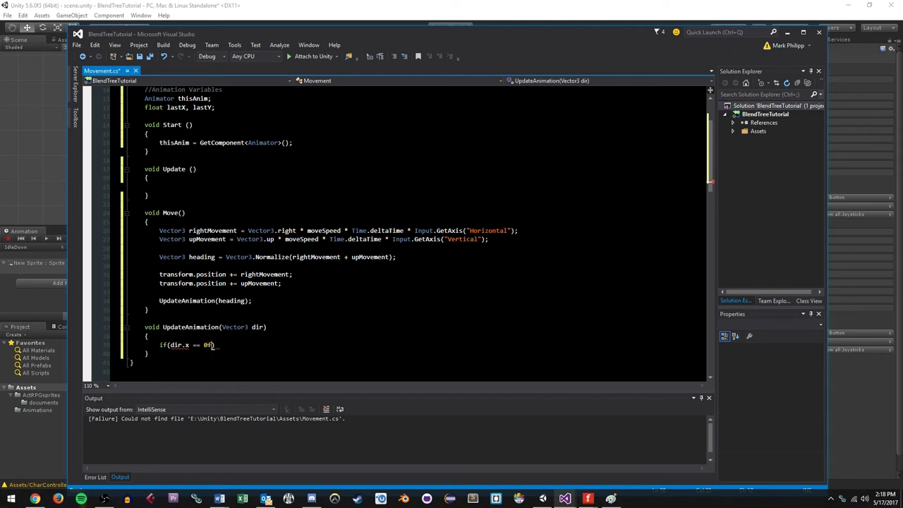
pyautogui.write('&& dir.y')
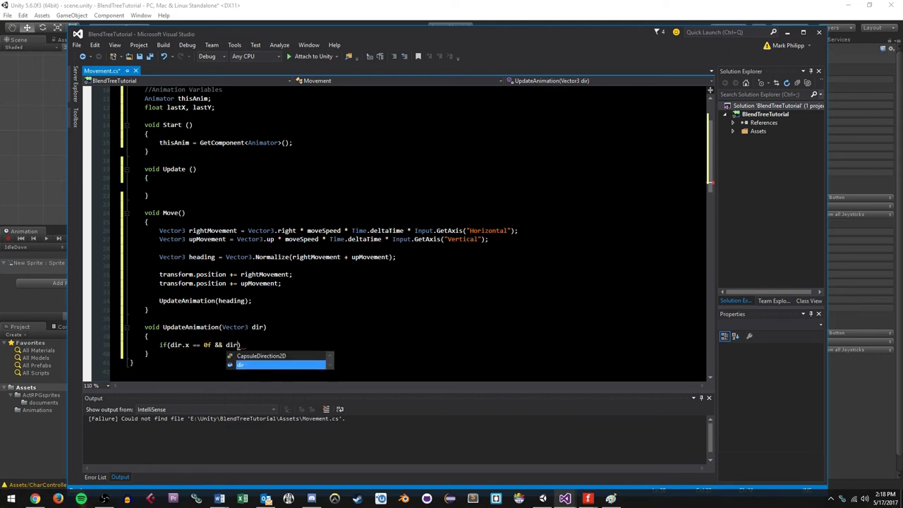
pyautogui.write(' == 0')
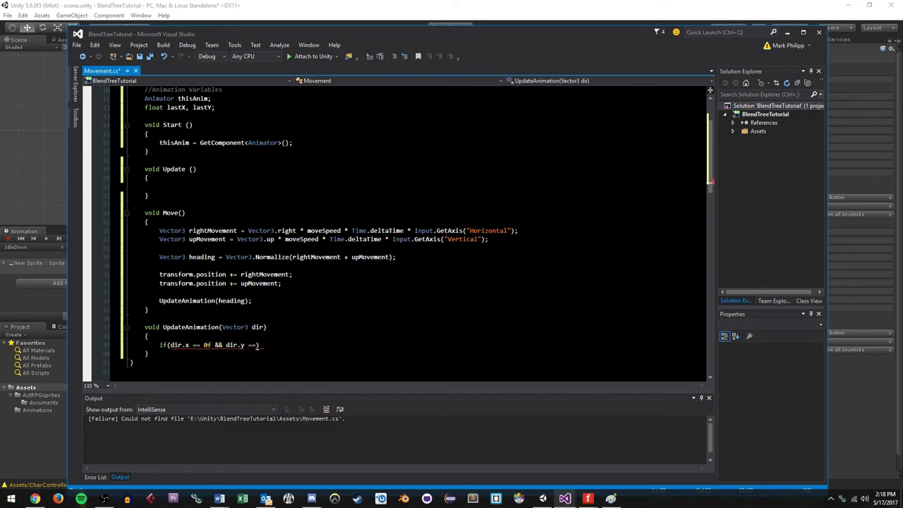
pyautogui.write('f')
pyautogui.press('Return')
pyautogui.write('{')
pyautogui.press('Return')
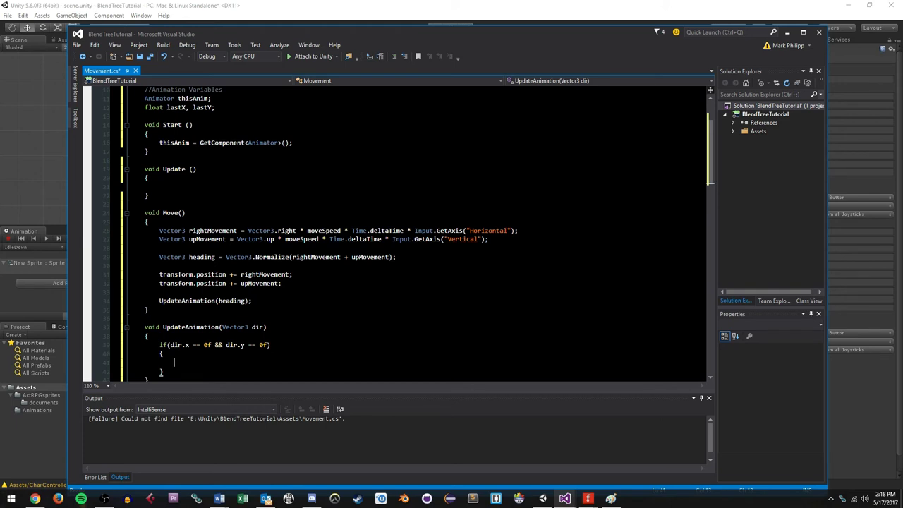
pyautogui.write('// If we are idle, execute idle animation')
pyautogui.press('Return')
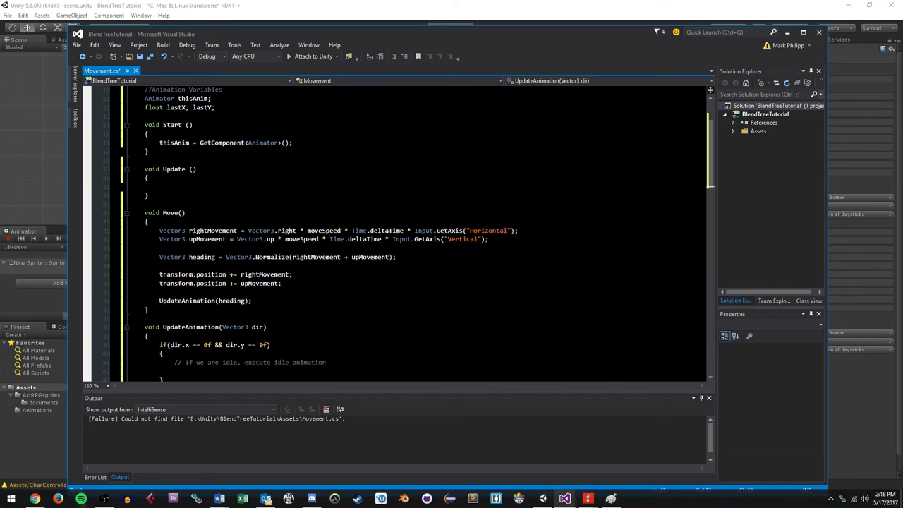
# - Below the idle comment, add thisAnim.SetFloat("LastDirX", lastX); and thisAnim.SetFloat("LastDirY", lastY); on separate lines
pyautogui.write('thisAnim.')
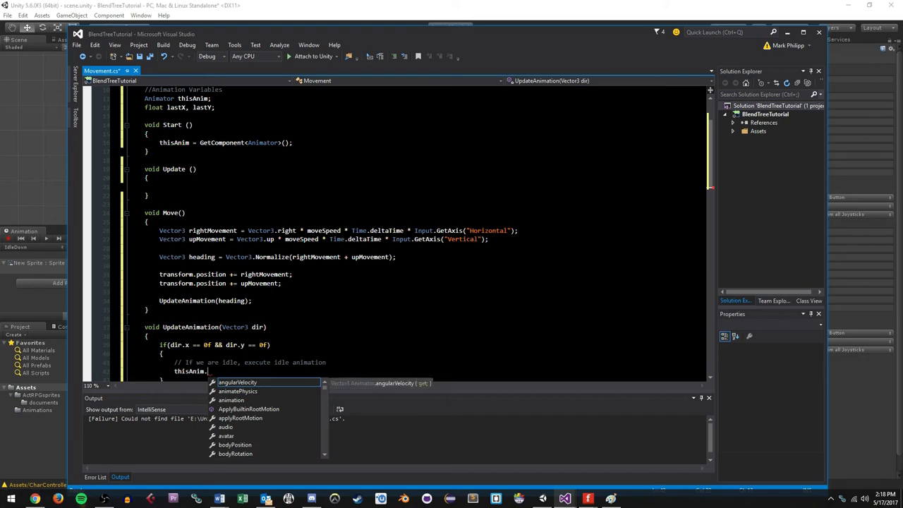
pyautogui.write('SetFlo')
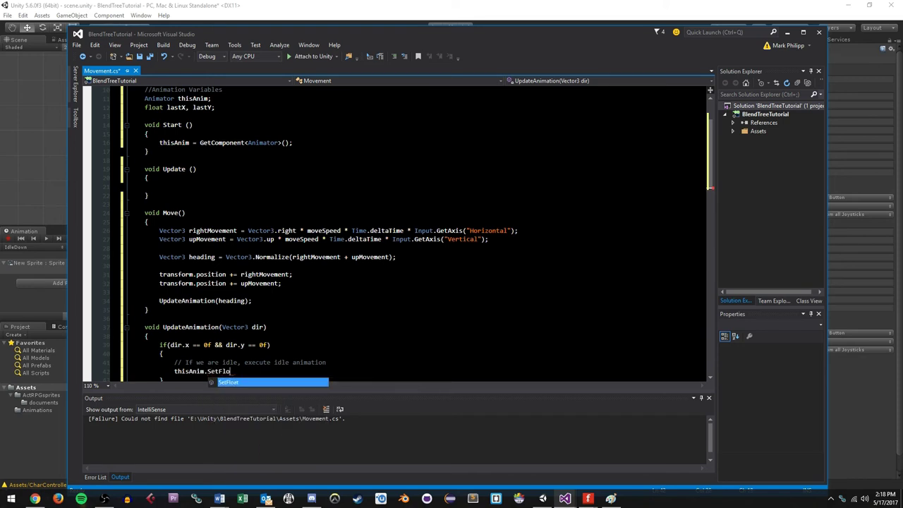
pyautogui.write('at("LastDirX"')
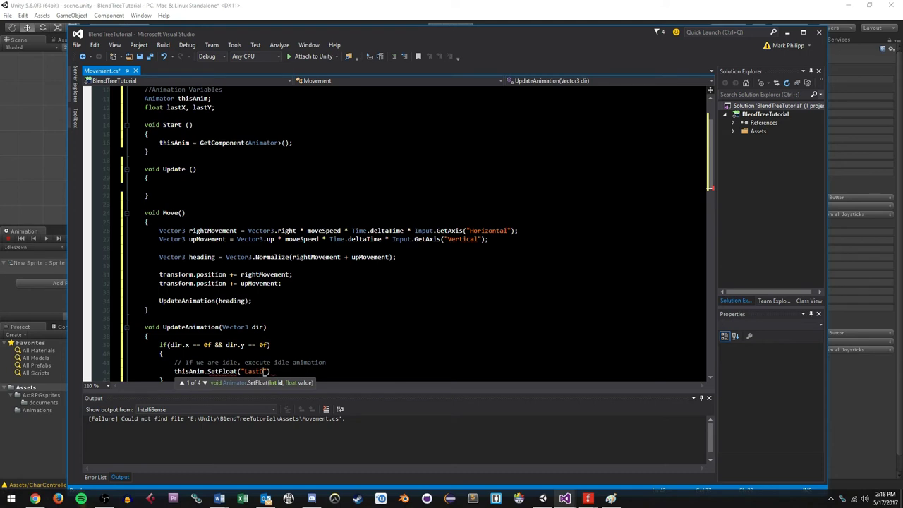
pyautogui.write(', lastX);')
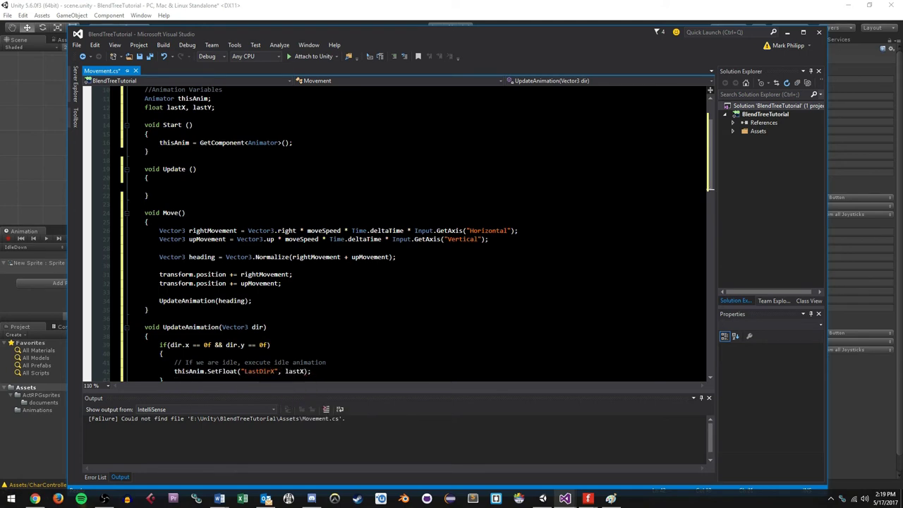
pyautogui.scroll(-2, 416, 234)
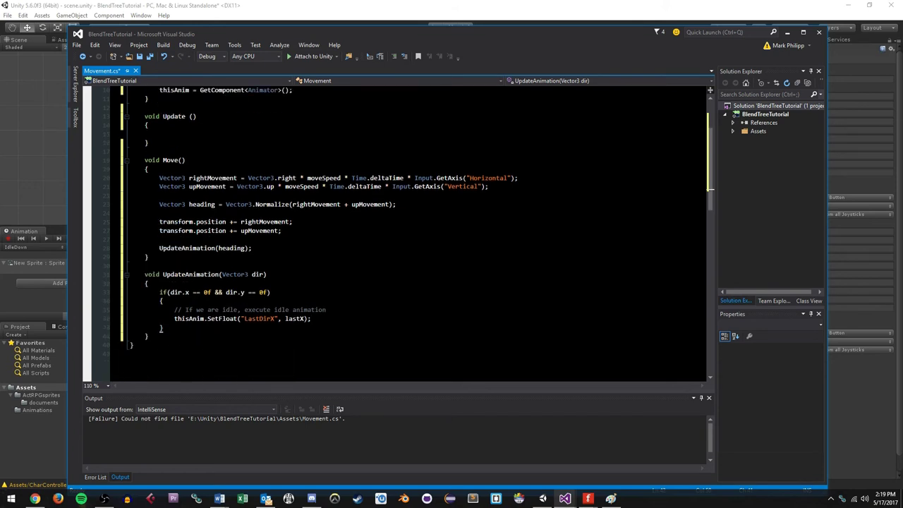
pyautogui.press('Return')
pyautogui.write('thisAnim.Set')
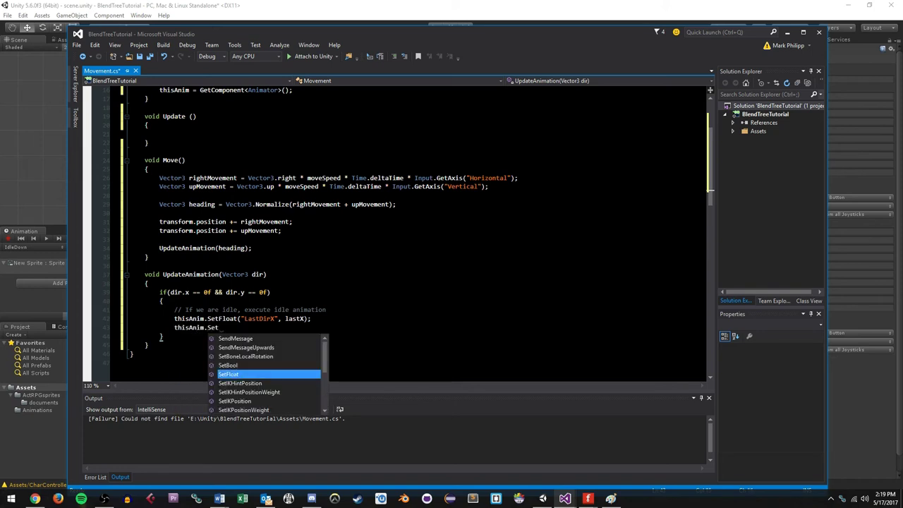
pyautogui.write('Float("LastD')
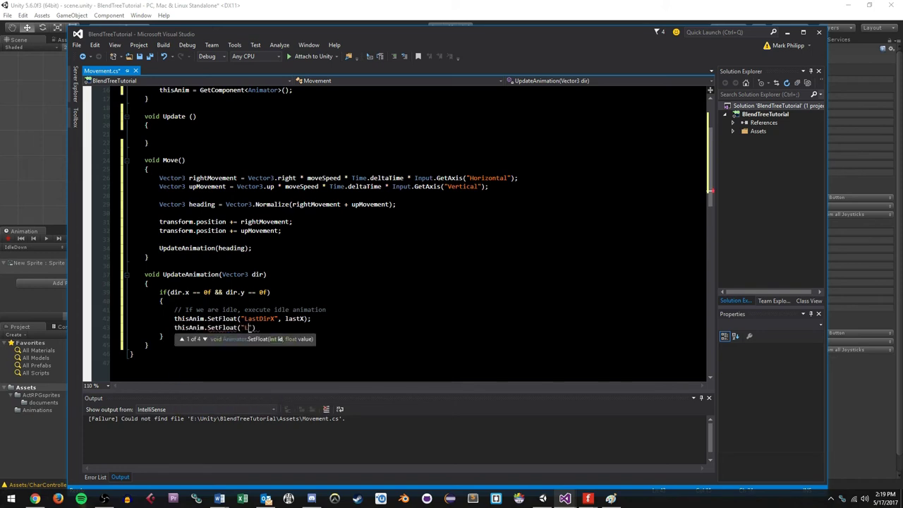
pyautogui.write('irY", lastY);')
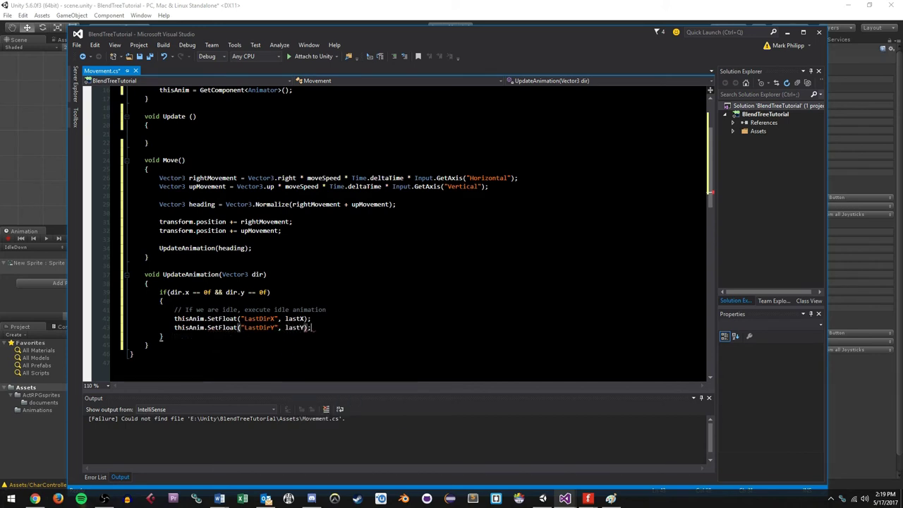
# - Below the two SetFloat lines in the idle block, add thisAnim.SetBool("Moving", false);
pyautogui.press('Return')
pyautogui.write('thisAnim.SetBoo')
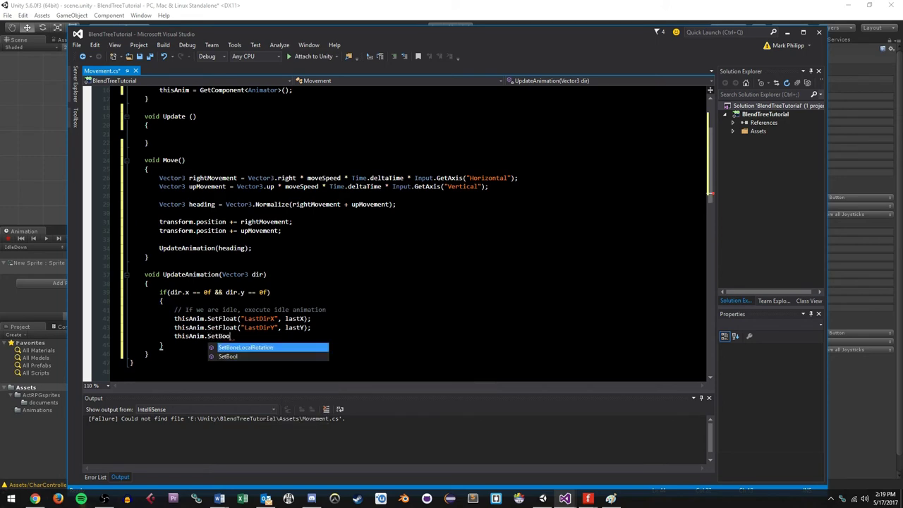
pyautogui.write('l("Moving"')
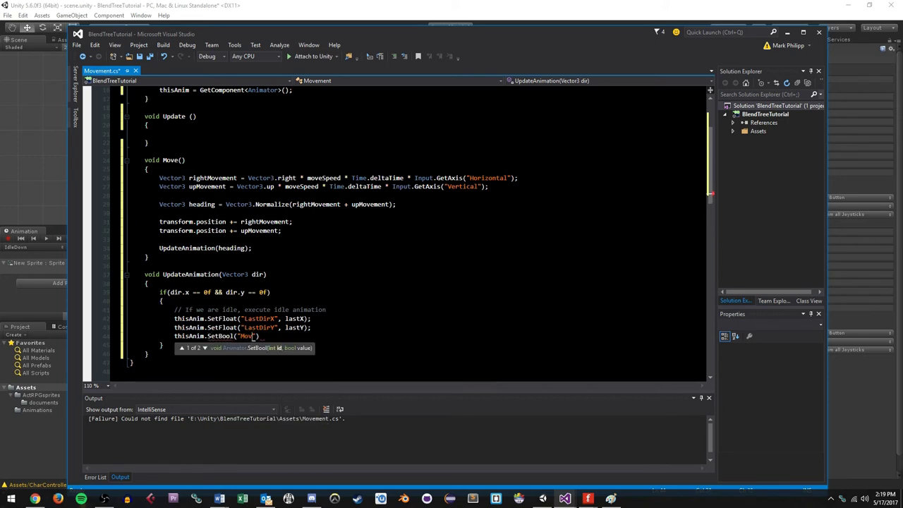
pyautogui.write(', false);')
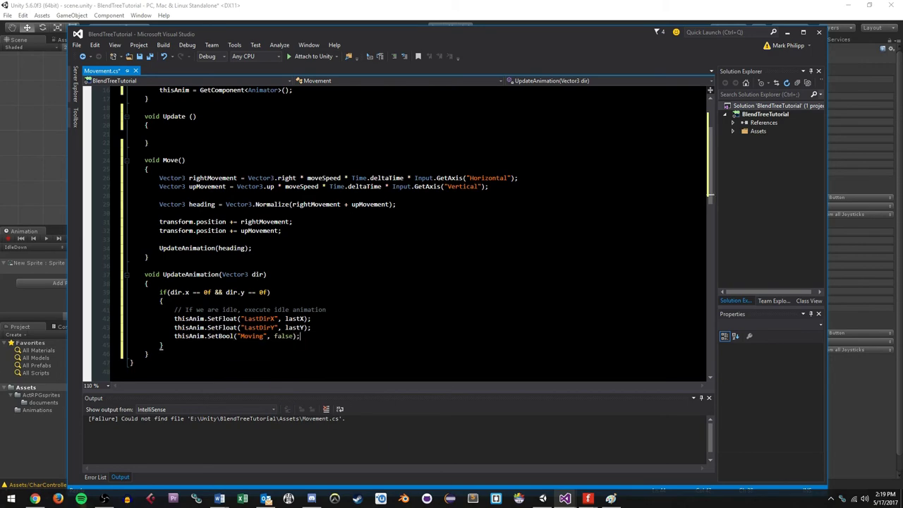
# - Check the bool parameter's name in Unity's Animator, and change the SetBool parameter string in the Visual Studio script to "Movement"
pyautogui.hotkey('alt', 'Tab')
pyautogui.click(107, 41)
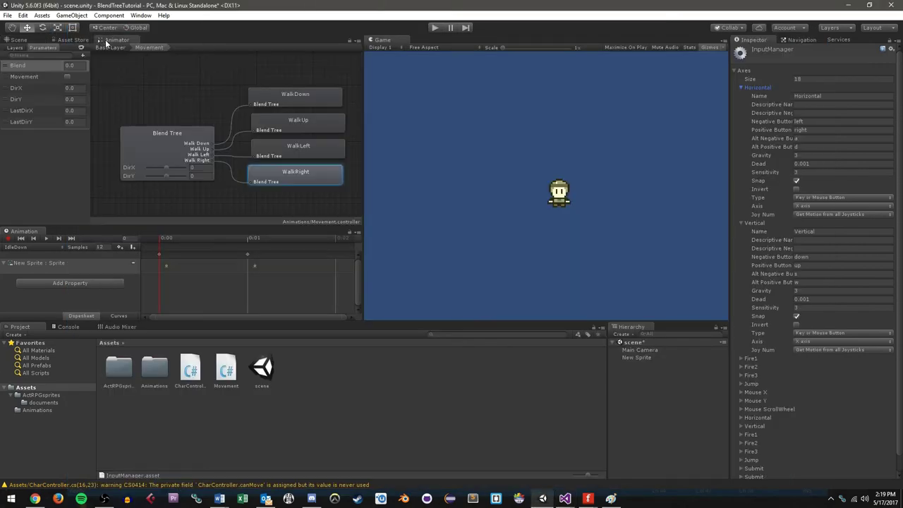
pyautogui.click(20, 41)
pyautogui.hotkey('alt', 'Tab')
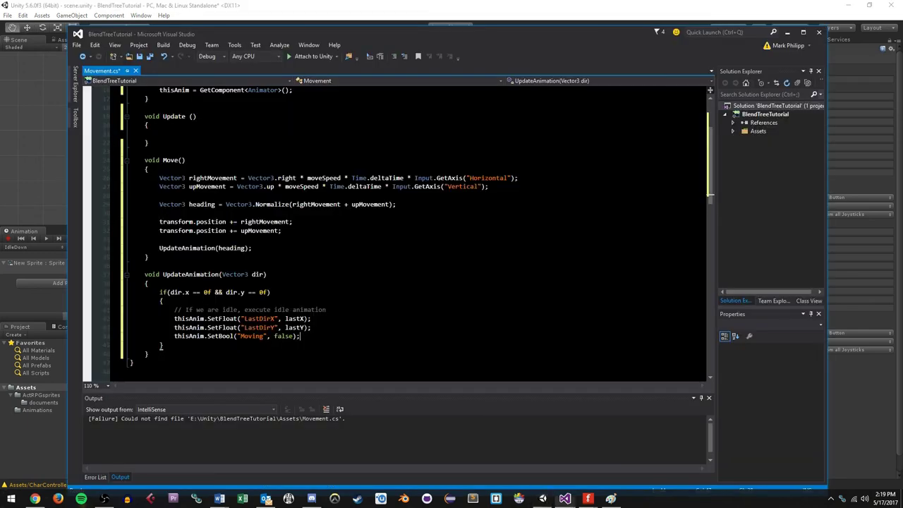
pyautogui.doubleClick(250, 336)
pyautogui.write('Movement')
# - After the if block, add an else block containing lastX = dir.x; and lastY = dir.y; on separate lines
pyautogui.press('Return')
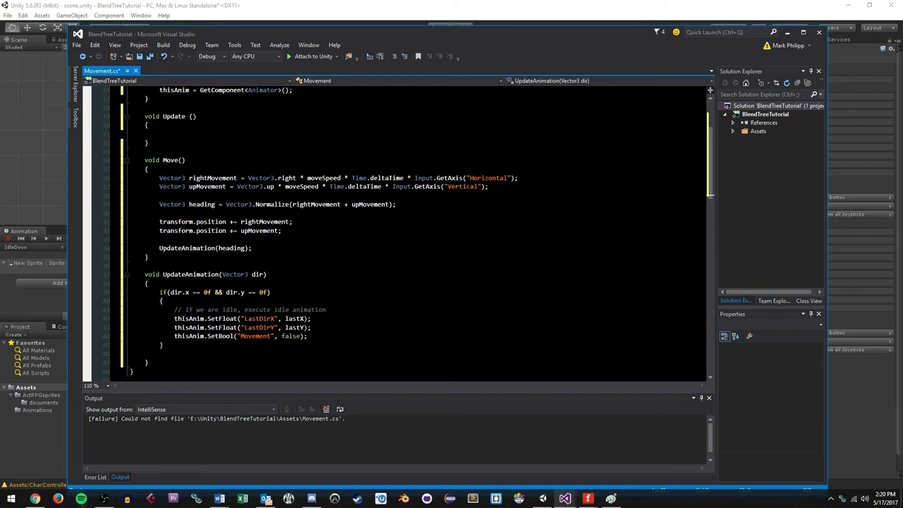
pyautogui.write('else')
pyautogui.press('Return')
pyautogui.write('{')
pyautogui.press('Return')
pyautogui.write('lastX = di')
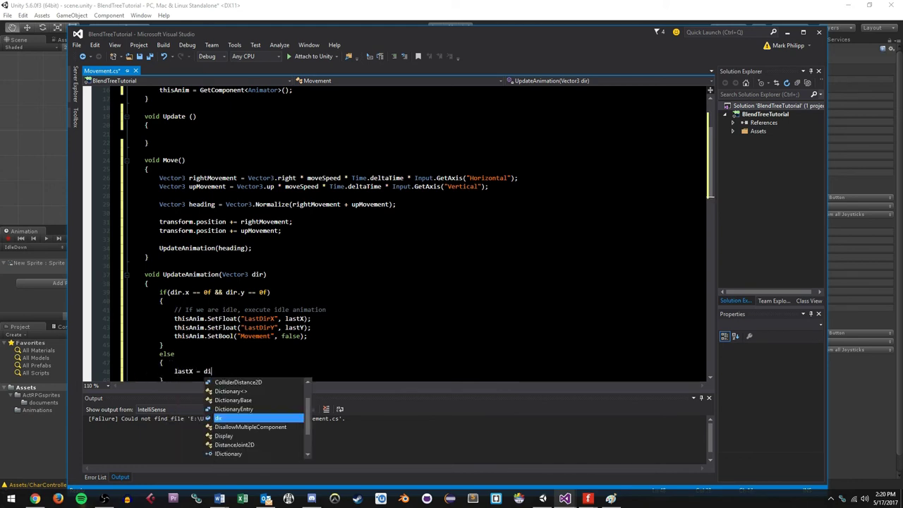
pyautogui.write('r.x;')
pyautogui.press('Return')
pyautogui.write('lastY = ')
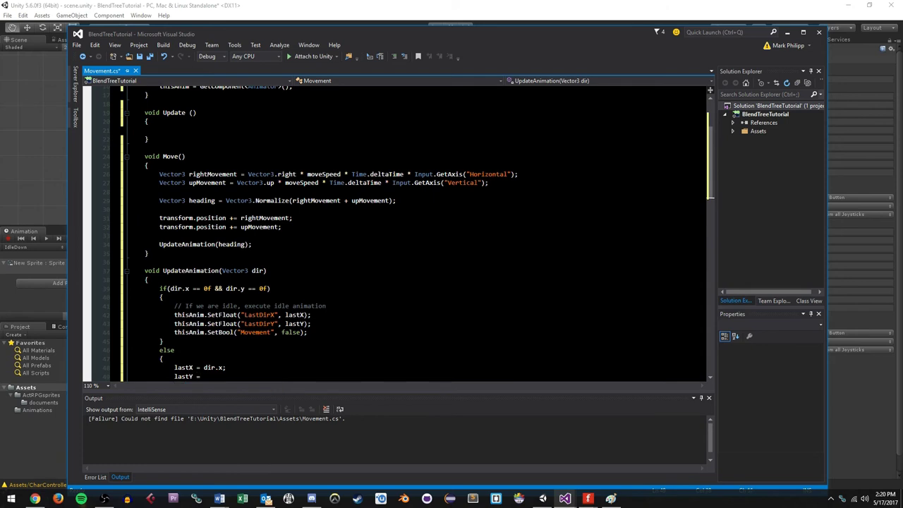
pyautogui.write('dir.y;')
# - At the end of the else block, add thisAnim.SetBool("Movement", true);
pyautogui.press('Return')
pyautogui.write('thisAnim.set')
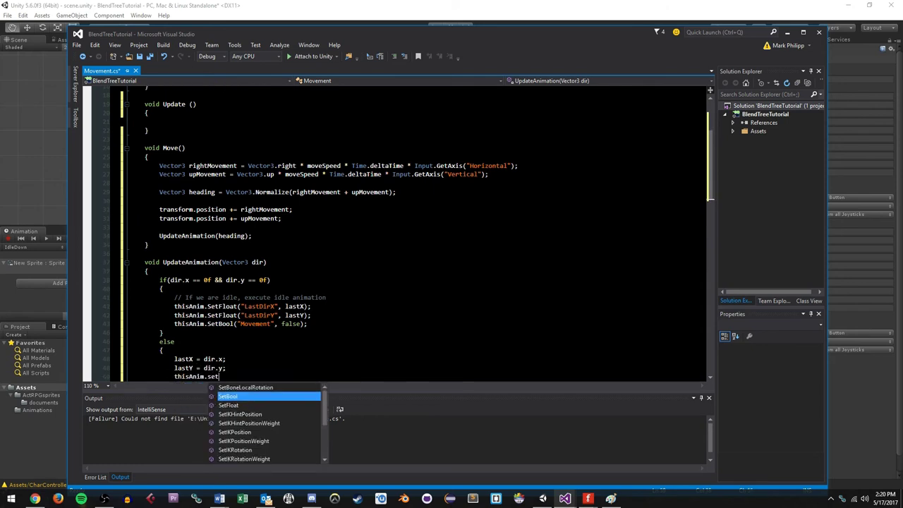
pyautogui.press('Tab')
pyautogui.write('(')
pyautogui.write('"Movement"')
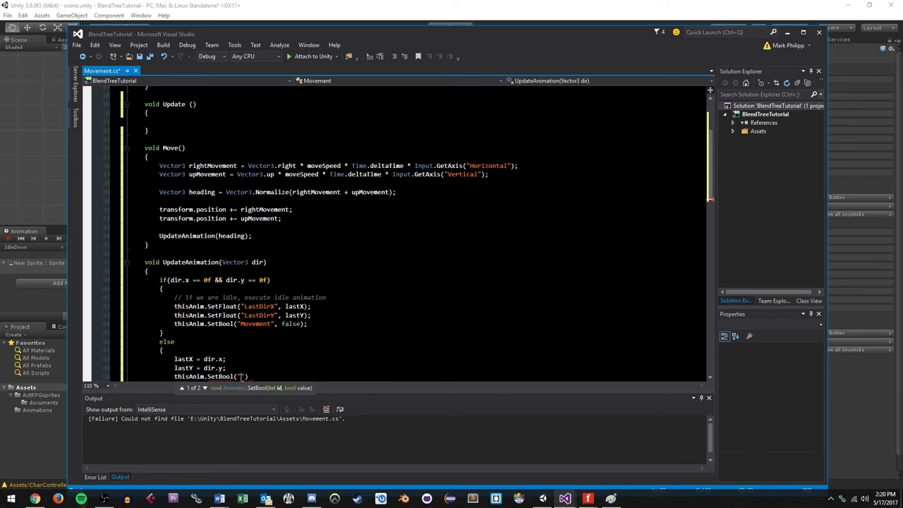
pyautogui.write(', true);')
# - Below the else block, after a blank line, add thisAnim.SetFloat("DirX", dir.x);
pyautogui.press('Down')
pyautogui.press('Return')
pyautogui.press('Return')
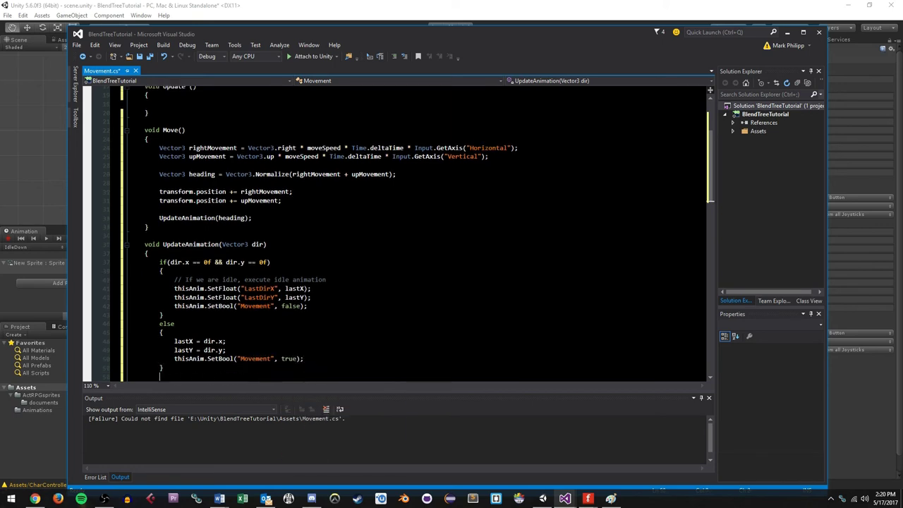
pyautogui.write('thisAnim.')
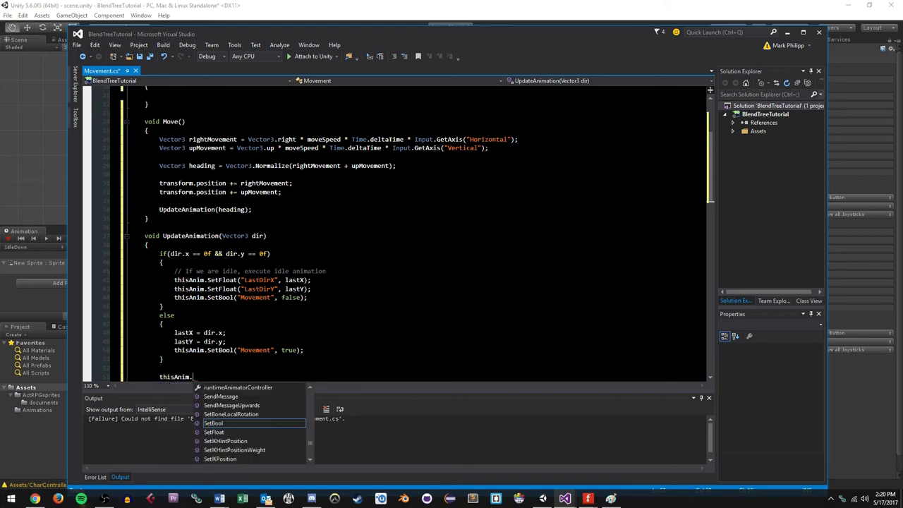
pyautogui.write('SetFloat("DirX", dir.')
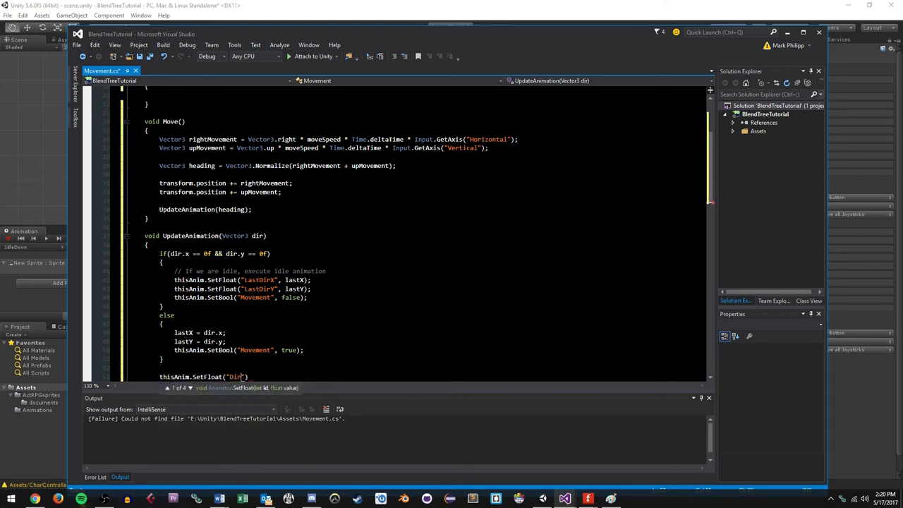
pyautogui.write('x);')
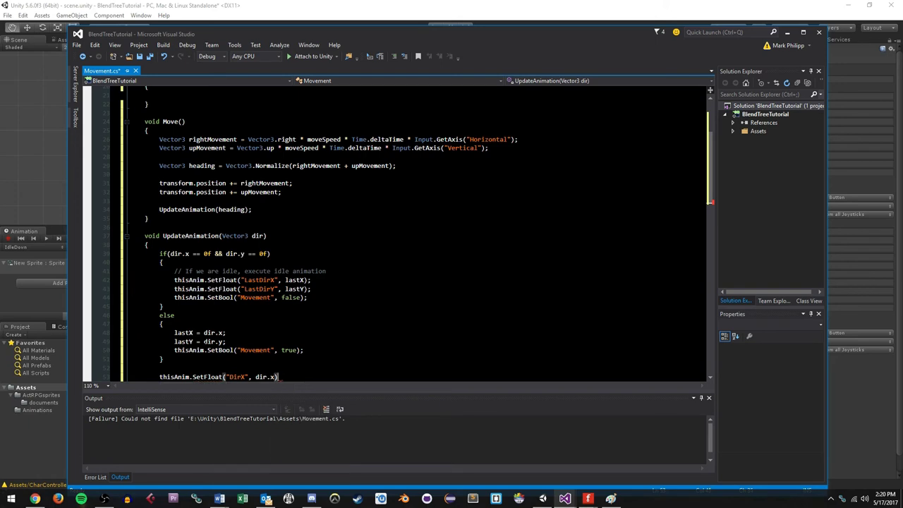
# - Below the DirX line, add thisAnim.SetFloat("DirY", dir.y); to finish UpdateAnimation
pyautogui.press('Return')
pyautogui.write('thisan')
pyautogui.write('.SetFloat("D')
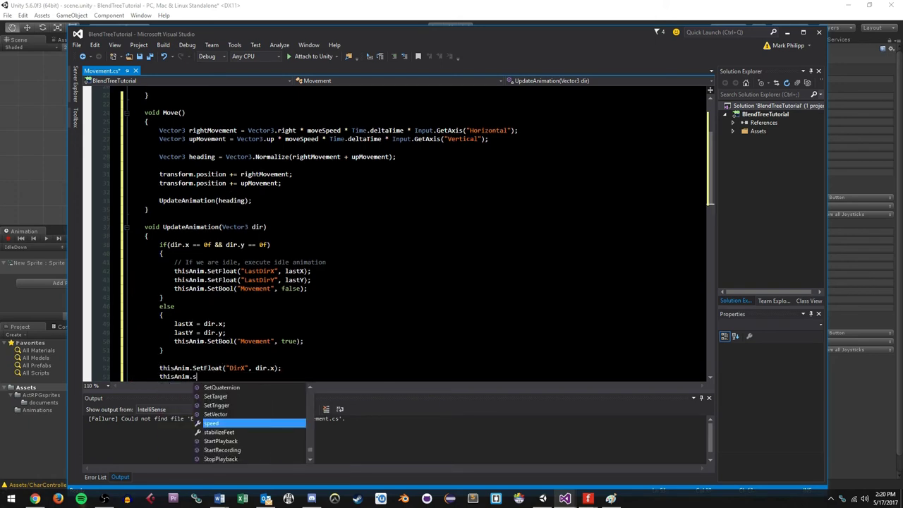
pyautogui.write('irY", dir')
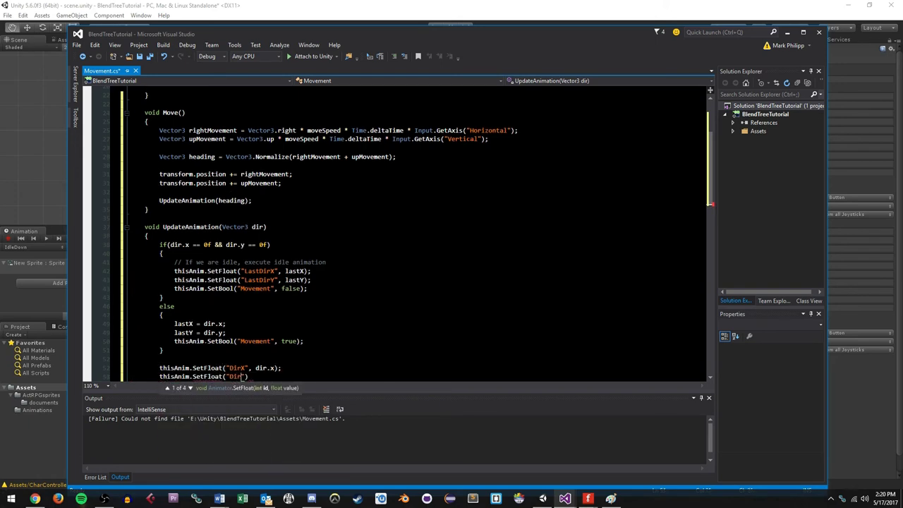
pyautogui.write('.y);')
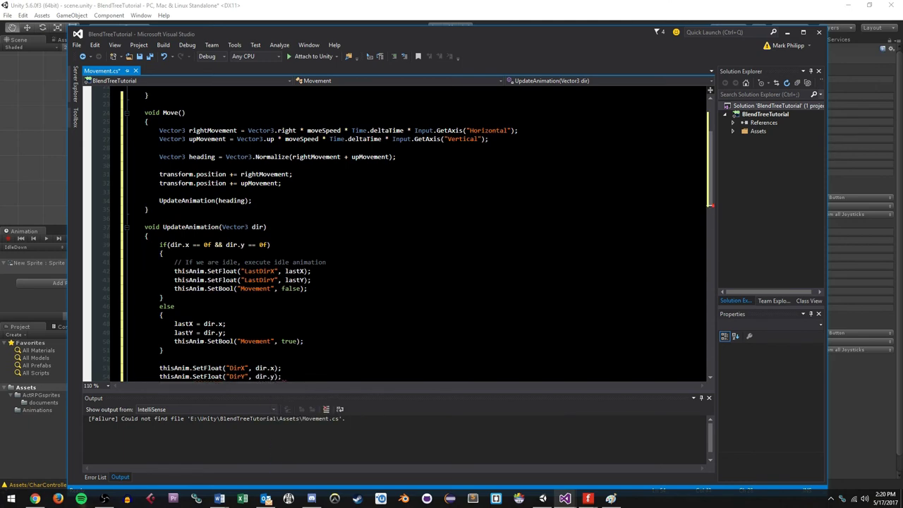
# - Review the finished UpdateAnimation method, highlighting its whole idle if block
pyautogui.scroll(-1, 395, 233)
pyautogui.scroll(-1, 395, 233)
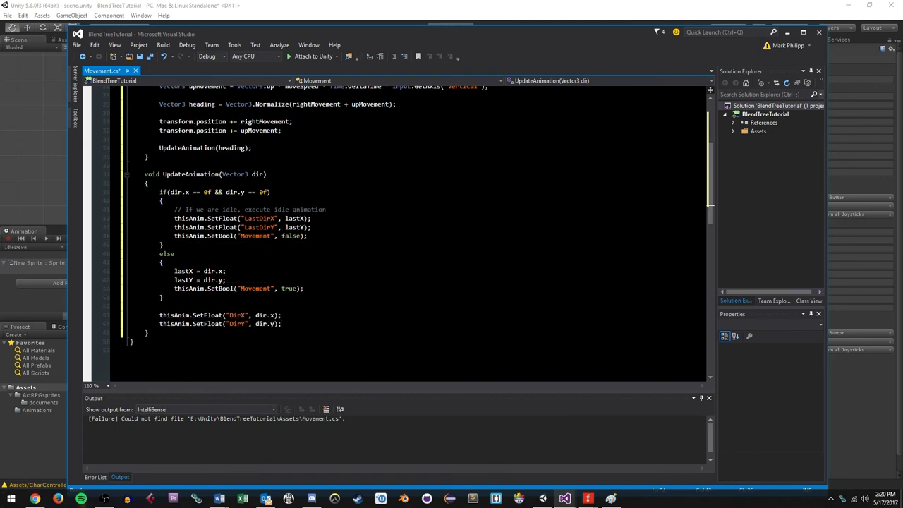
pyautogui.moveTo(160, 192); pyautogui.dragTo(164, 245)
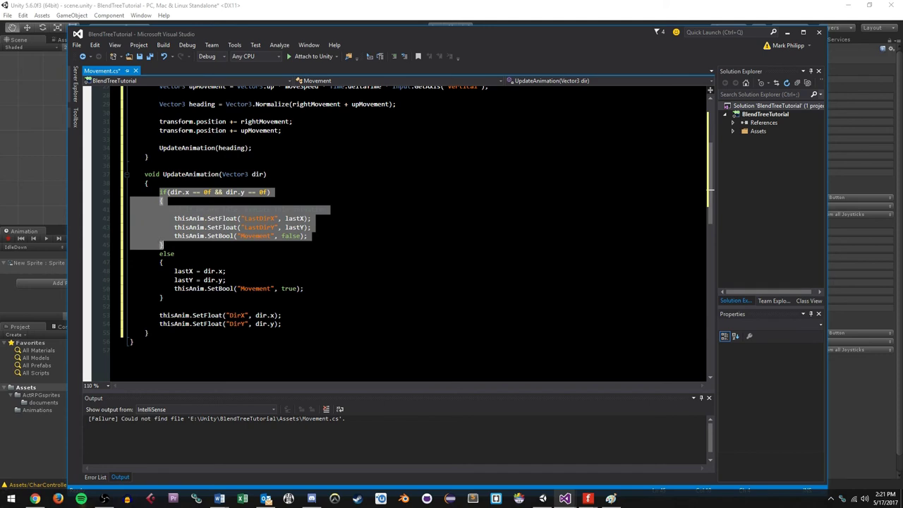
pyautogui.click(311, 218)
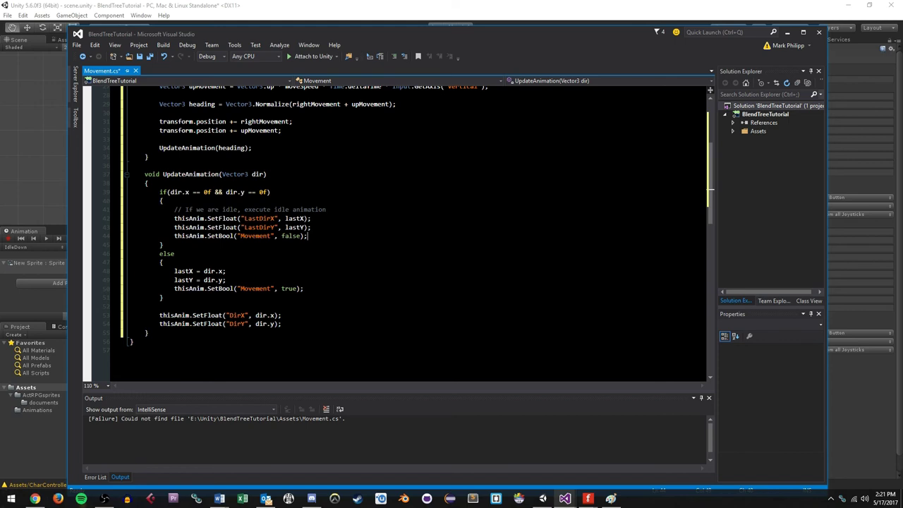
# - Switch to Unity and inspect the condition of the Movement to Idle transition on the Animator's base layer
pyautogui.hotkey('alt', 'Tab')
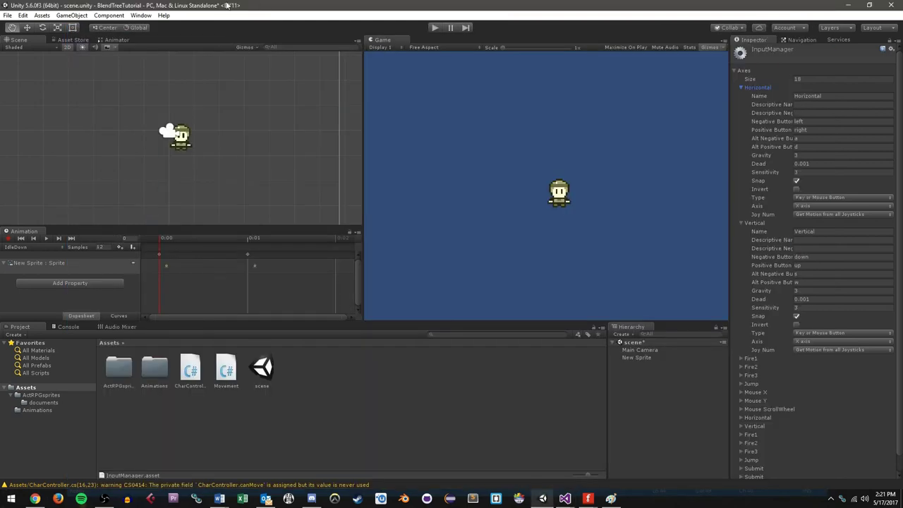
pyautogui.click(116, 40)
pyautogui.click(100, 48)
pyautogui.moveTo(207, 79)
pyautogui.mouseDown(button='middle')
pyautogui.moveTo(209, 92)
pyautogui.moveTo(215, 81)
pyautogui.mouseUp(button='middle')
pyautogui.click(223, 108)
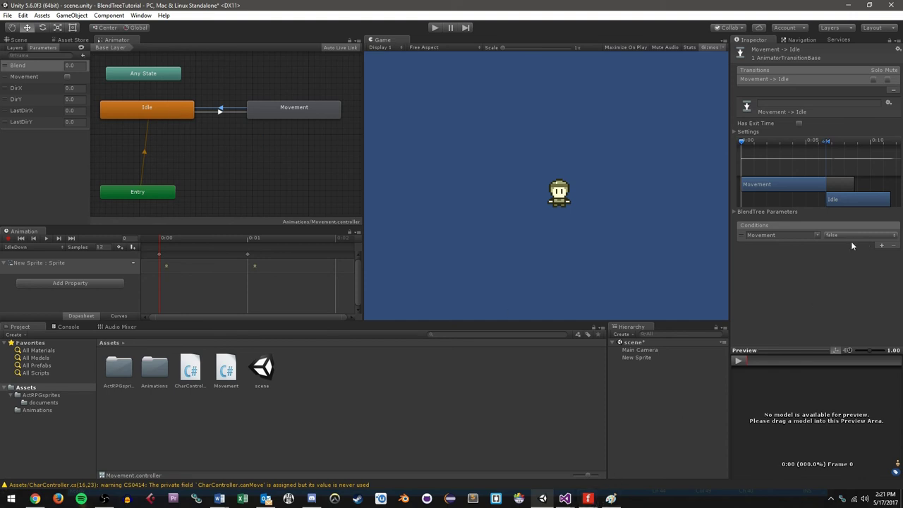
# - Return to Movement.cs in Visual Studio and review the idle block's SetFloat lines and its Movement SetBool line
pyautogui.moveTo(565, 499)
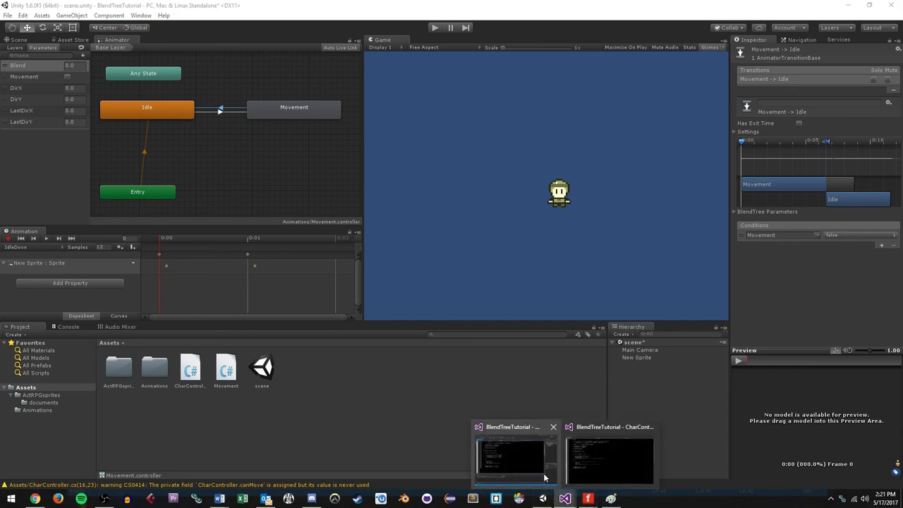
pyautogui.click(532, 467)
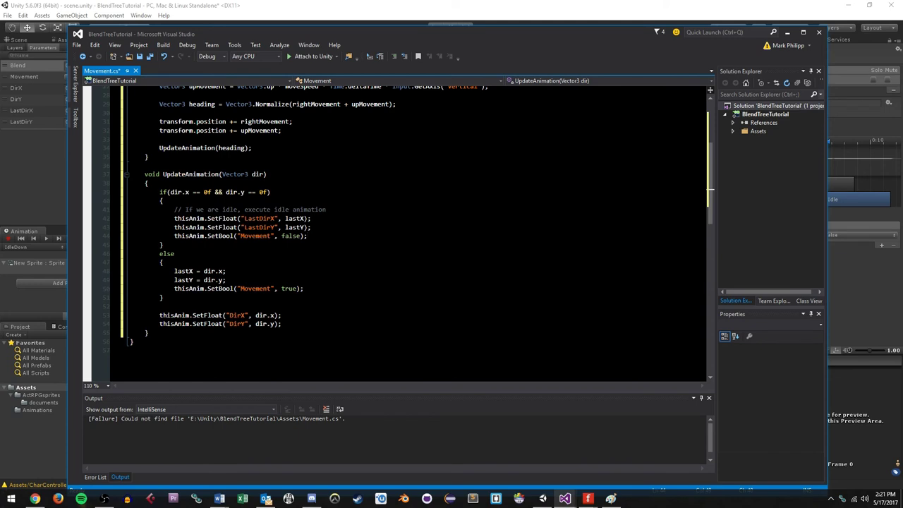
pyautogui.moveTo(174, 209); pyautogui.dragTo(311, 219)
pyautogui.click(312, 227)
pyautogui.moveTo(308, 236); pyautogui.dragTo(159, 237)
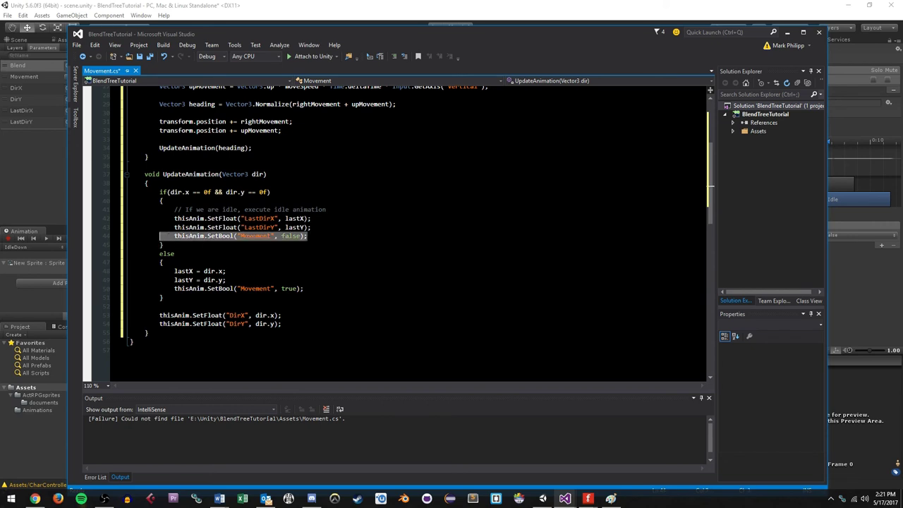
# - Switch back to Unity and examine the transition into Idle and the Idle state's settings in the Animator
pyautogui.hotkey('alt', 'Tab')
pyautogui.click(257, 111)
pyautogui.click(218, 109)
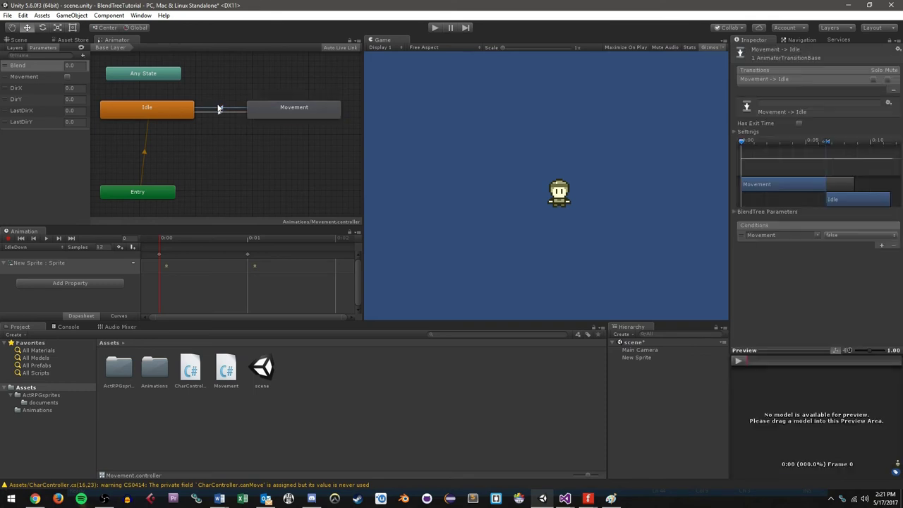
pyautogui.click(172, 113)
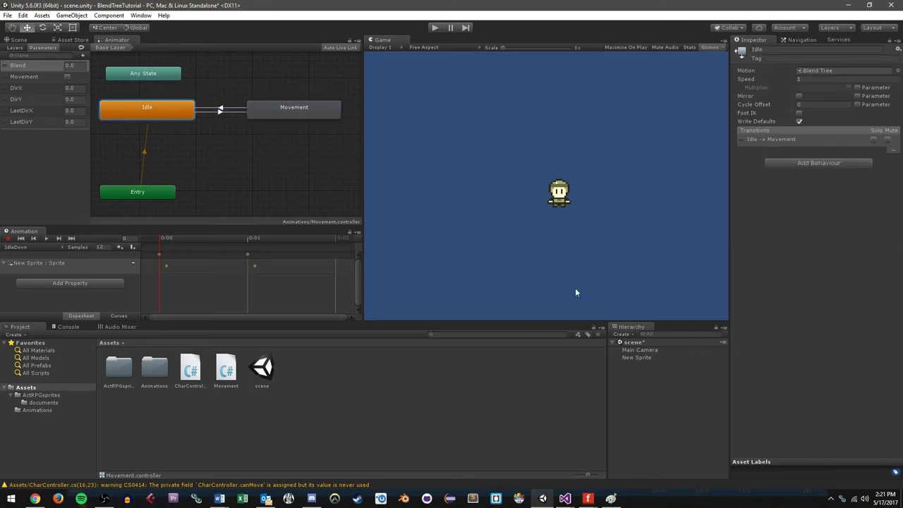
# - Return to Movement.cs in Visual Studio and review the else block's lastX and lastY assignments from dir
pyautogui.moveTo(565, 499)
pyautogui.click(525, 464)
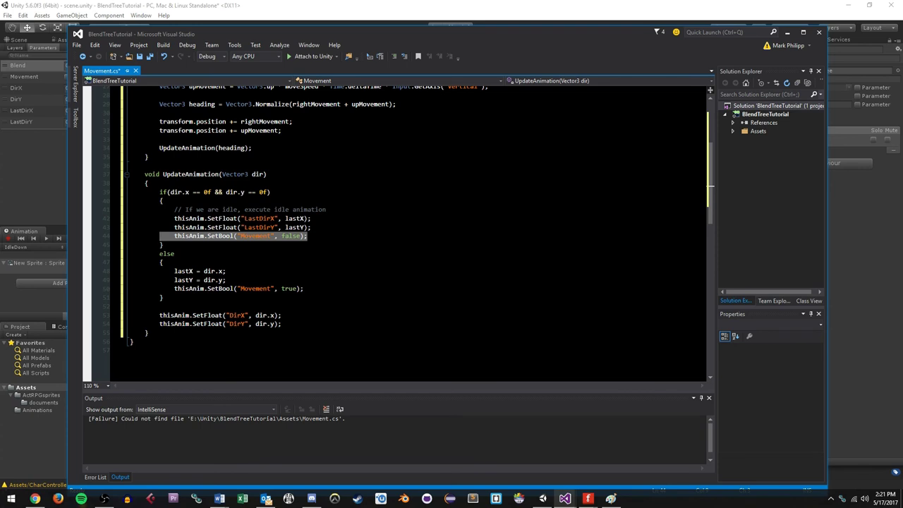
pyautogui.click(163, 263)
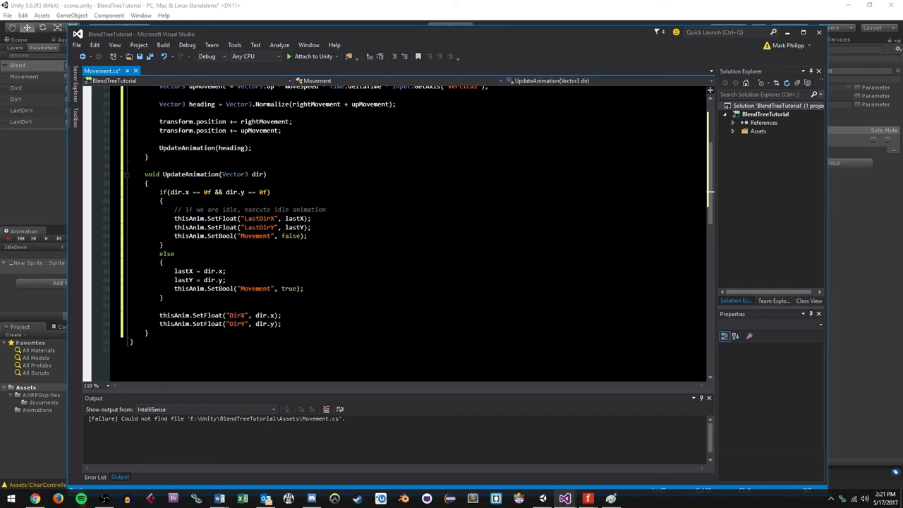
pyautogui.moveTo(175, 271); pyautogui.dragTo(193, 271)
pyautogui.click(212, 271)
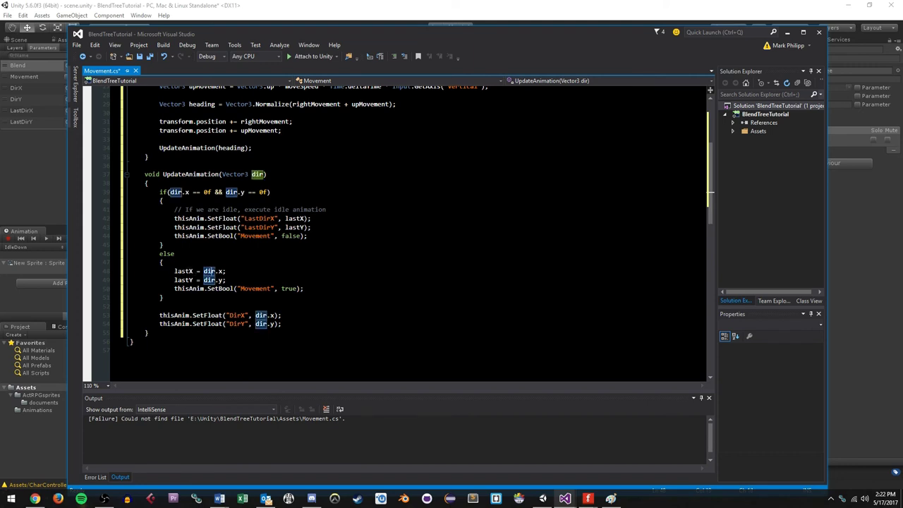
pyautogui.click(218, 280)
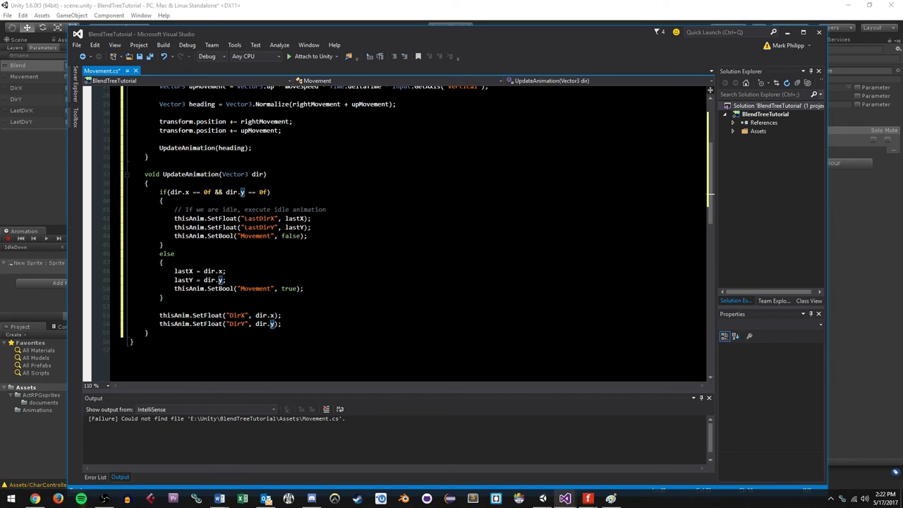
# - Compare UpdateAnimation's idle if condition and block with its else block, including the SetBool line that sets Movement to true
pyautogui.click(212, 201)
pyautogui.moveTo(270, 192); pyautogui.dragTo(171, 192)
pyautogui.click(177, 191)
pyautogui.moveTo(130, 271); pyautogui.dragTo(234, 288)
pyautogui.moveTo(159, 192); pyautogui.dragTo(163, 245)
pyautogui.click(163, 245)
pyautogui.moveTo(130, 253); pyautogui.dragTo(163, 298)
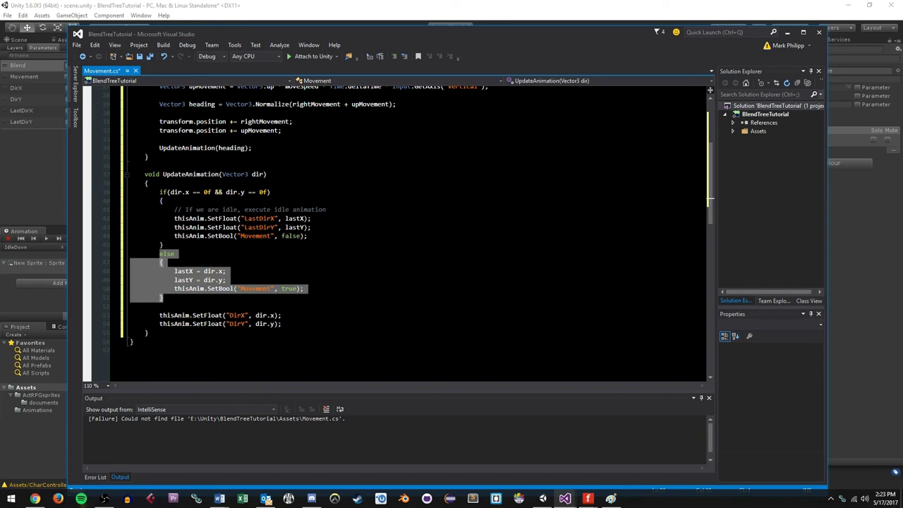
pyautogui.click(166, 263)
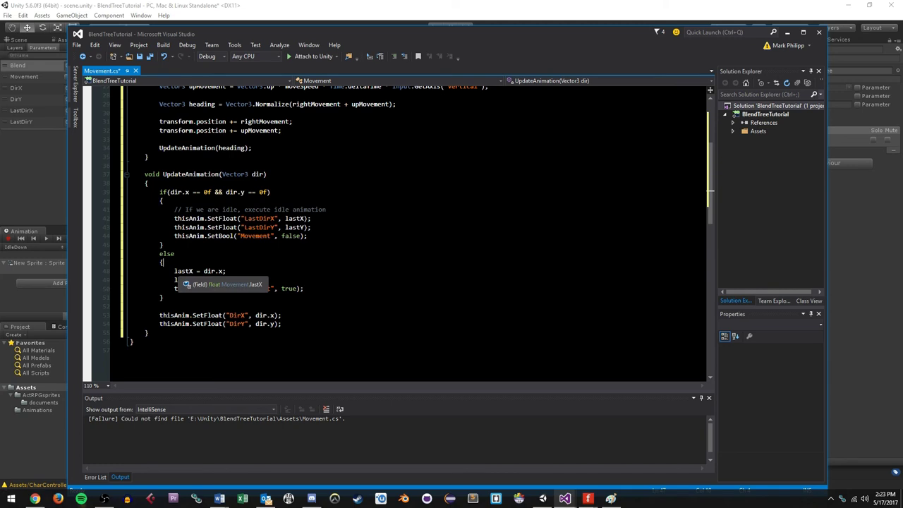
pyautogui.moveTo(170, 191); pyautogui.dragTo(307, 236)
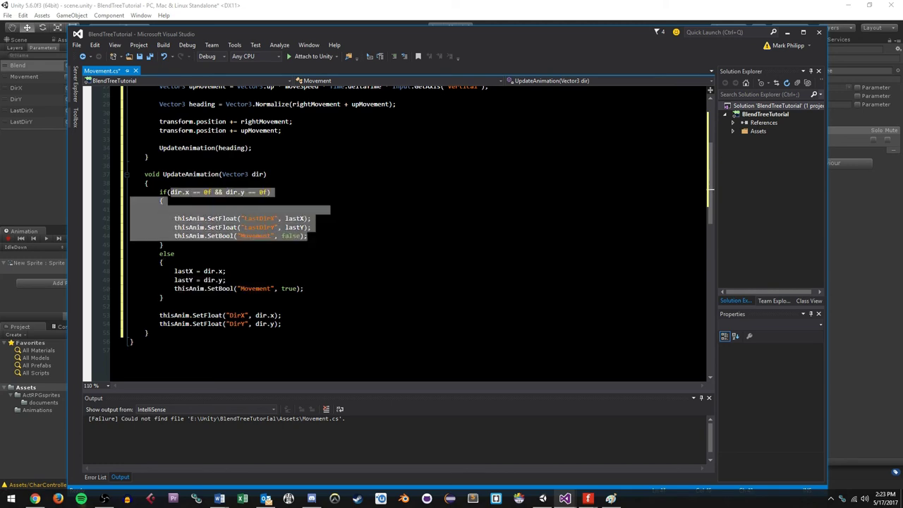
pyautogui.click(307, 237)
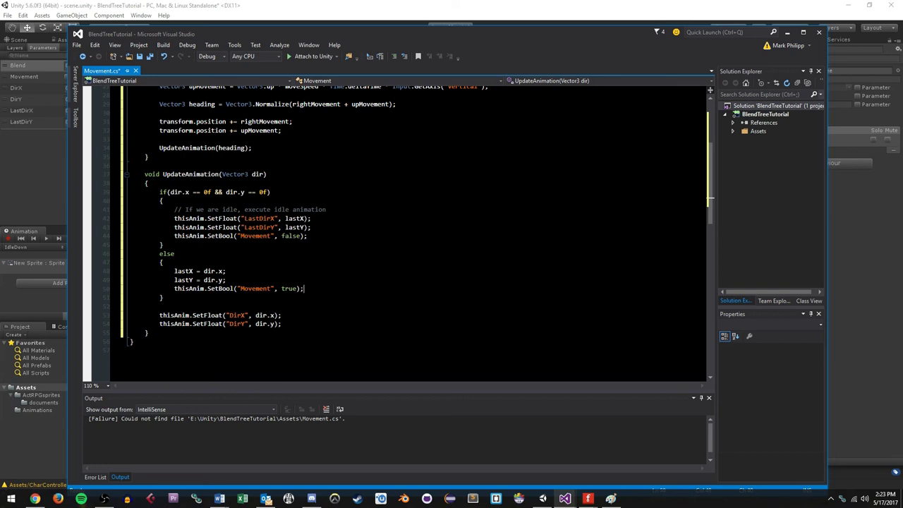
pyautogui.moveTo(305, 289); pyautogui.dragTo(244, 289)
pyautogui.click(244, 288)
# - Switch to Unity and inspect the Idle to Movement transition's condition and the two states it connects
pyautogui.hotkey('alt', 'Tab')
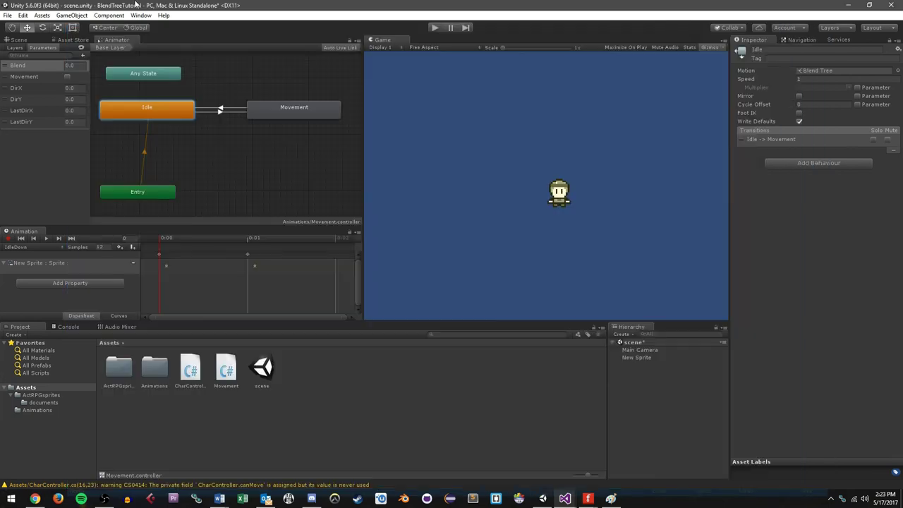
pyautogui.click(219, 111)
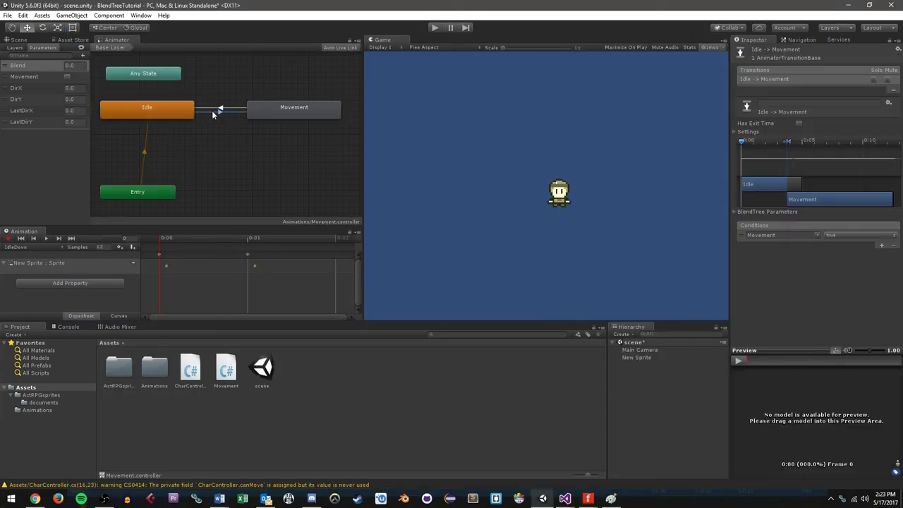
pyautogui.click(177, 114)
pyautogui.click(300, 108)
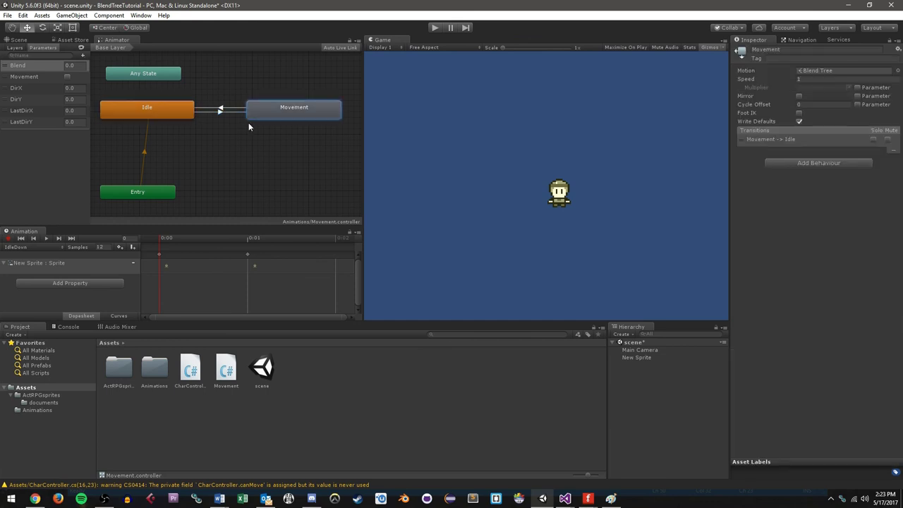
pyautogui.click(241, 127)
pyautogui.click(218, 112)
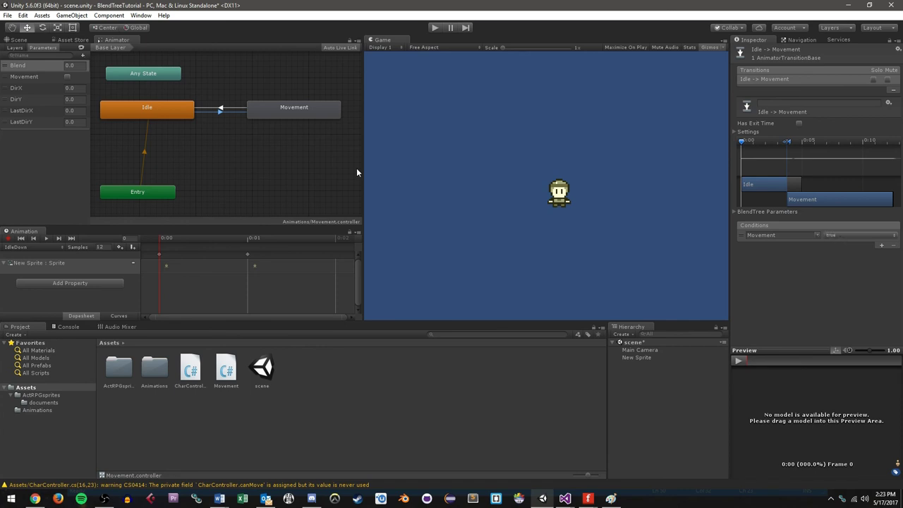
# - Return to Visual Studio and review the DirX and DirY SetFloat lines at the end of UpdateAnimation
pyautogui.hotkey('alt', 'Tab')
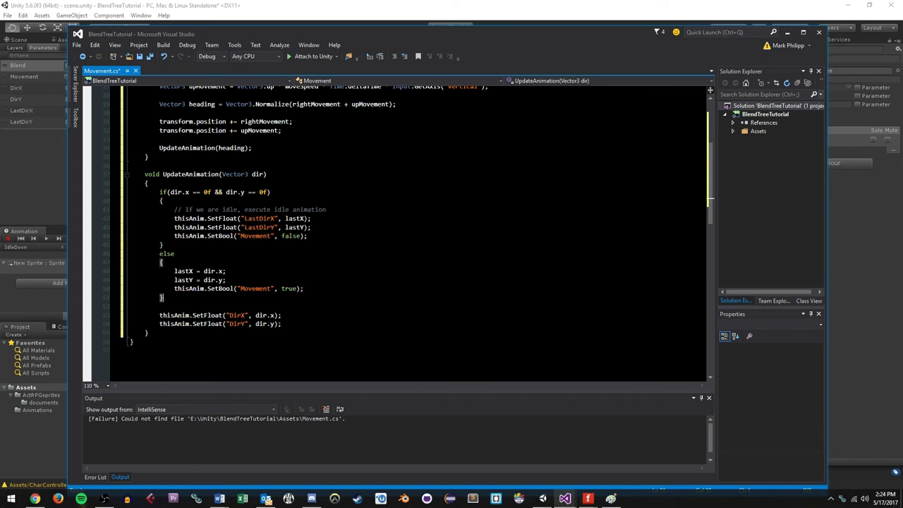
pyautogui.click(229, 316)
pyautogui.click(232, 315)
pyautogui.moveTo(256, 316); pyautogui.dragTo(274, 315)
pyautogui.click(271, 324)
pyautogui.doubleClick(236, 315)
pyautogui.doubleClick(237, 323)
pyautogui.click(244, 315)
pyautogui.doubleClick(236, 315)
pyautogui.doubleClick(236, 324)
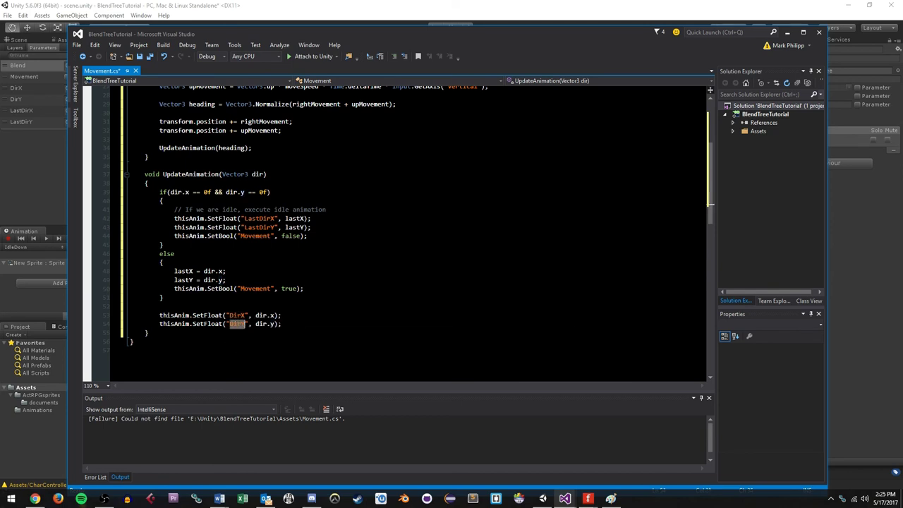
pyautogui.click(261, 324)
# - Switch to Unity, open the Movement blend tree and examine its DirX and DirY parameters
pyautogui.click(186, 9)
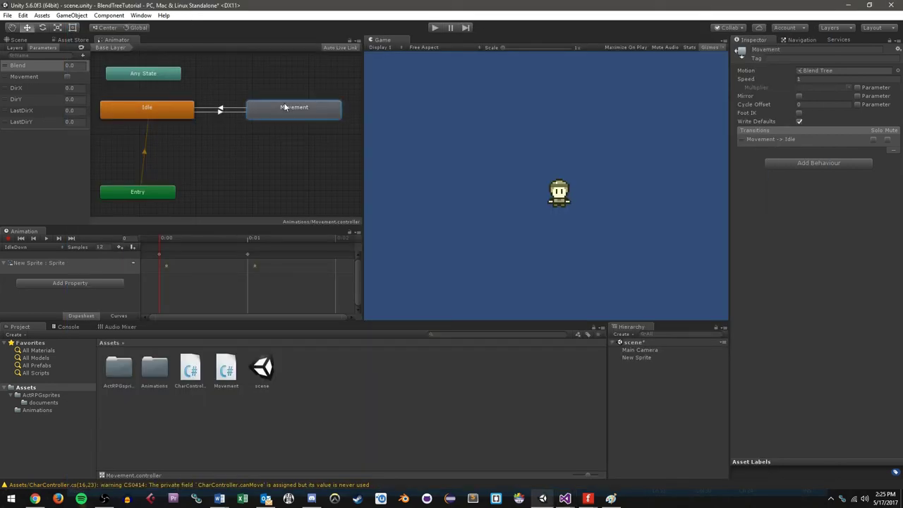
pyautogui.doubleClick(284, 102)
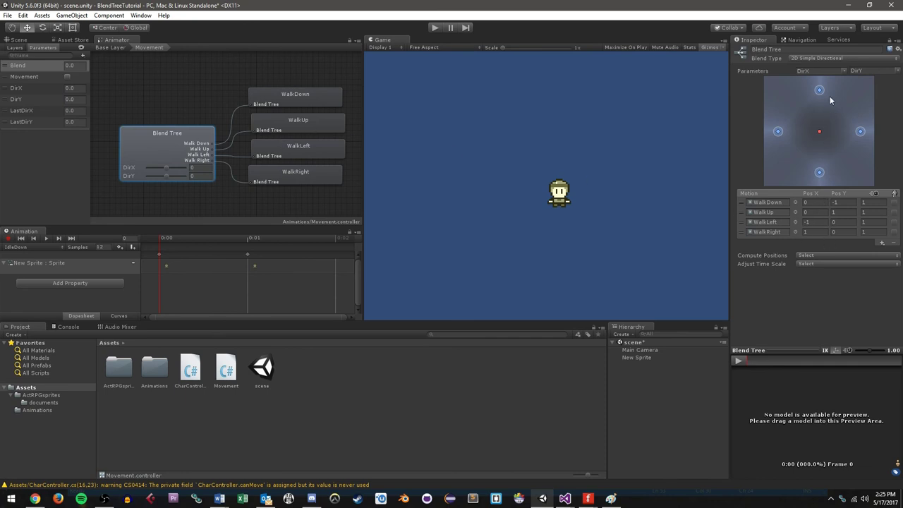
pyautogui.click(829, 71)
pyautogui.click(876, 72)
# - Go back to Visual Studio and review the else block's Movement SetBool line together with the closing SetFloat lines
pyautogui.click(566, 499)
pyautogui.click(515, 458)
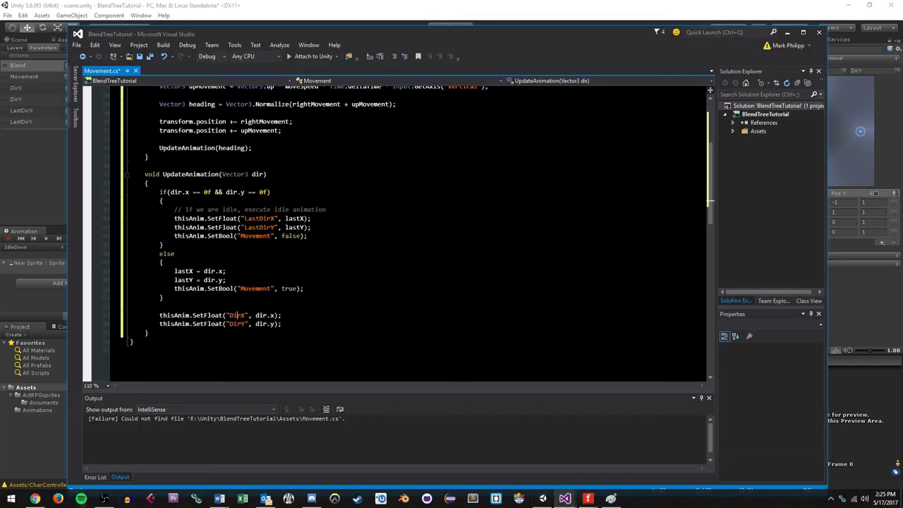
pyautogui.tripleClick(250, 290)
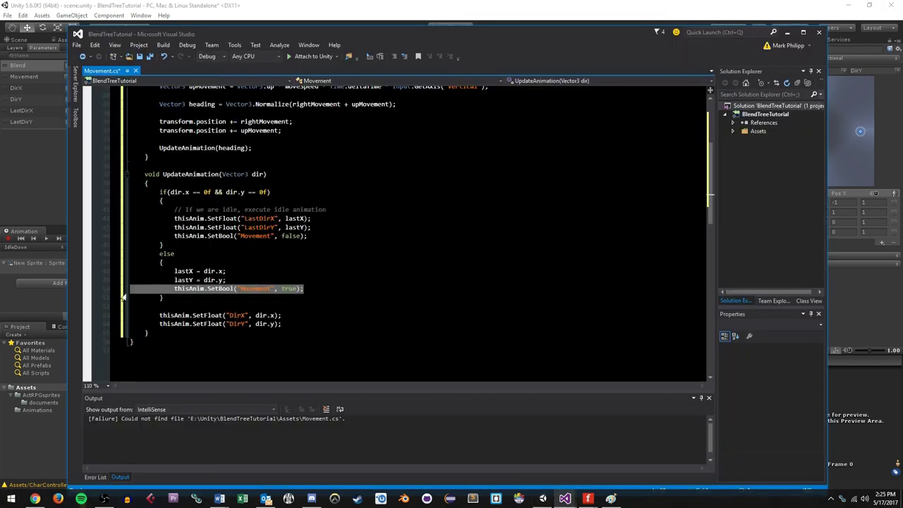
pyautogui.click(250, 289)
pyautogui.moveTo(304, 288); pyautogui.dragTo(282, 324)
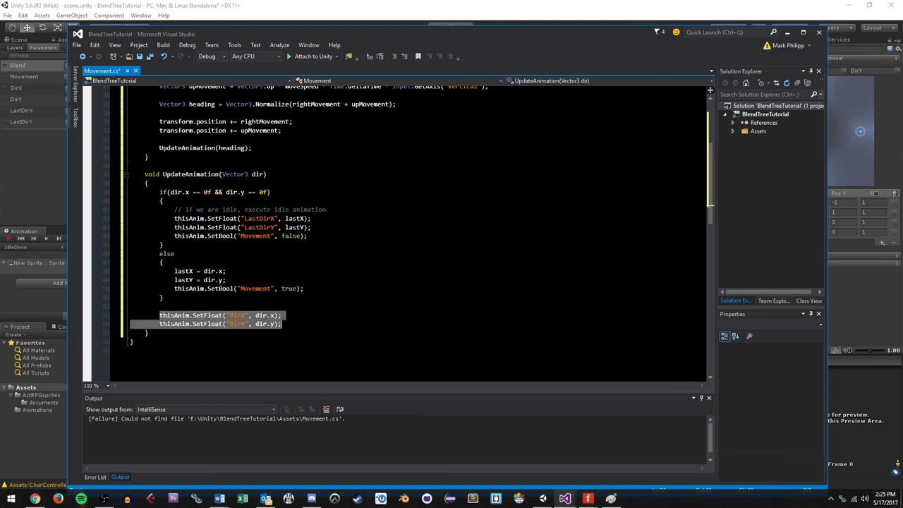
pyautogui.moveTo(304, 288); pyautogui.dragTo(281, 324)
pyautogui.click(282, 324)
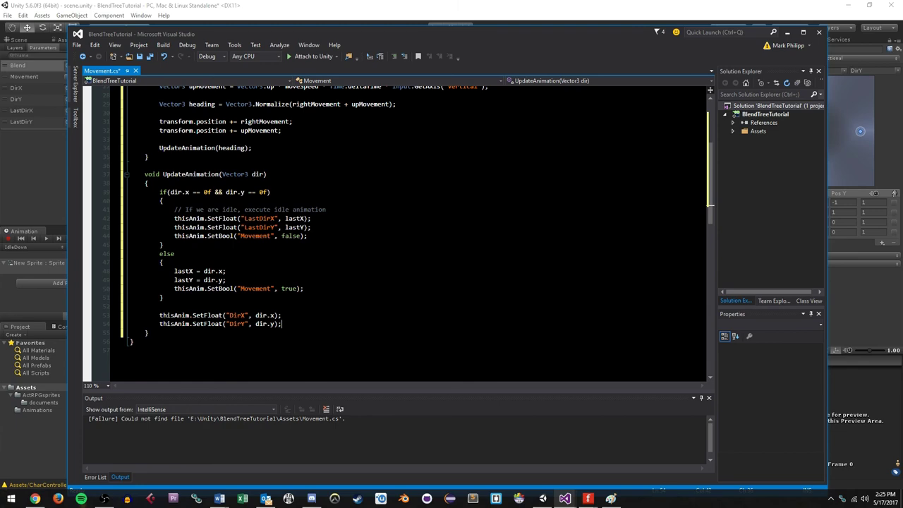
# - Add a Move(); call to the Update method of Movement.cs and save the script
pyautogui.scroll(7, 396, 233)
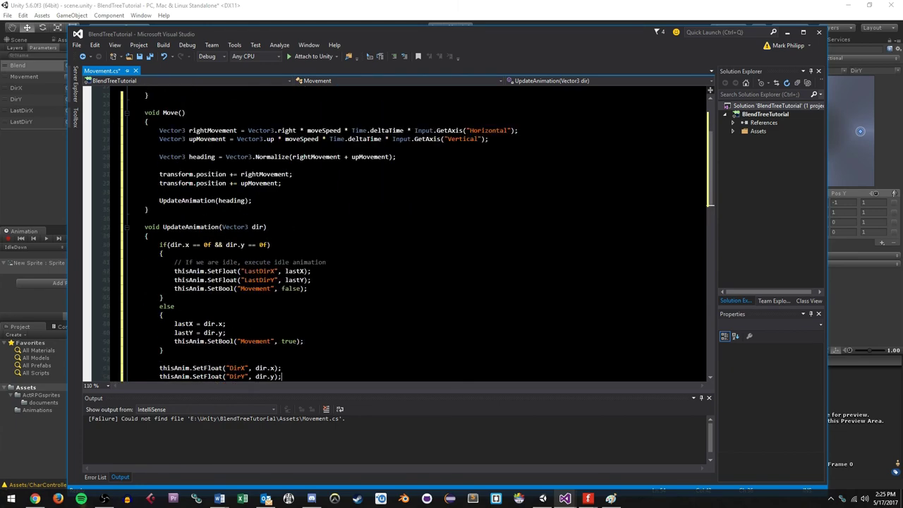
pyautogui.click(159, 218)
pyautogui.write('Move();')
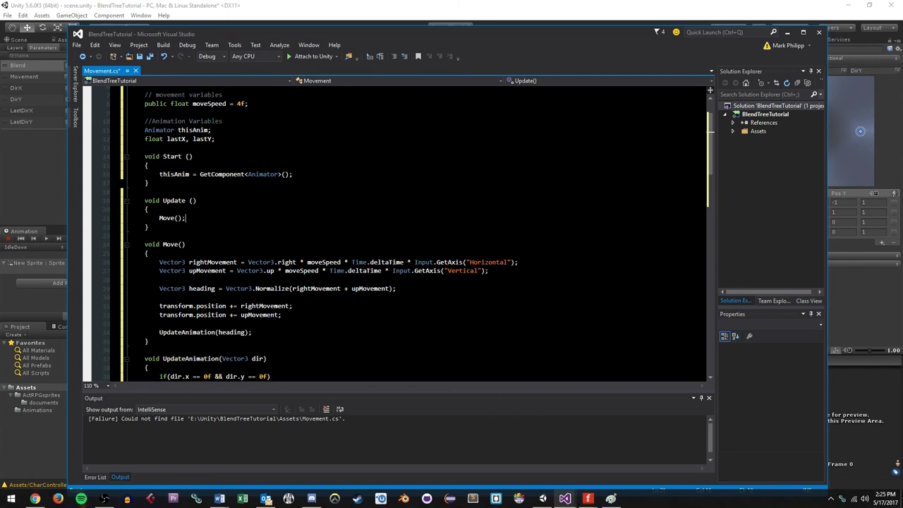
pyautogui.scroll(1, 146, 244)
pyautogui.moveTo(144, 270); pyautogui.dragTo(282, 343)
pyautogui.hotkey('ctrl', 'Home')
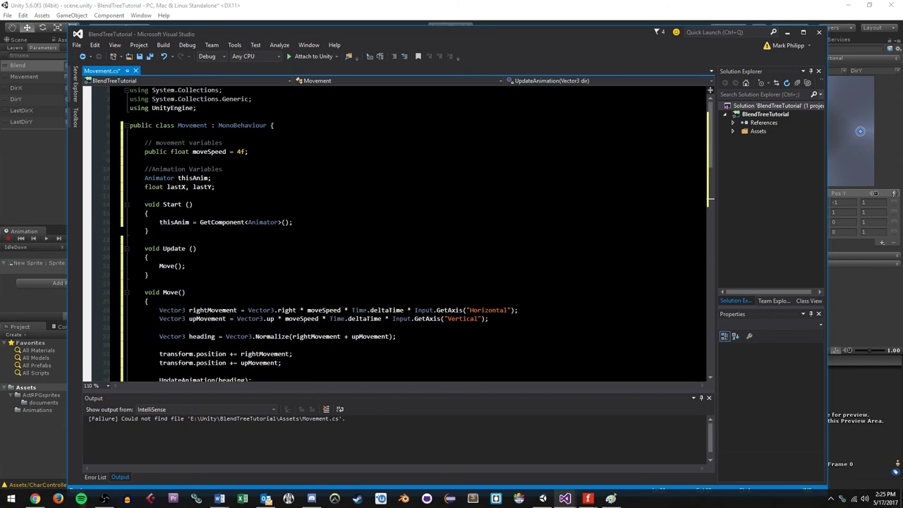
pyautogui.hotkey('ctrl', 's')
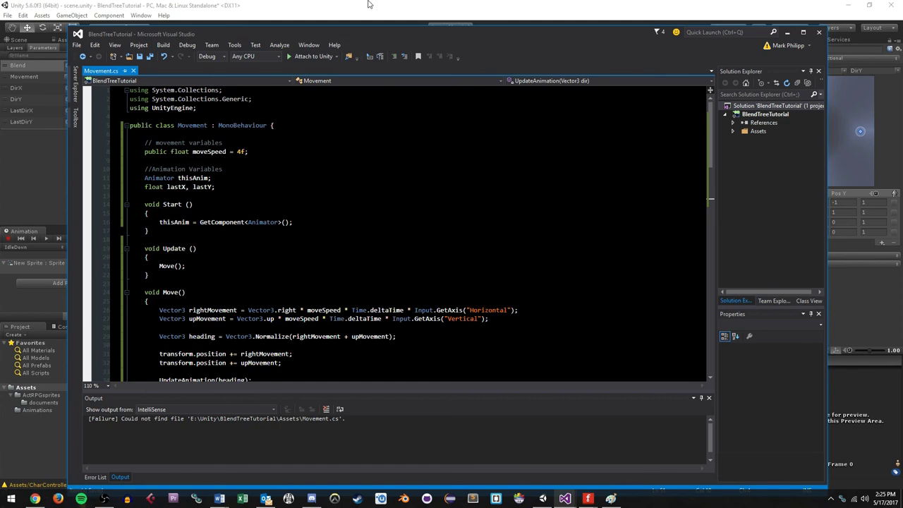
# - Switch to Unity, select New Sprite in the scene and start play mode
pyautogui.hotkey('alt', 'Tab')
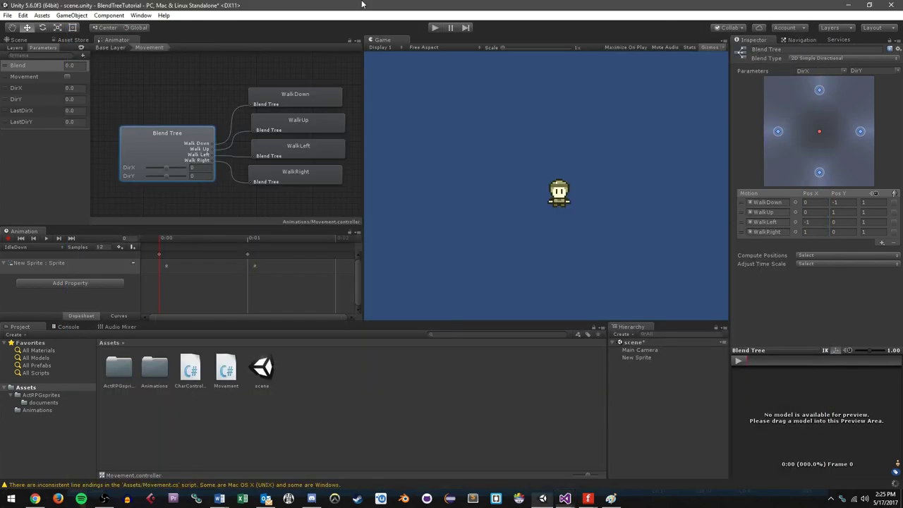
pyautogui.click(653, 358)
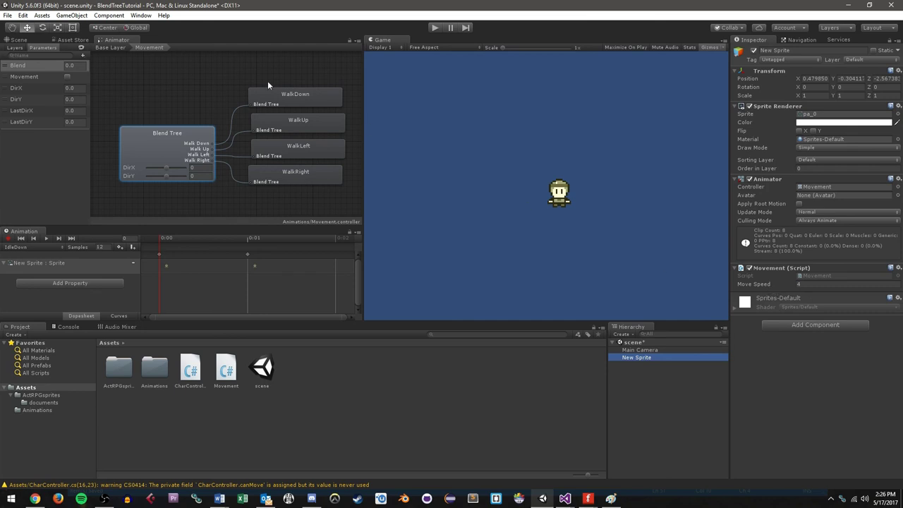
pyautogui.click(435, 27)
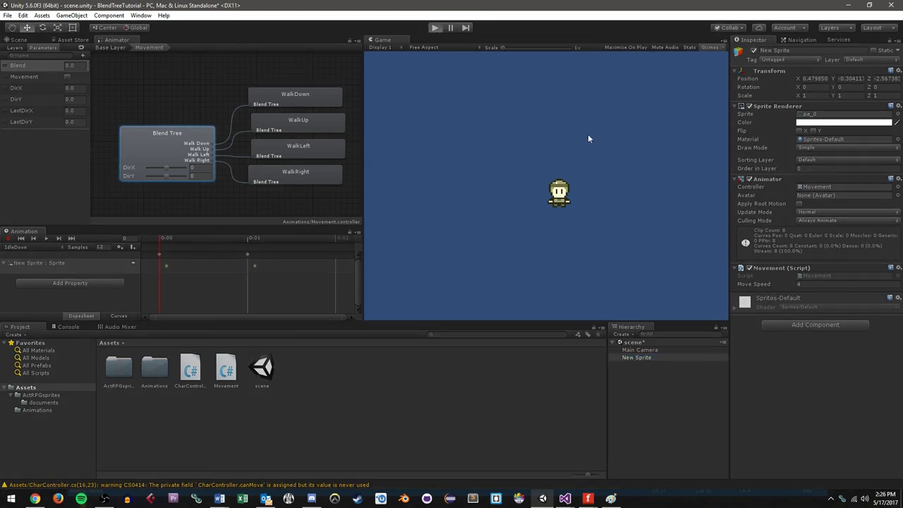
# - Walk the character up, down, left, right and diagonally in the running game to test the walk and idle animations
pyautogui.press('Left')
pyautogui.press('Down')
pyautogui.press('Right')
pyautogui.press('Up')
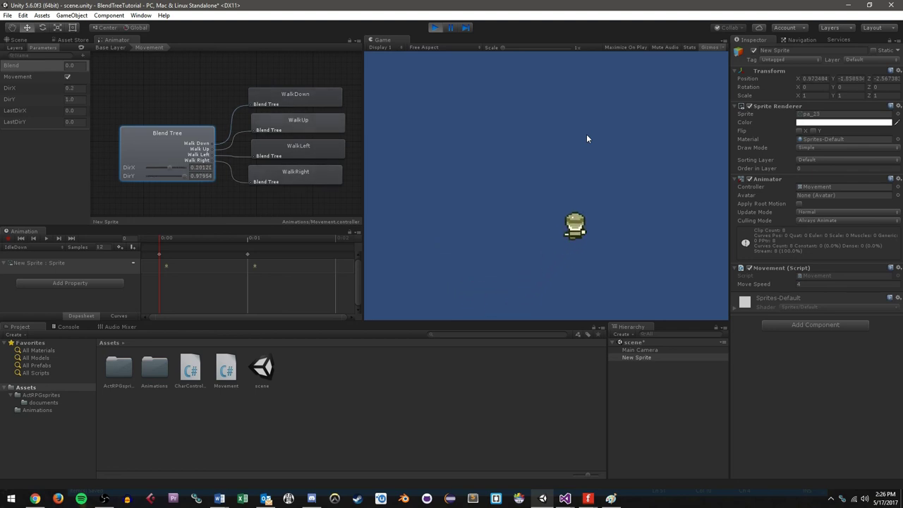
pyautogui.press('Left')
pyautogui.press('Down')
pyautogui.press('Right')
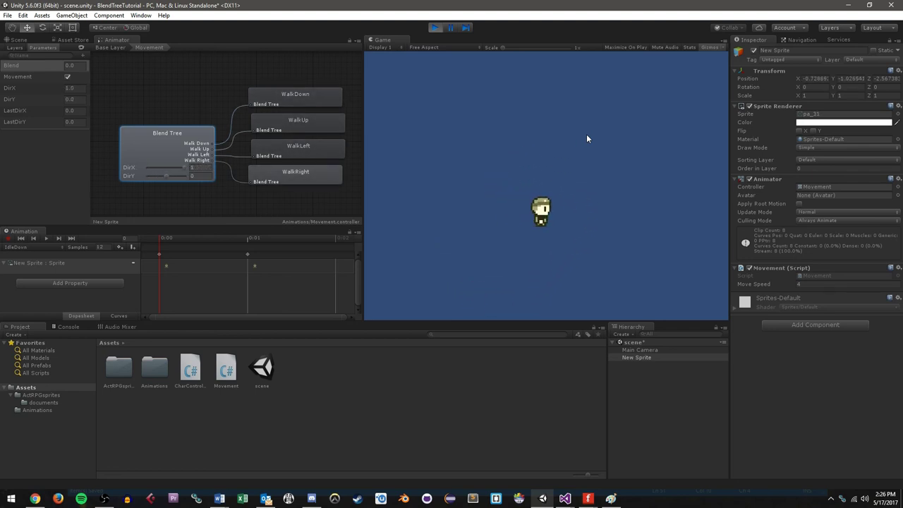
pyautogui.press('Up')
pyautogui.press('Left')
pyautogui.press('Down')
pyautogui.press('Right')
pyautogui.press('Up')
pyautogui.press('Left')
pyautogui.press('Down')
pyautogui.press('Right')
pyautogui.press('Up')
pyautogui.press('Left')
pyautogui.press('Down')
pyautogui.press('Right')
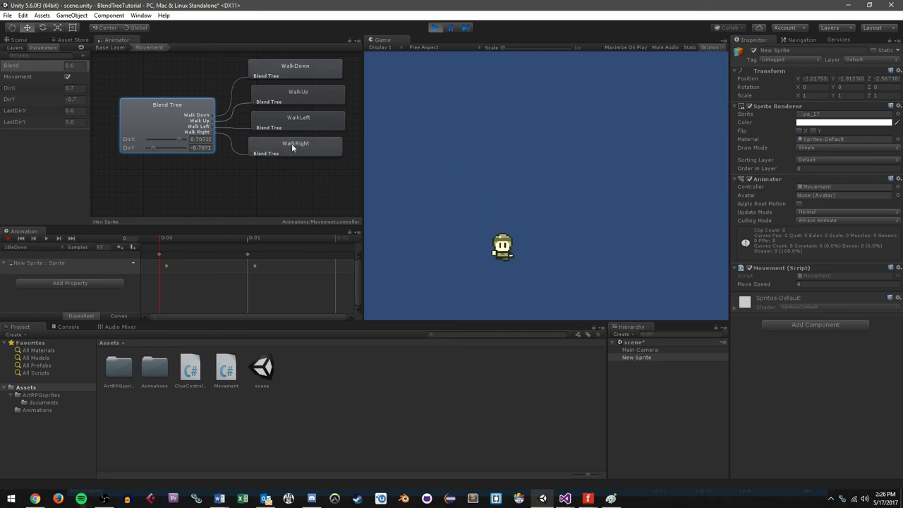
pyautogui.press('Up')
pyautogui.press('Left')
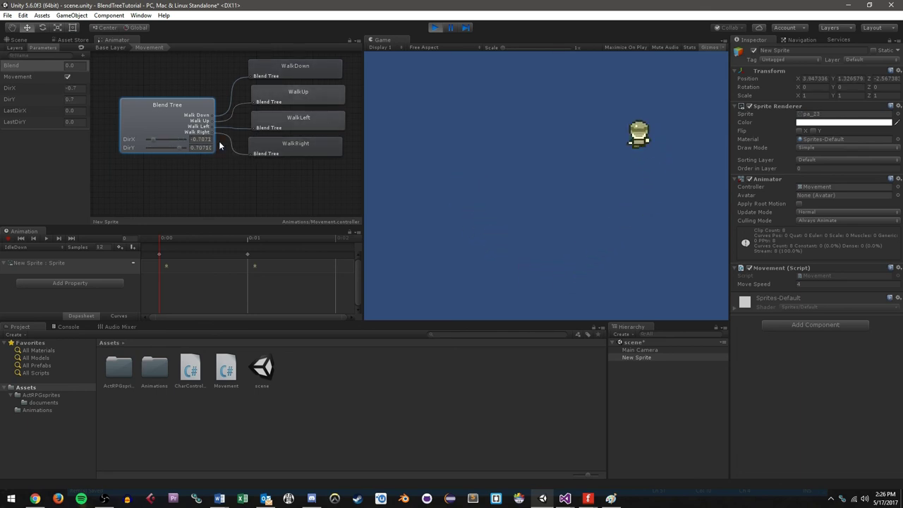
pyautogui.press('Down')
pyautogui.press('Right')
pyautogui.press('Up')
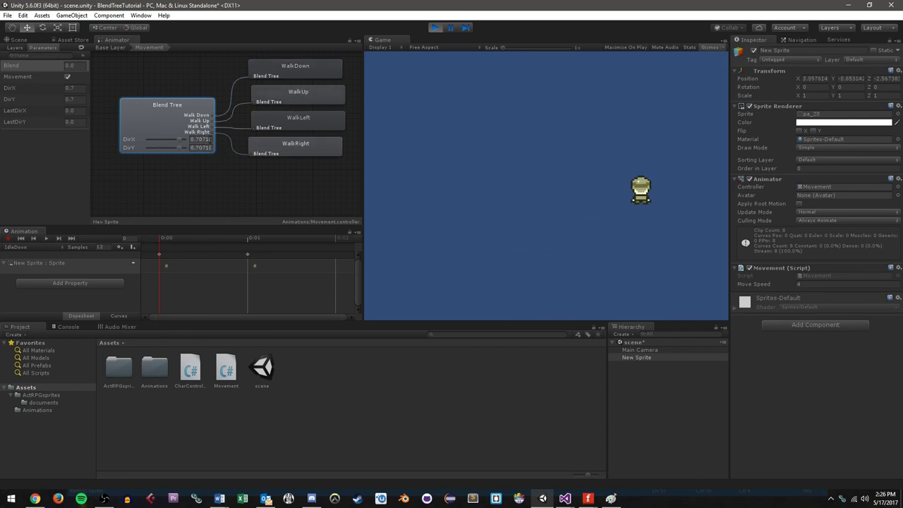
pyautogui.press('Down')
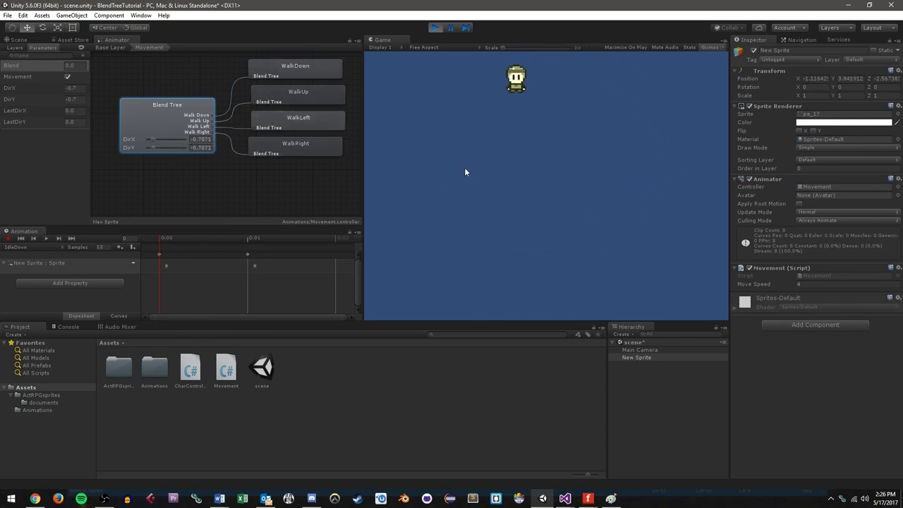
pyautogui.press('Right')
pyautogui.press('Up')
pyautogui.press('Left')
pyautogui.press('Down')
pyautogui.press('Right')
pyautogui.press('Up')
pyautogui.press('Left')
pyautogui.press('Down')
pyautogui.press('Right')
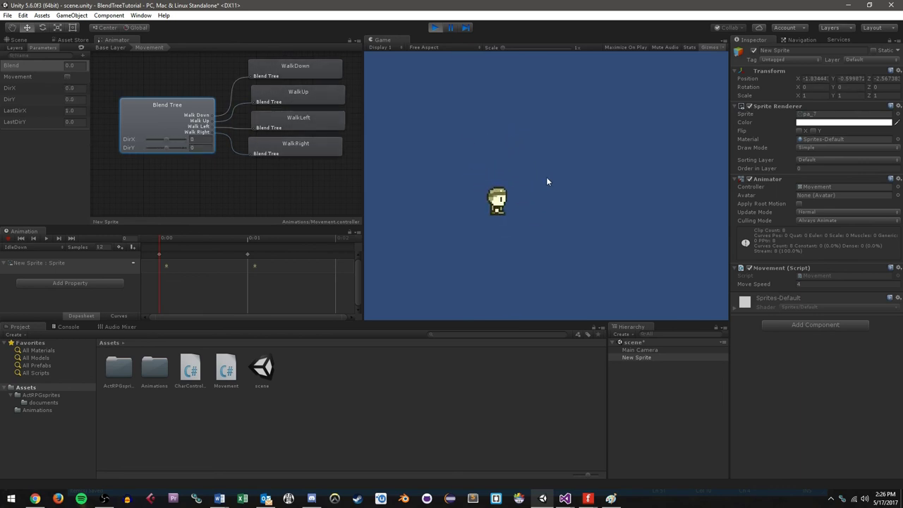
pyautogui.press('Up')
pyautogui.press('Right')
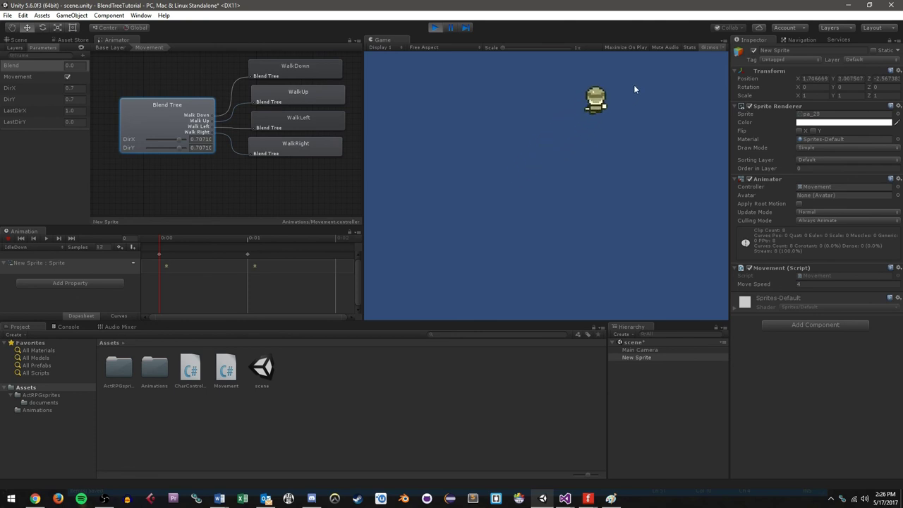
# - Keep walking the character diagonally and through quick direction changes in the running game, and end play mode
pyautogui.press('Left')
pyautogui.press('Down')
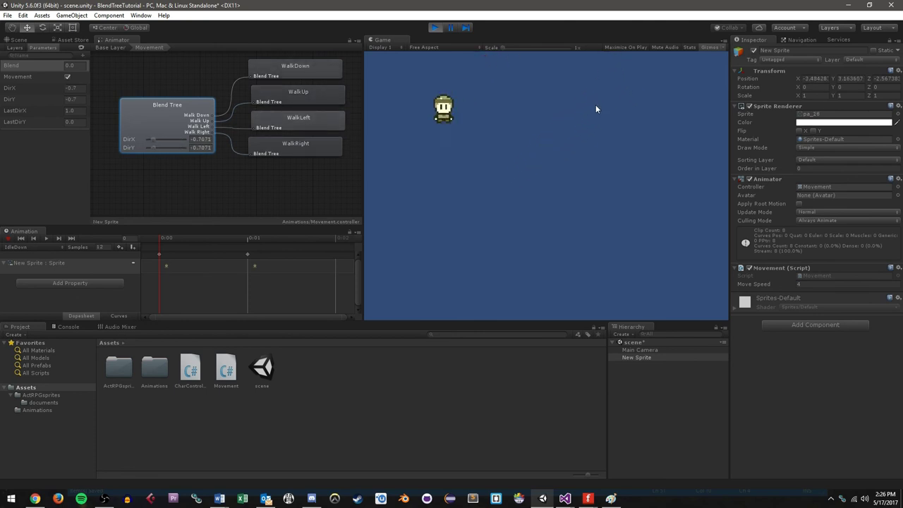
pyautogui.press('Right')
pyautogui.press('Up')
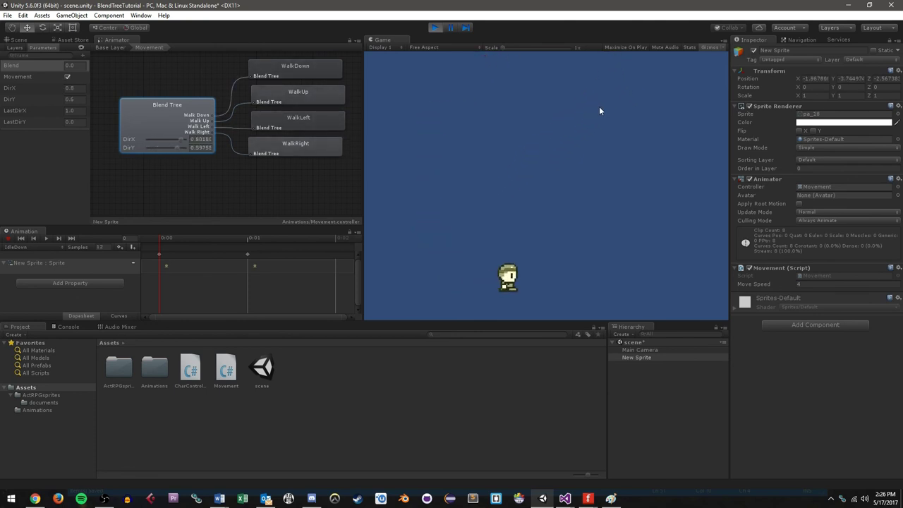
pyautogui.press('Left')
pyautogui.press('Down')
pyautogui.press('Right')
pyautogui.press('Left')
pyautogui.press('Down')
pyautogui.press('Right')
pyautogui.press('Left')
pyautogui.press('Up')
pyautogui.press('Right')
pyautogui.press('Left')
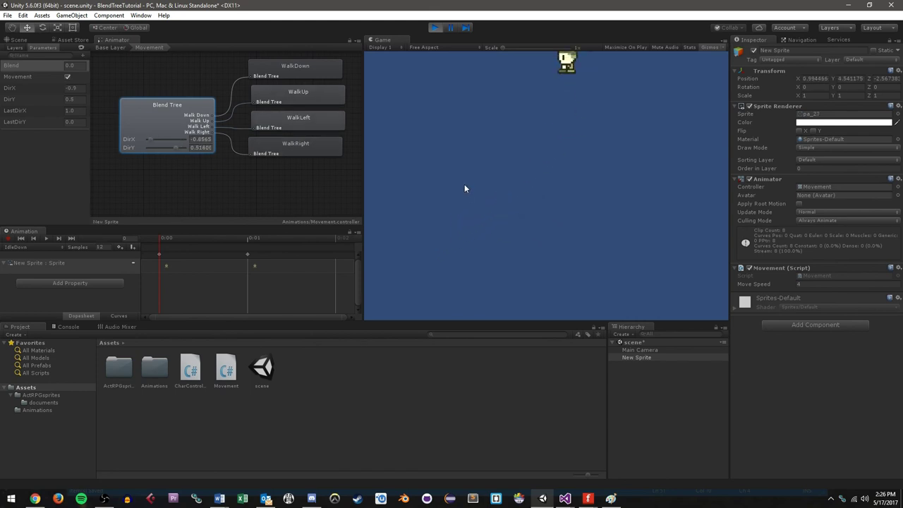
pyautogui.click(435, 27)
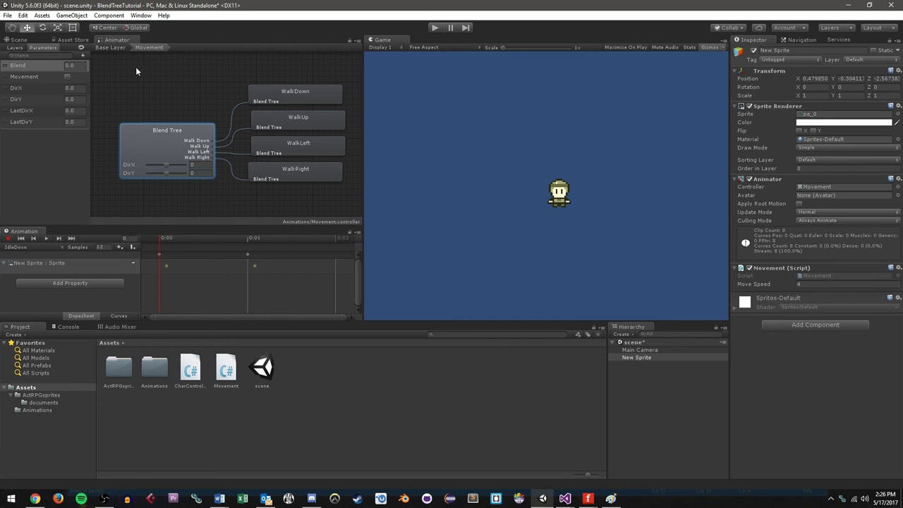
# - Inspect the Movement blend tree, its WalkDown motion and the Pos X and Pos Y values, and return to the Base Layer
pyautogui.click(163, 129)
pyautogui.click(286, 99)
pyautogui.click(209, 141)
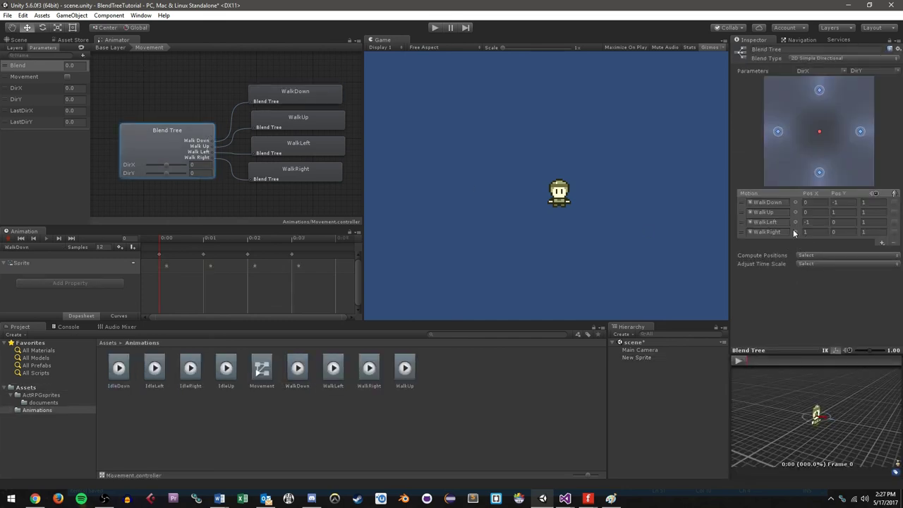
pyautogui.click(848, 203)
pyautogui.write('-')
pyautogui.press('BackSpace')
pyautogui.click(111, 48)
# - Tidy the Base Layer graph by moving the Movement state level with Idle and the Entry node directly below Any State
pyautogui.moveTo(217, 157); pyautogui.dragTo(234, 157, button='middle')
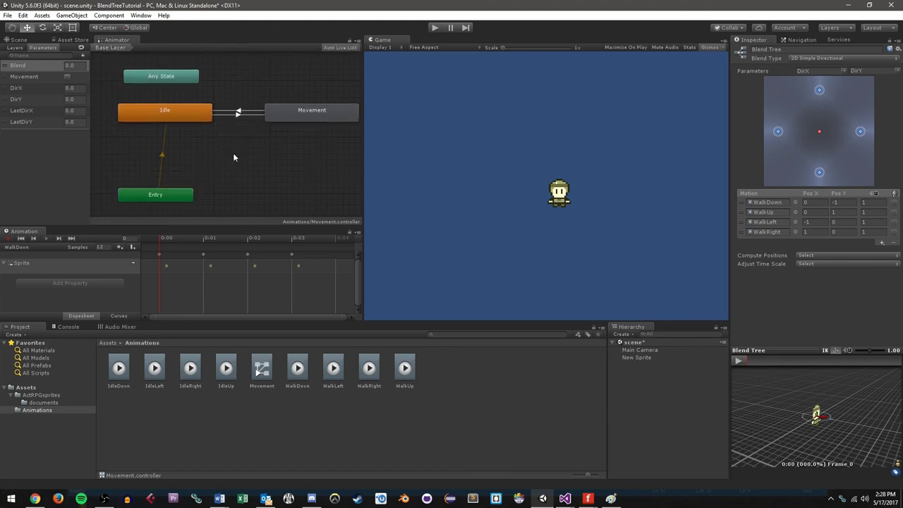
pyautogui.moveTo(315, 116); pyautogui.dragTo(296, 135)
pyautogui.moveTo(296, 135); pyautogui.dragTo(285, 152, button='middle')
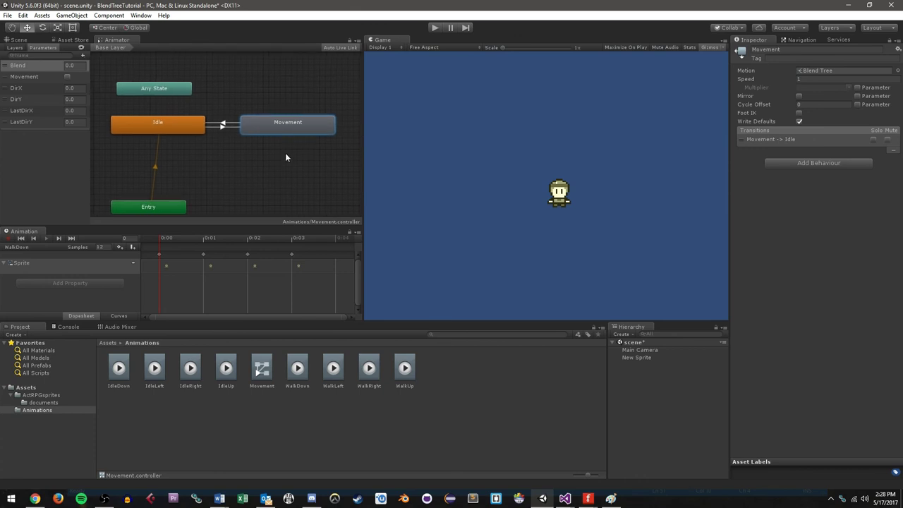
pyautogui.moveTo(166, 202); pyautogui.dragTo(173, 190)
# - Look over the Idle and Movement states, open the Idle blend tree to check its motions, and return to the Base Layer
pyautogui.click(180, 122)
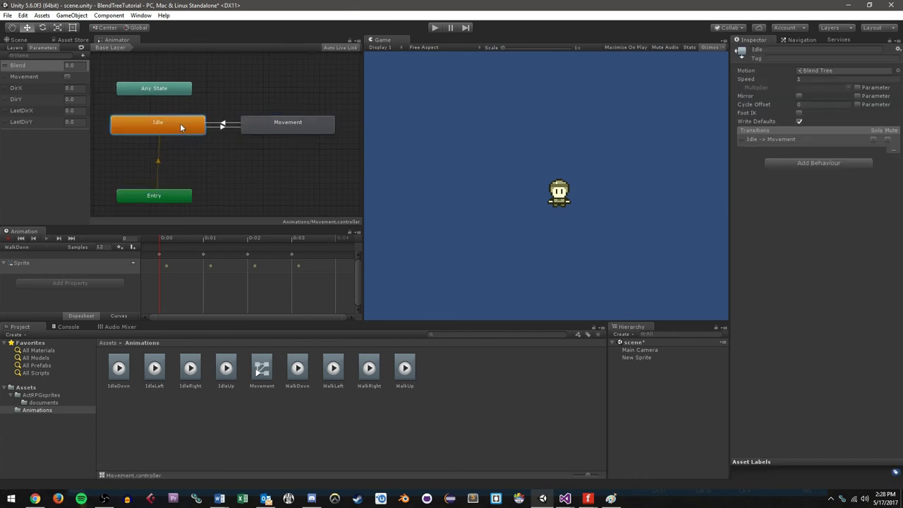
pyautogui.click(283, 122)
pyautogui.doubleClick(178, 125)
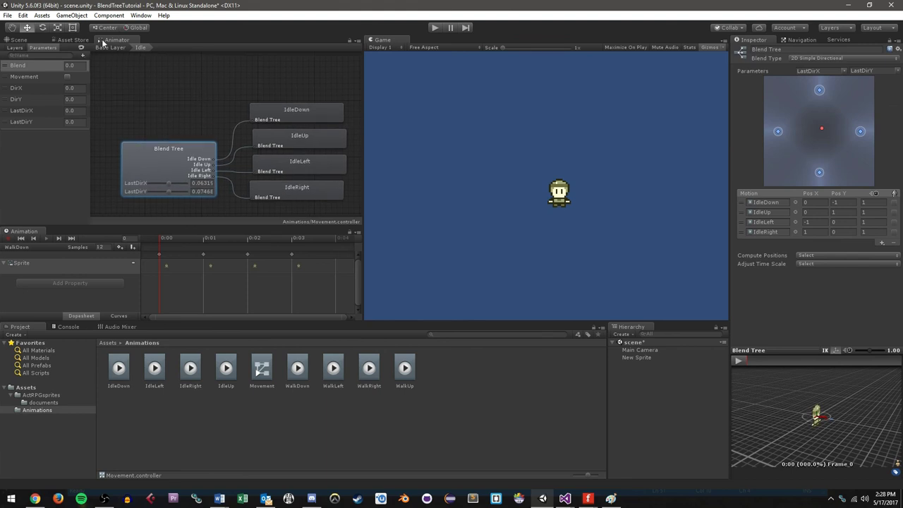
pyautogui.click(111, 48)
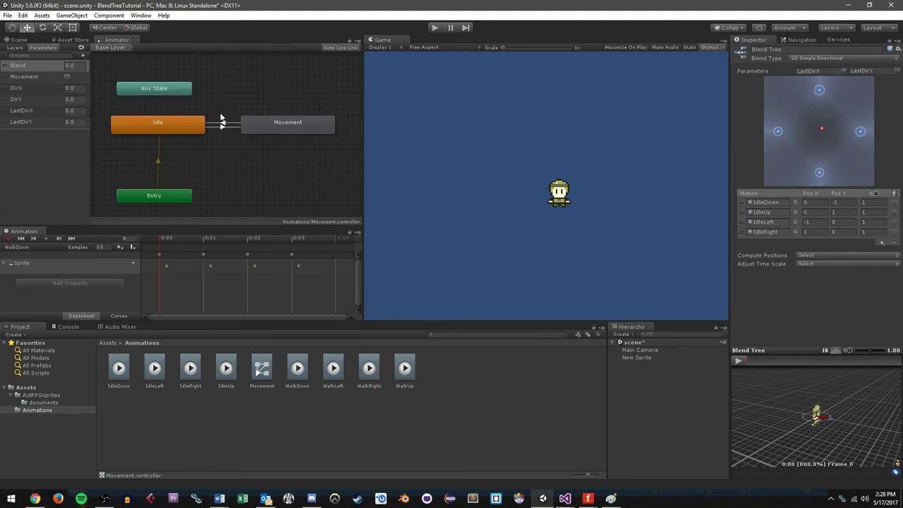